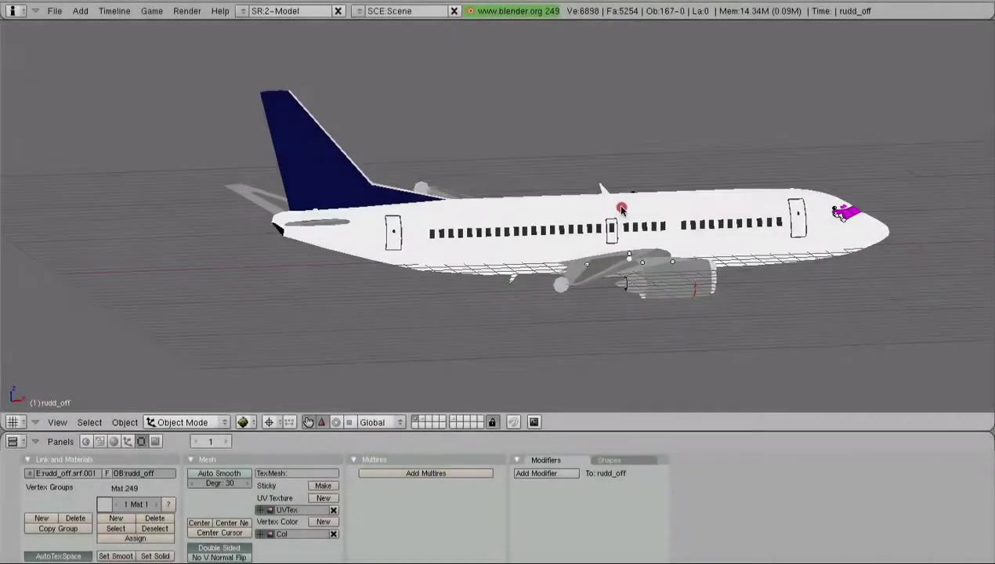
Step: Examine the airliner model from several sides and finish in the front view showing its full side profile
{"action": "middle_click_drag", "start_coordinate": [631, 205], "coordinate": [562, 267]}
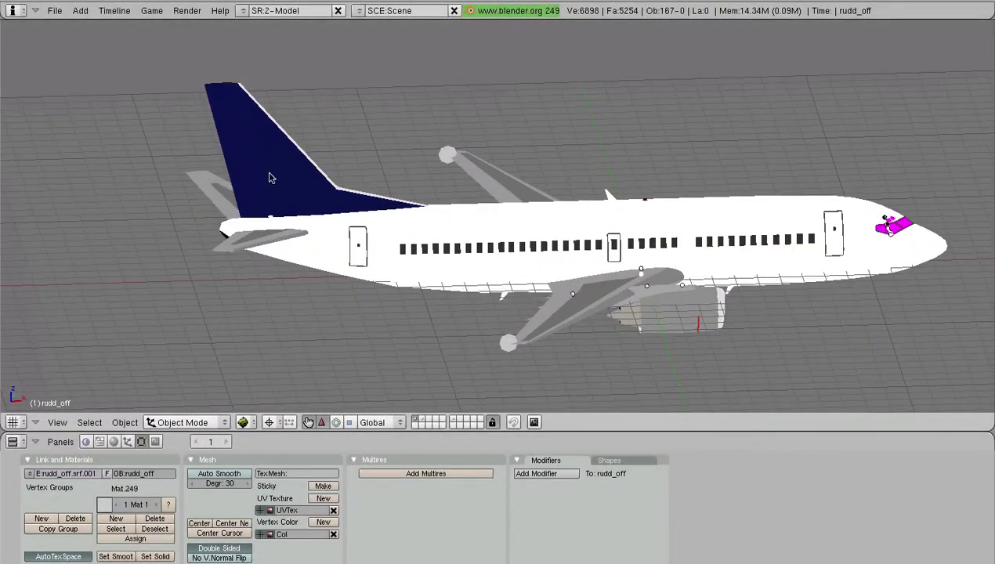
{"action": "middle_click_drag", "start_coordinate": [364, 207], "coordinate": [866, 246]}
{"action": "middle_click_drag", "start_coordinate": [462, 226], "coordinate": [772, 240]}
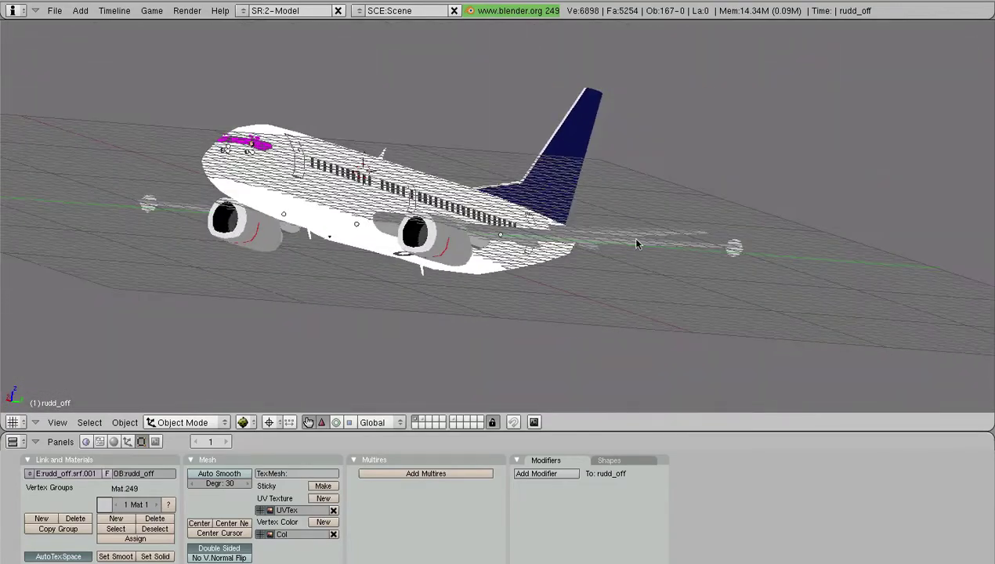
{"action": "middle_click_drag", "start_coordinate": [274, 220], "coordinate": [532, 186]}
{"action": "middle_click_drag", "start_coordinate": [331, 264], "coordinate": [333, 210]}
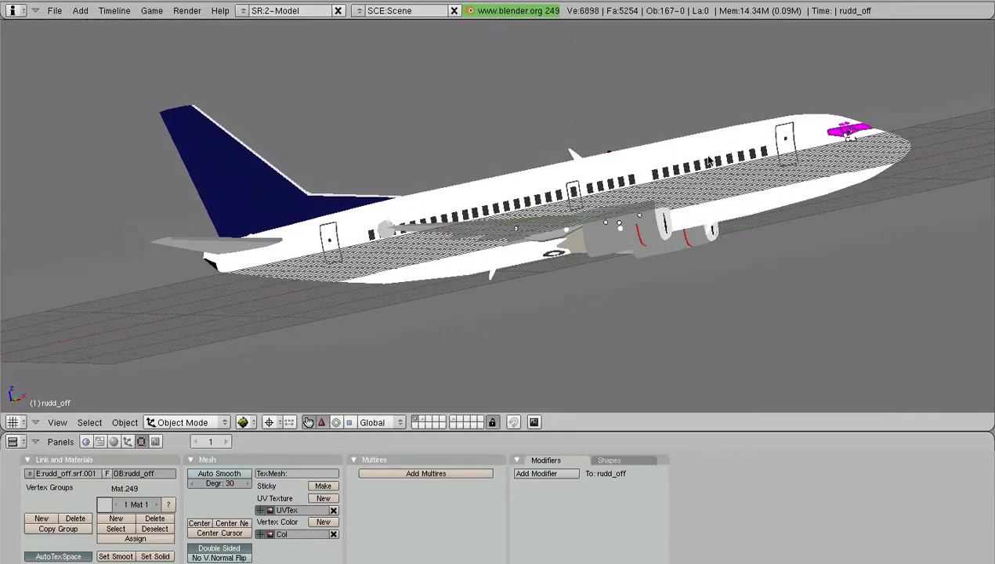
{"action": "middle_click_drag", "start_coordinate": [707, 156], "coordinate": [734, 177]}
{"action": "key", "text": "KP_1"}
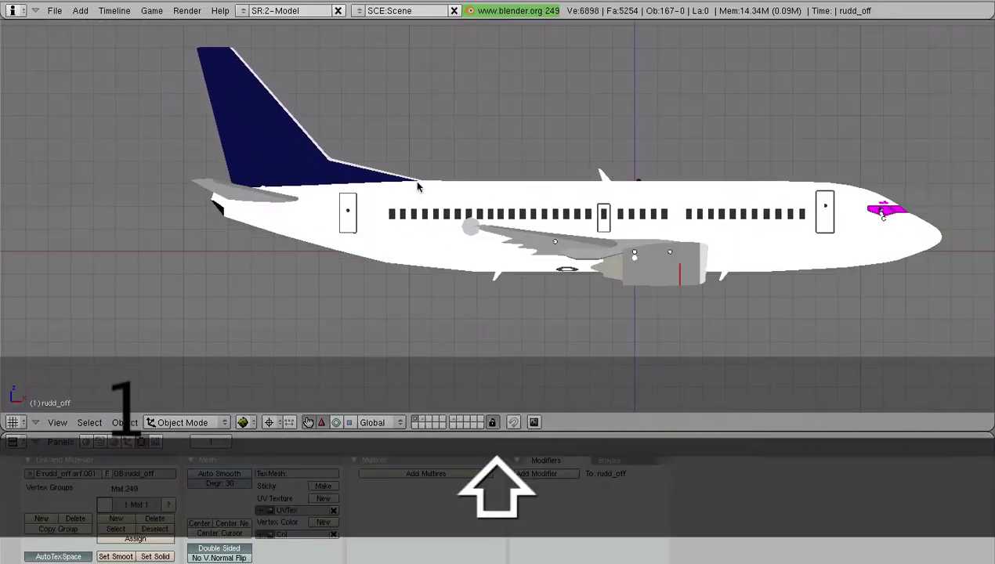
{"action": "middle_click_drag", "start_coordinate": [524, 166], "coordinate": [453, 187], "text": "shift"}
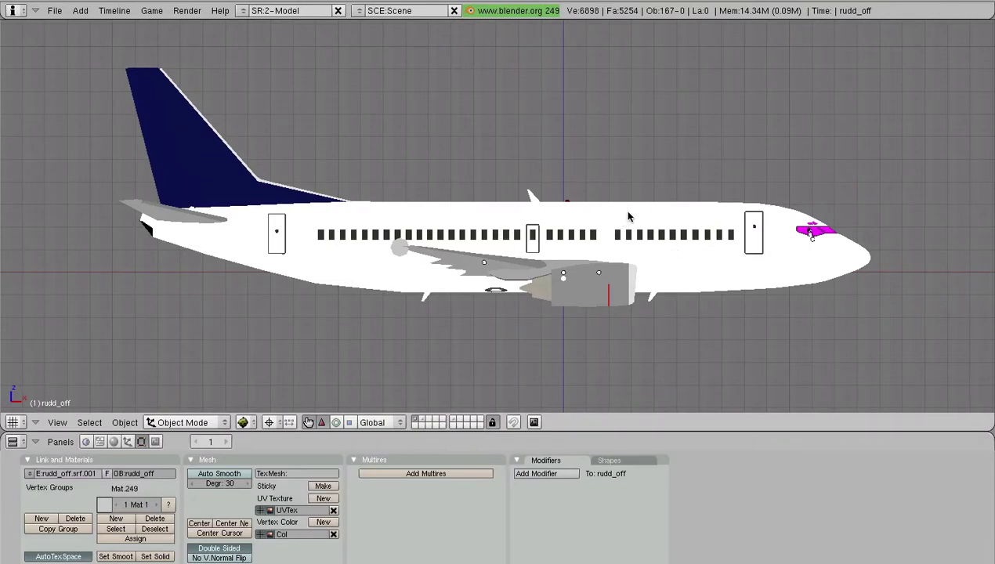
Step: Select the fuselage, isolate it in local view, and return to the full scene
{"action": "left_click", "coordinate": [628, 213]}
{"action": "right_click", "coordinate": [679, 213]}
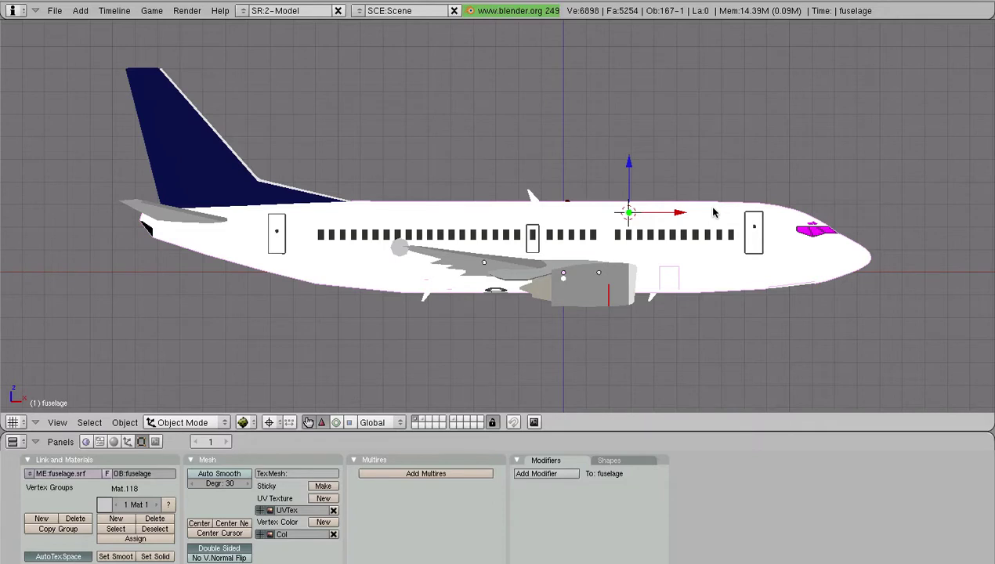
{"action": "key", "text": "KP_Divide"}
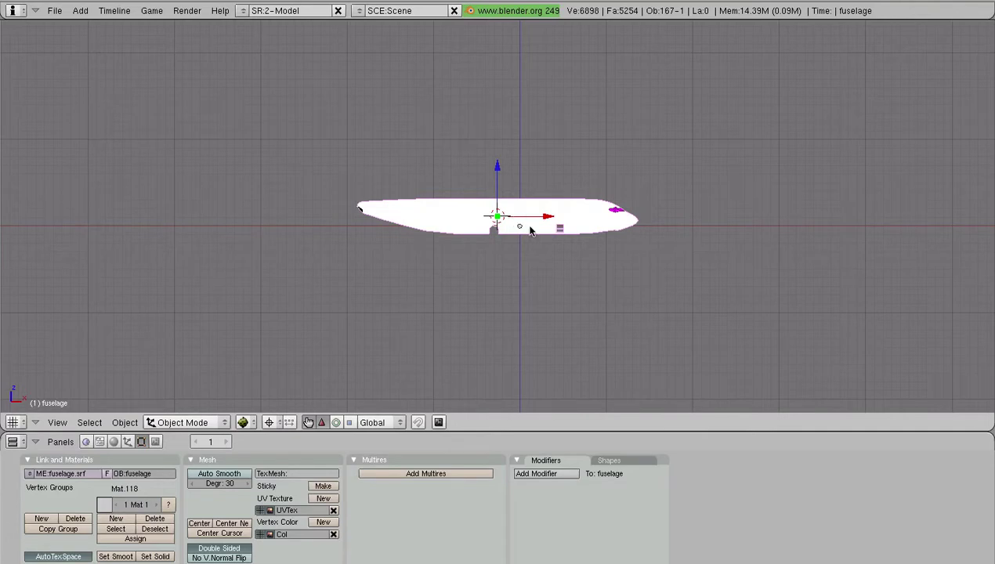
{"action": "key", "text": "KP_Divide"}
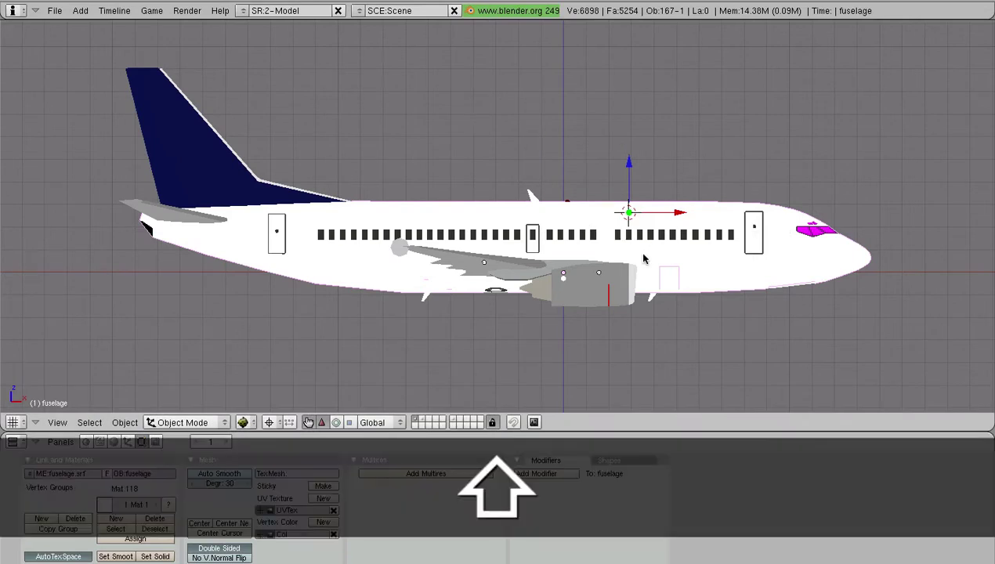
Step: Add the vertical fin to the selection, isolate it with the fuselage in local view, and return to the full scene
{"action": "right_click", "coordinate": [254, 188], "text": "shift"}
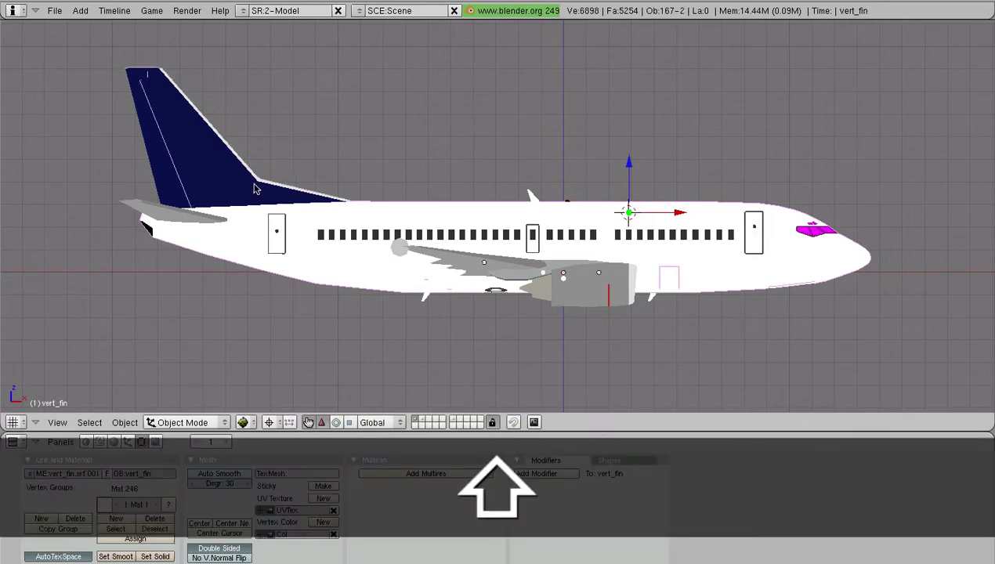
{"action": "key", "text": "KP_Divide"}
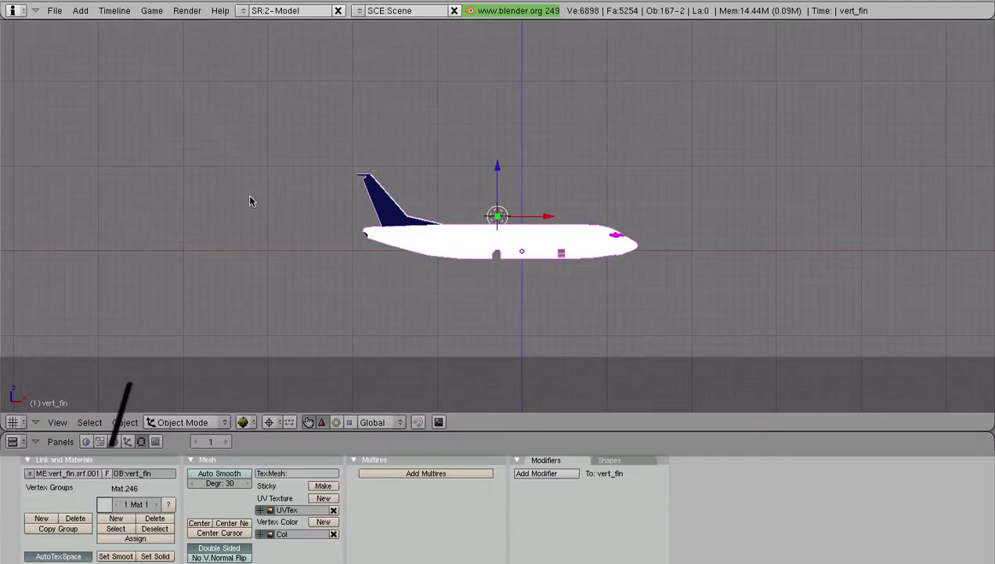
{"action": "middle_click_drag", "start_coordinate": [520, 217], "coordinate": [329, 208]}
{"action": "key", "text": "KP_Divide"}
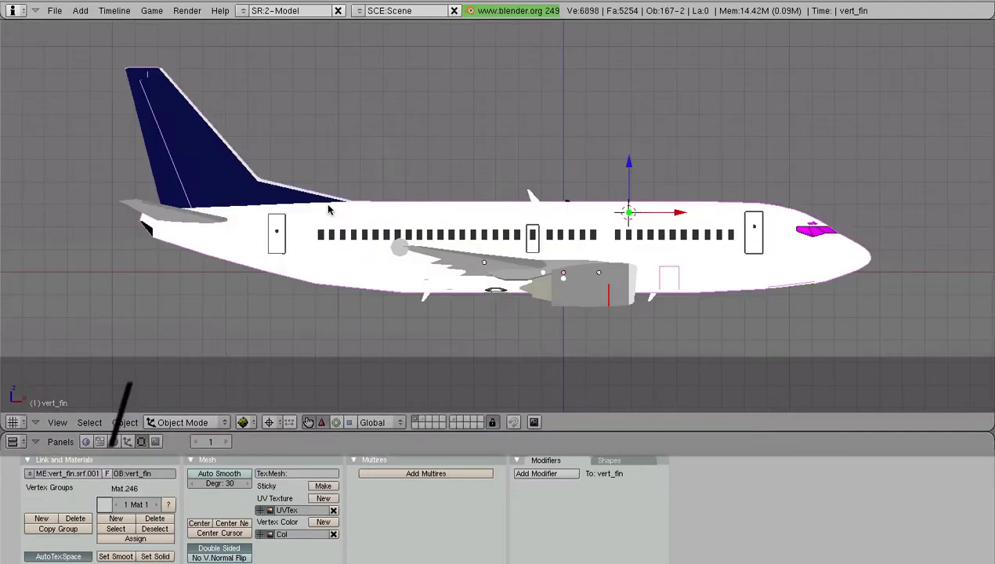
Step: Select only the fuselage and isolate it in local view
{"action": "right_click", "coordinate": [591, 219]}
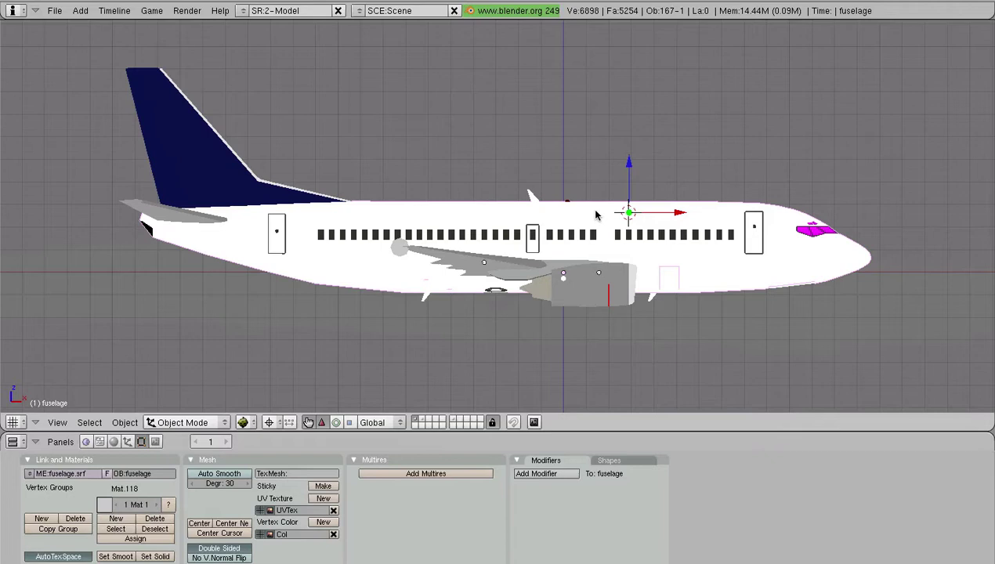
{"action": "key", "text": "KP_Divide"}
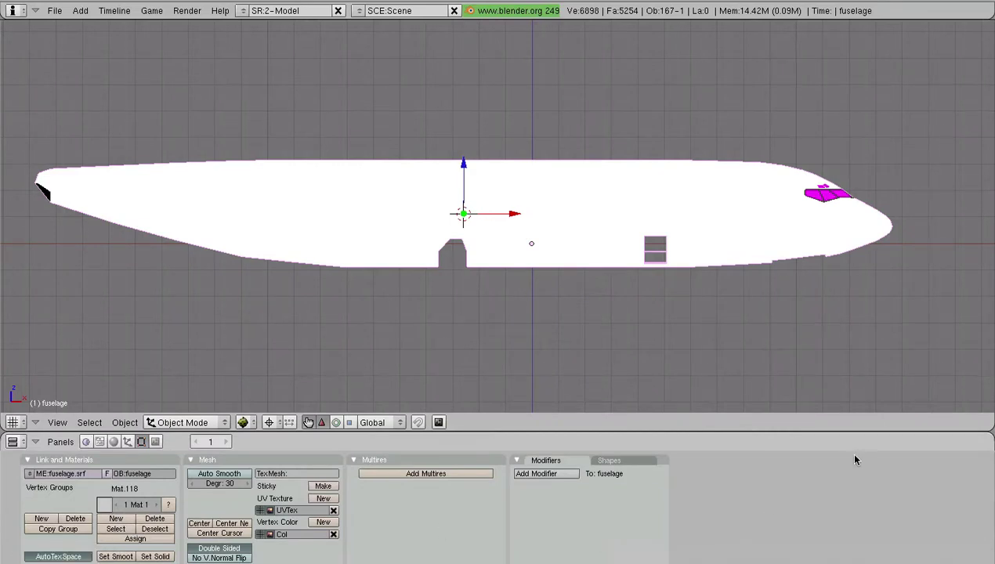
Step: Switch to Chrome to examine the paint scheme in the Lufthansa Boeing 737-500 reference photo, and return to Blender
{"action": "left_click", "coordinate": [8, 553]}
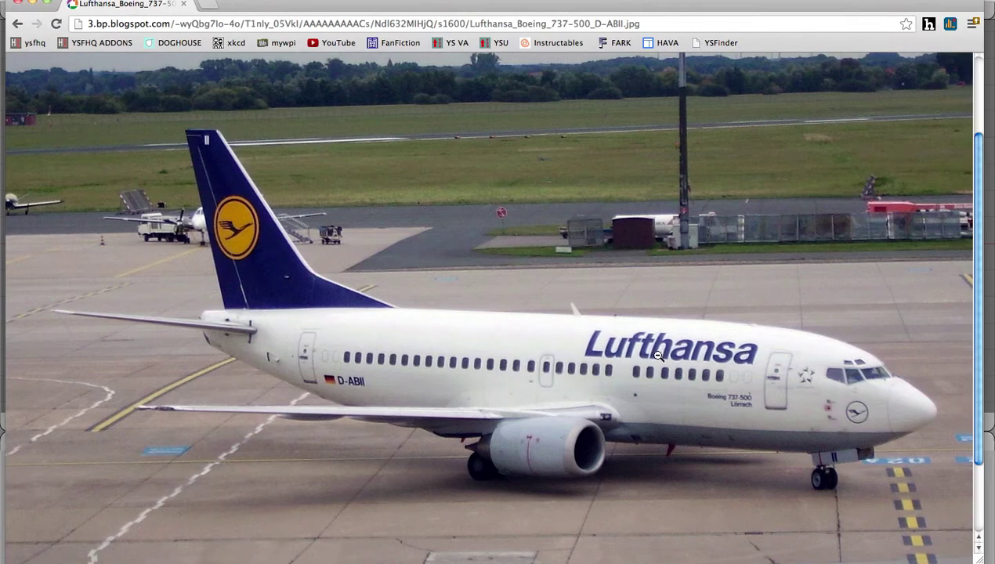
{"action": "scroll", "coordinate": [657, 353], "scroll_direction": "down", "scroll_amount": 1}
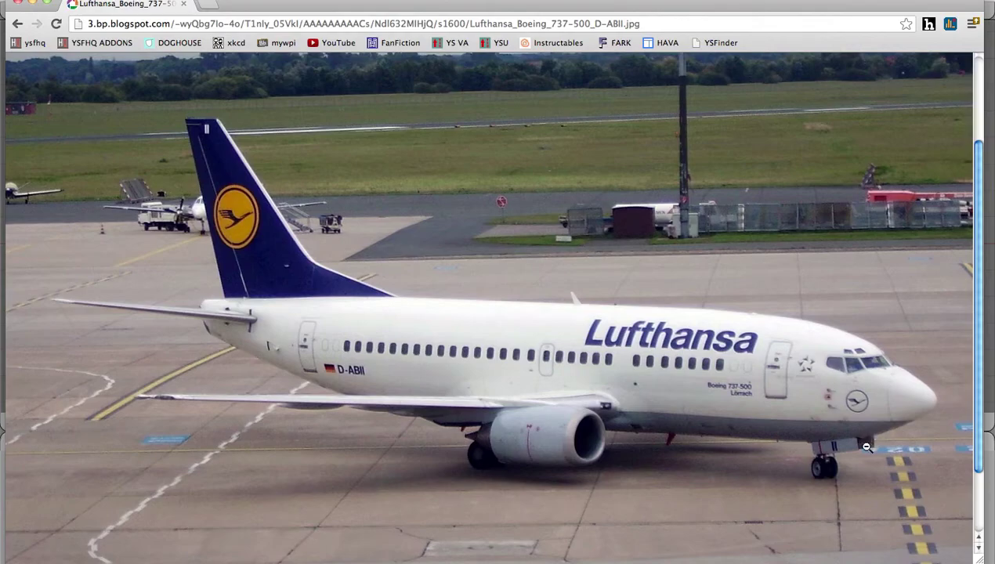
{"action": "left_click", "coordinate": [990, 59]}
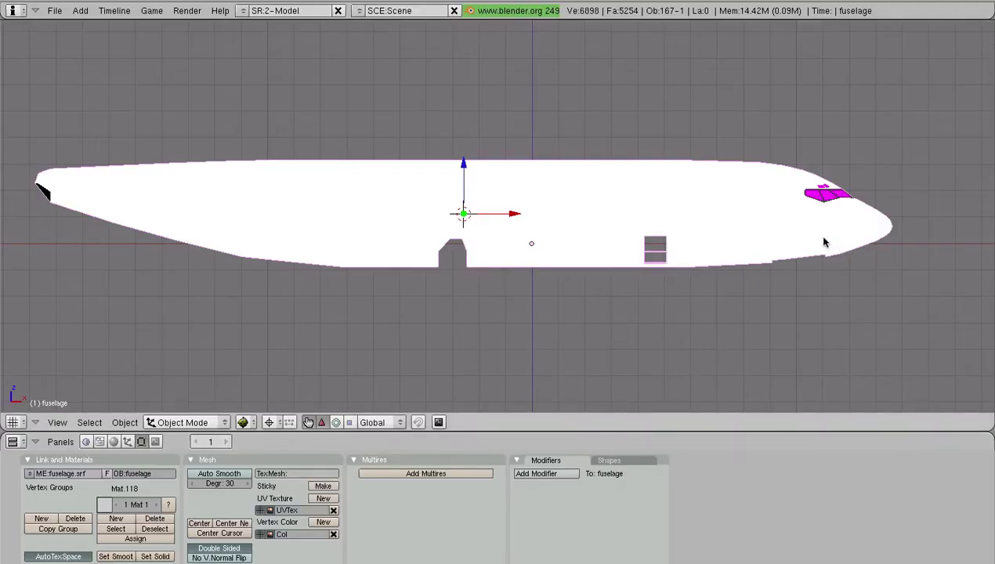
Step: Show the fuselage with the Solid draw type, inspect its nose section, and restore the Textured draw type
{"action": "left_click", "coordinate": [245, 423]}
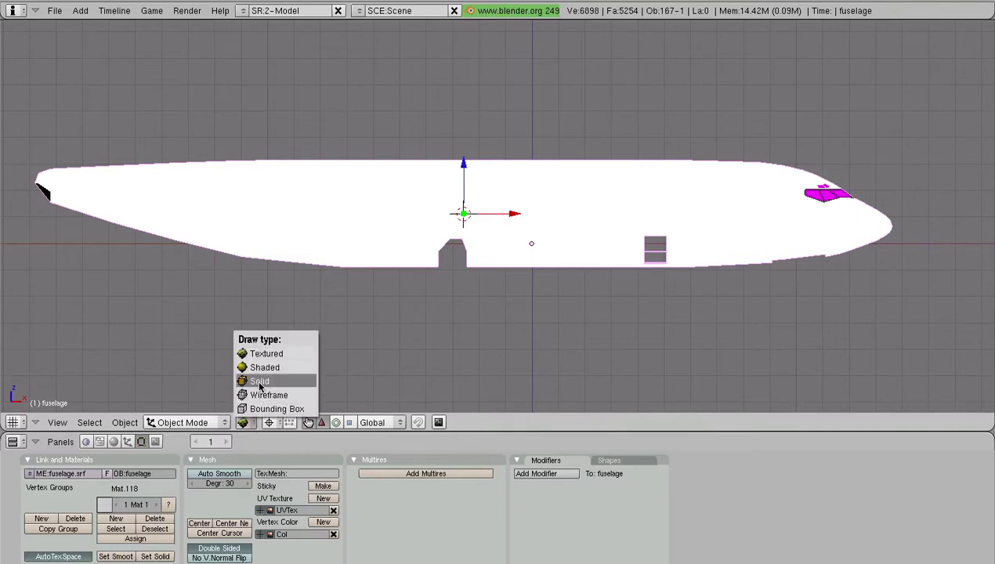
{"action": "left_click", "coordinate": [261, 382]}
{"action": "scroll", "coordinate": [501, 294], "scroll_direction": "up", "scroll_amount": 2}
{"action": "middle_click_drag", "start_coordinate": [684, 254], "coordinate": [504, 249], "text": "shift"}
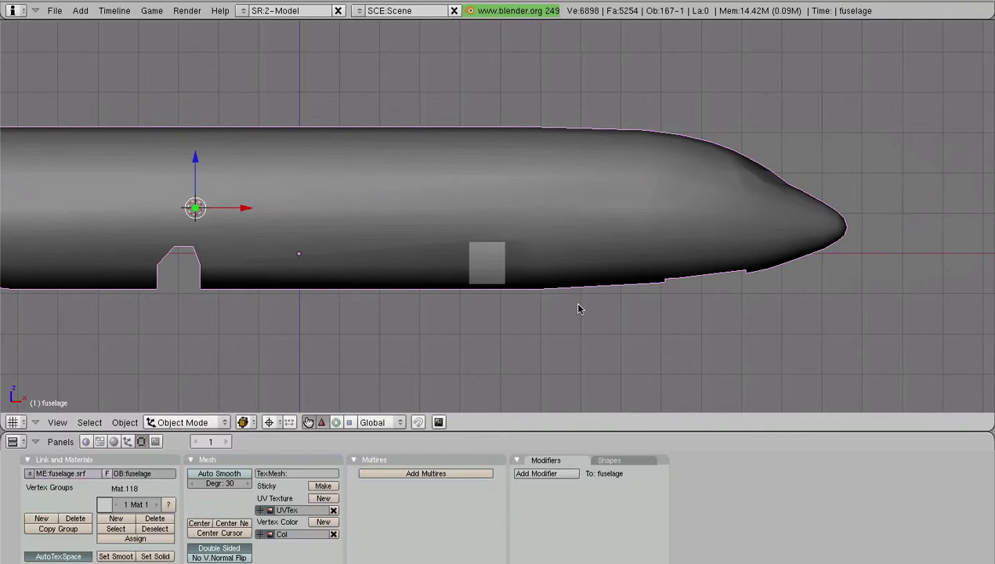
{"action": "left_click", "coordinate": [245, 423]}
{"action": "left_click", "coordinate": [263, 348]}
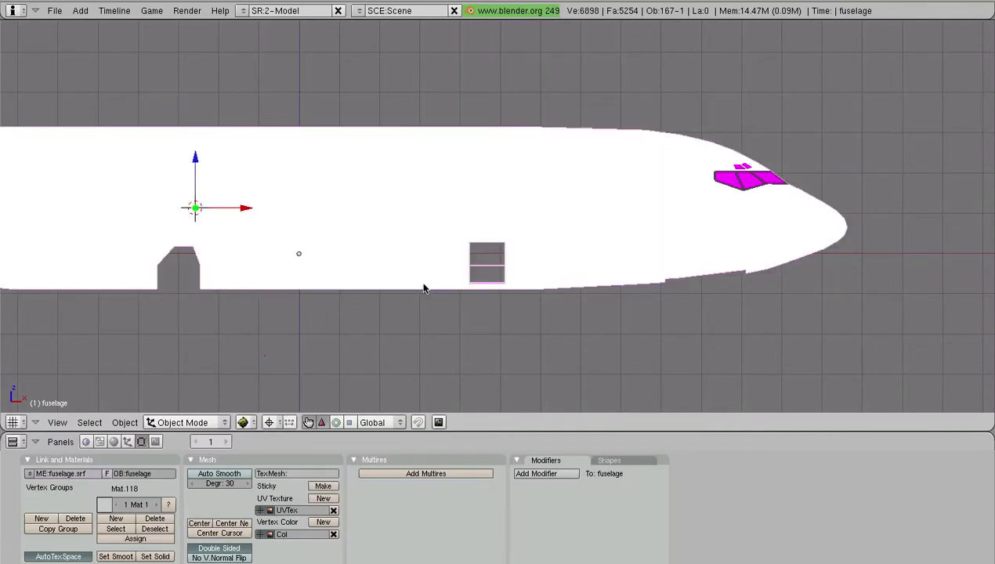
Step: Open the fuselage in Edit Mode with all of its faces selected
{"action": "key", "text": "Tab"}
{"action": "key", "text": "a"}
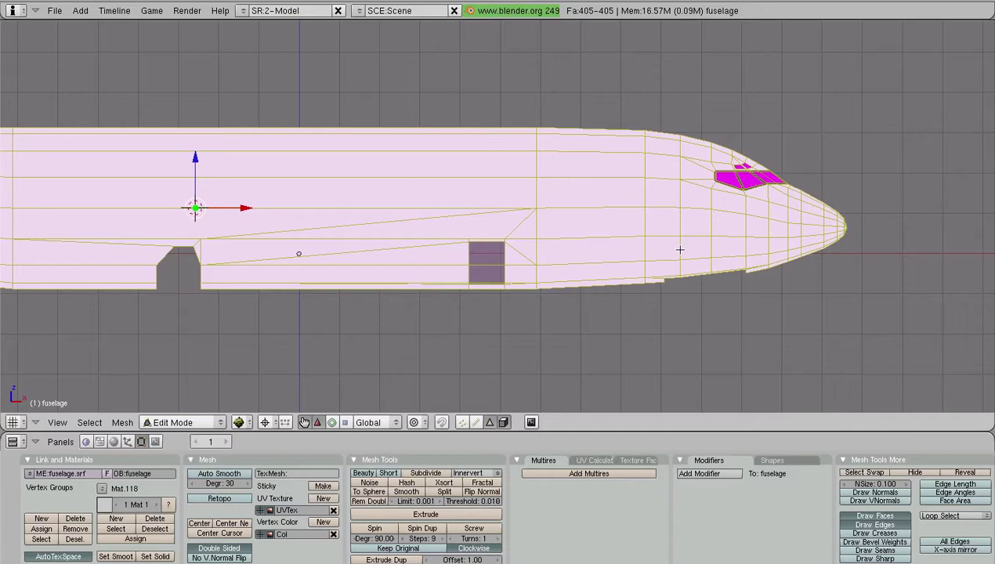
{"action": "scroll", "coordinate": [747, 249], "scroll_direction": "down", "scroll_amount": 2}
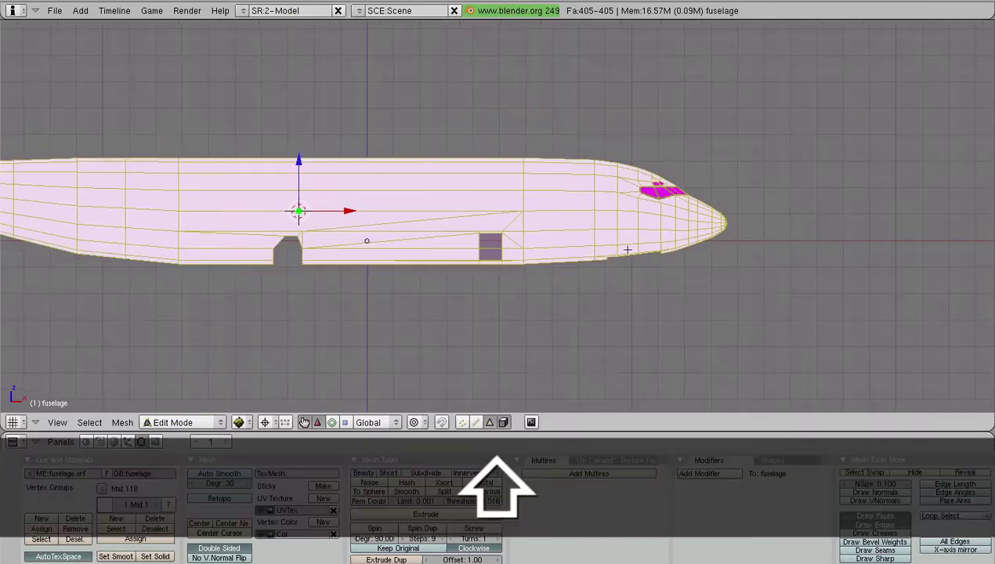
{"action": "middle_click_drag", "start_coordinate": [628, 248], "coordinate": [765, 243], "text": "shift"}
Step: Cut the selected faces with Knife (Exact) along a straight horizontal line across the lower fuselage, from nose to tail
{"action": "key", "text": "k"}
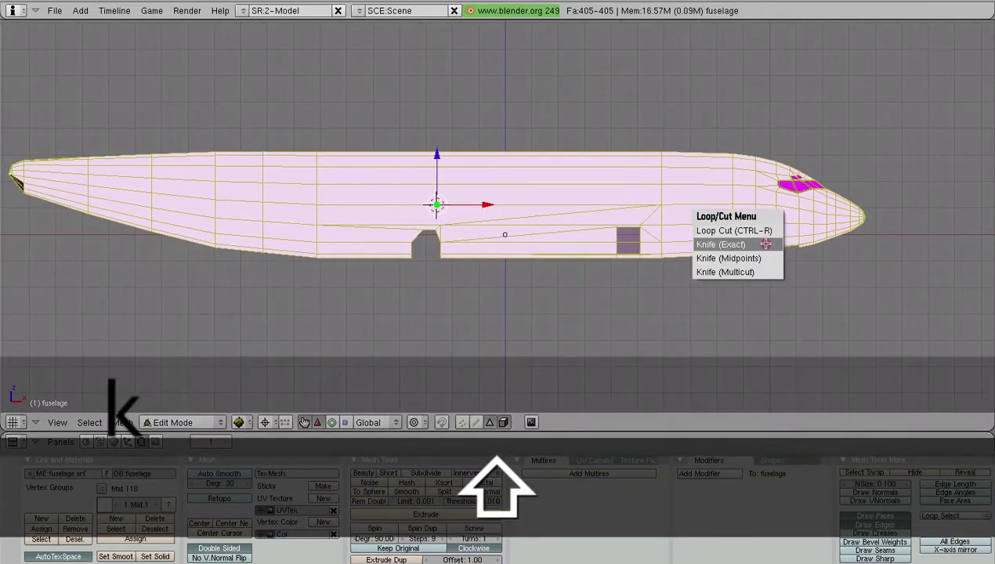
{"action": "left_click", "coordinate": [766, 244]}
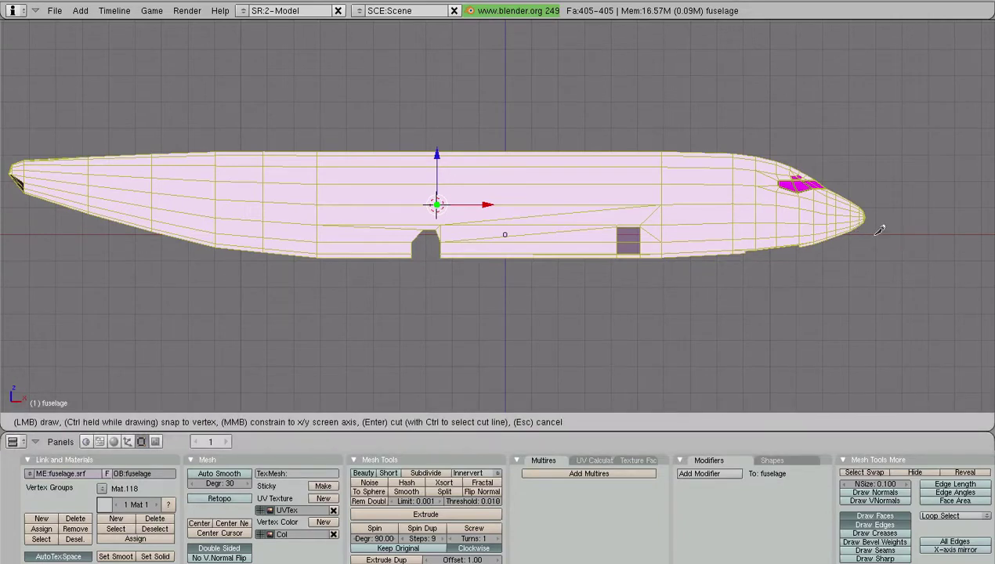
{"action": "key", "text": "ctrl"}
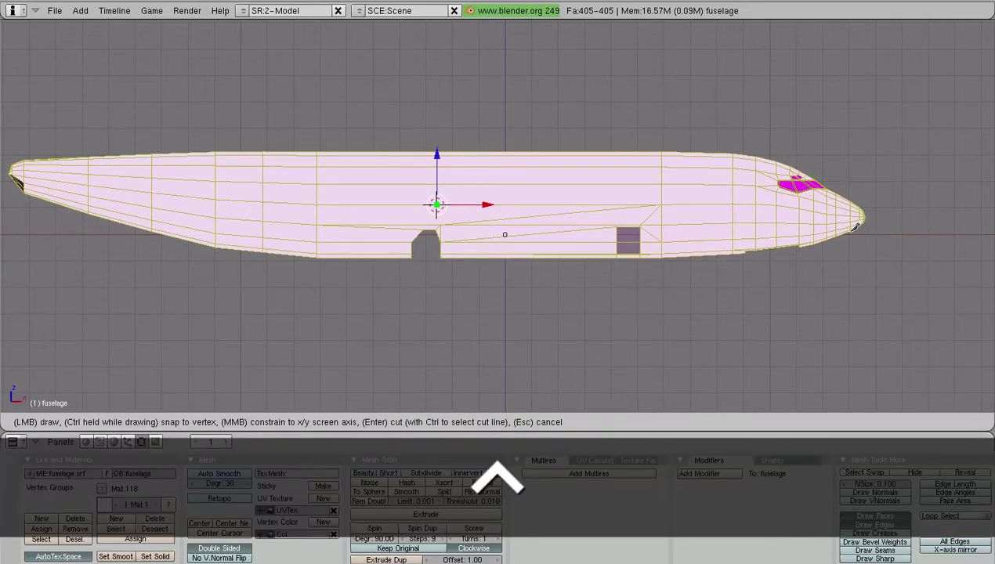
{"action": "key", "text": "ctrl"}
{"action": "left_click_drag", "start_coordinate": [855, 227], "coordinate": [762, 227]}
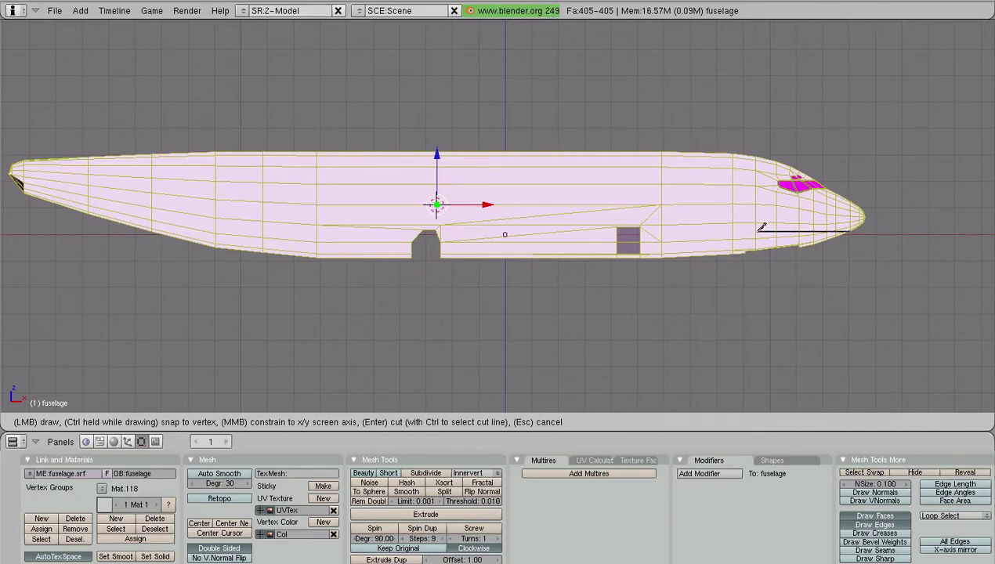
{"action": "left_click_drag", "start_coordinate": [761, 227], "coordinate": [728, 227]}
{"action": "left_click", "coordinate": [641, 228]}
{"action": "left_click_drag", "start_coordinate": [269, 228], "coordinate": [88, 232]}
{"action": "key", "text": "Return"}
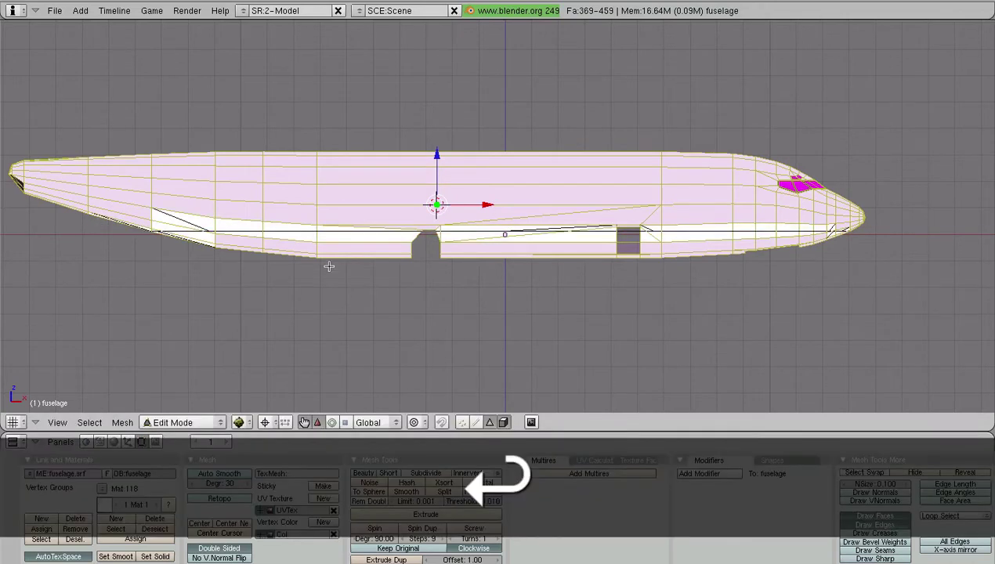
Step: Inspect the new cut along the lower fuselage and deselect all faces
{"action": "middle_click_drag", "start_coordinate": [434, 246], "coordinate": [416, 232], "text": "shift"}
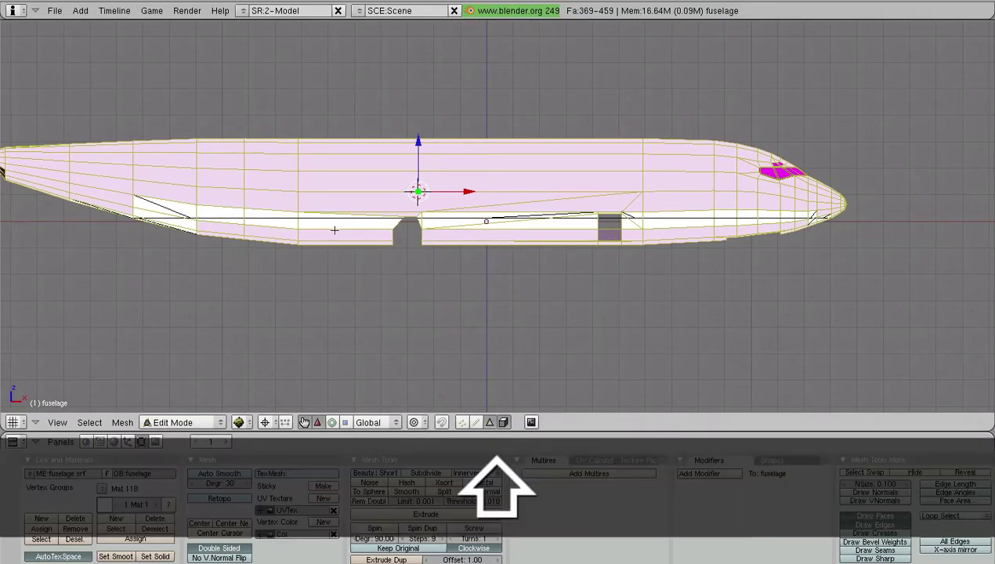
{"action": "middle_click_drag", "start_coordinate": [332, 229], "coordinate": [359, 231], "text": "shift"}
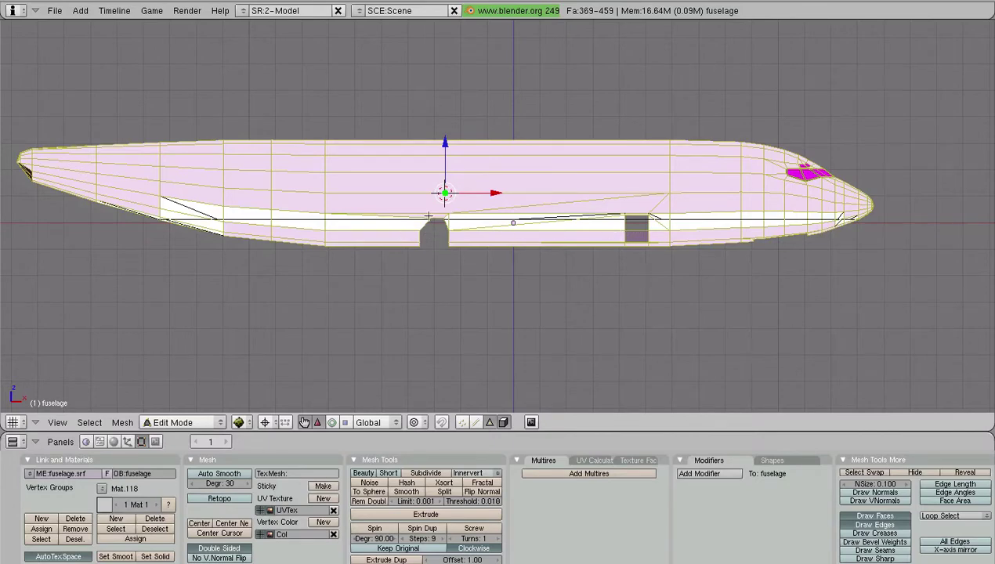
{"action": "scroll", "coordinate": [370, 214], "scroll_direction": "up", "scroll_amount": 6}
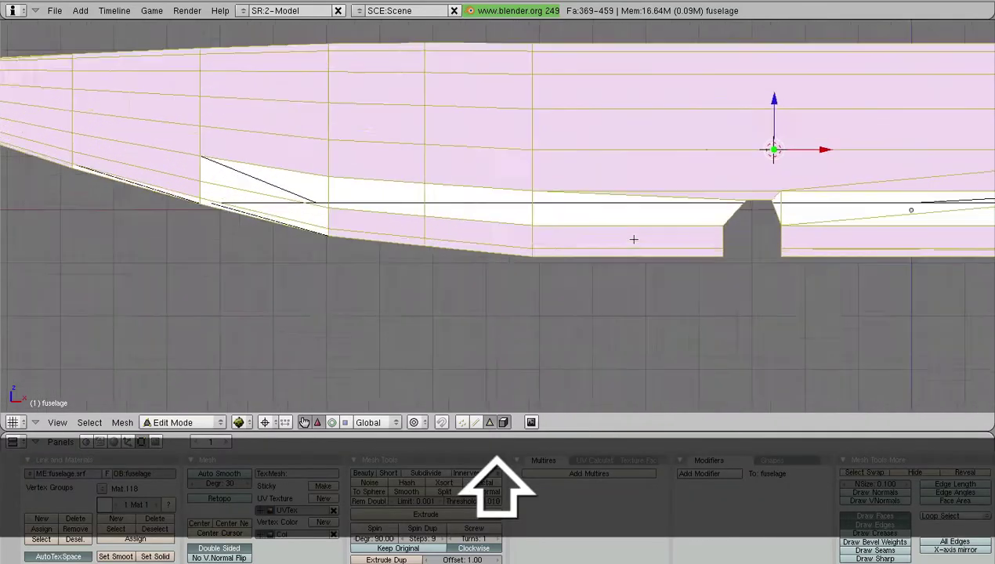
{"action": "scroll", "coordinate": [498, 216], "scroll_direction": "down", "scroll_amount": 4}
{"action": "key", "text": "a"}
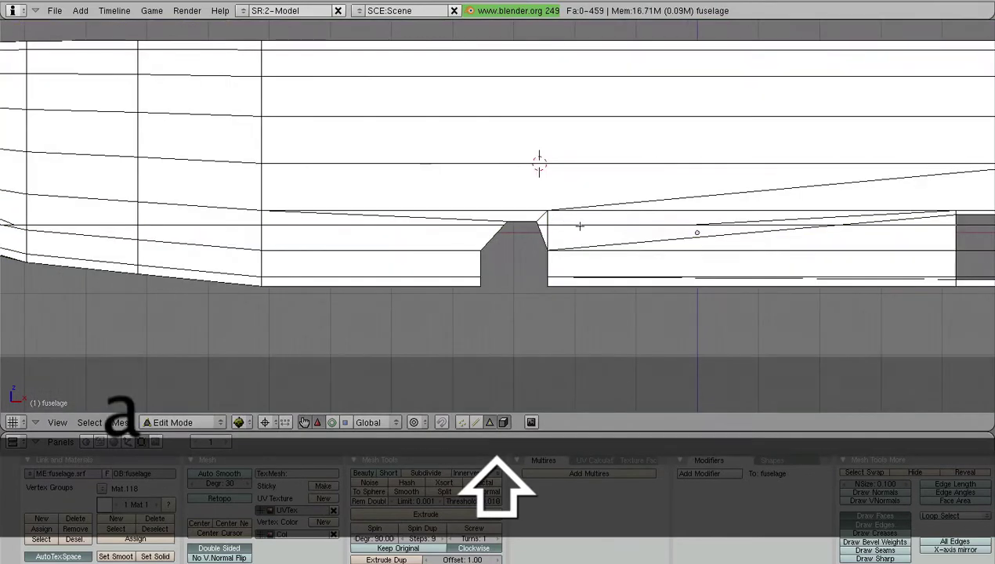
Step: Examine the cut edges along the fuselage side, especially around the rectangular opening behind the nose
{"action": "scroll", "coordinate": [498, 216], "scroll_direction": "down", "scroll_amount": 2}
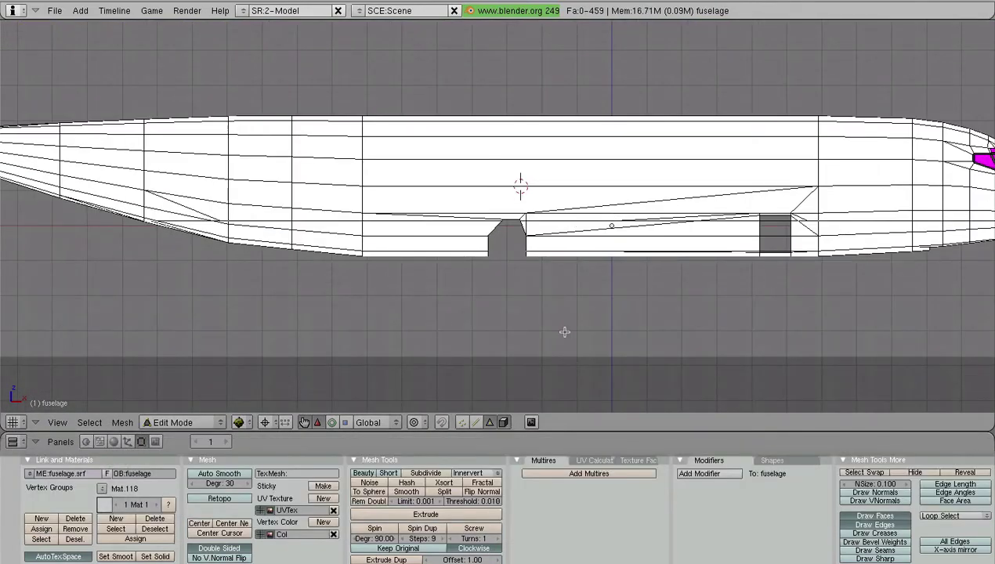
{"action": "middle_click_drag", "start_coordinate": [673, 214], "coordinate": [605, 214]}
{"action": "scroll", "coordinate": [611, 215], "scroll_direction": "up", "scroll_amount": 3}
{"action": "middle_click_drag", "start_coordinate": [915, 241], "coordinate": [532, 246], "text": "shift"}
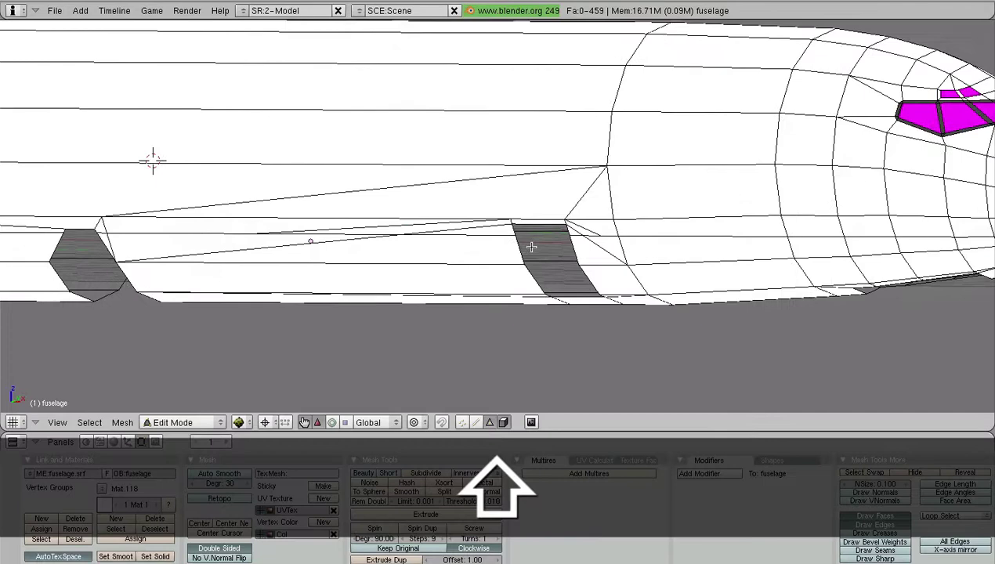
{"action": "scroll", "coordinate": [534, 245], "scroll_direction": "up", "scroll_amount": 3}
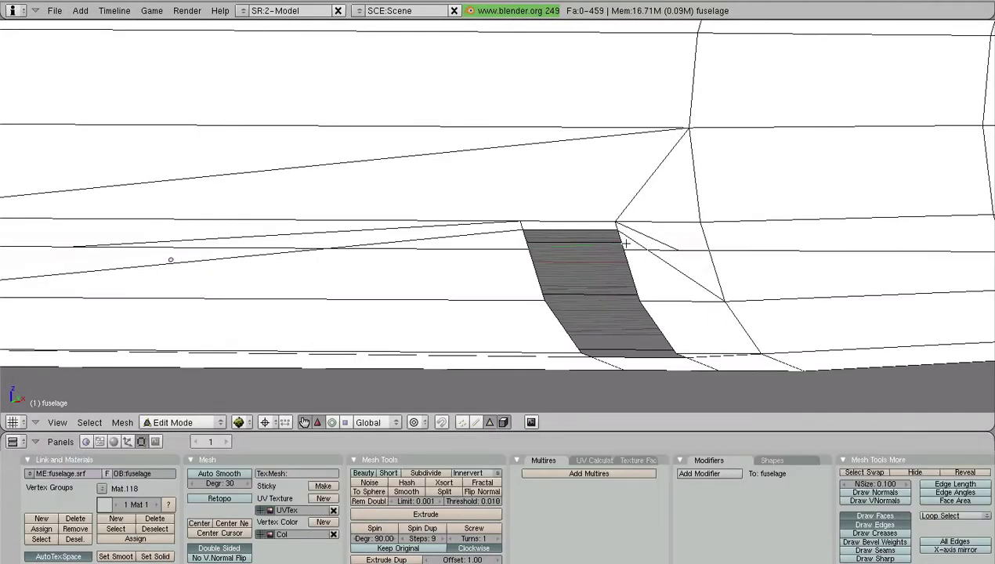
{"action": "scroll", "coordinate": [626, 244], "scroll_direction": "up", "scroll_amount": 2}
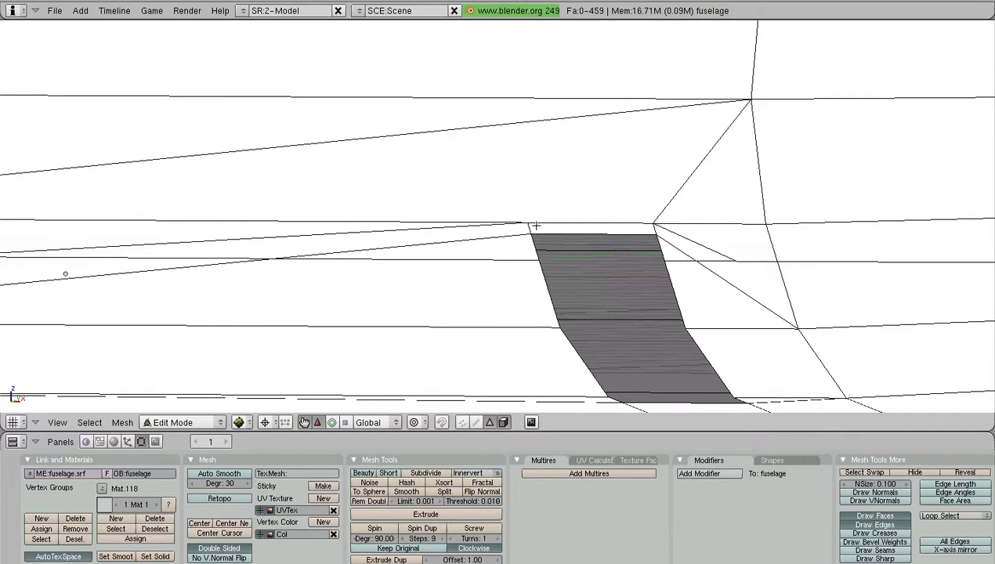
{"action": "scroll", "coordinate": [486, 227], "scroll_direction": "down", "scroll_amount": 2}
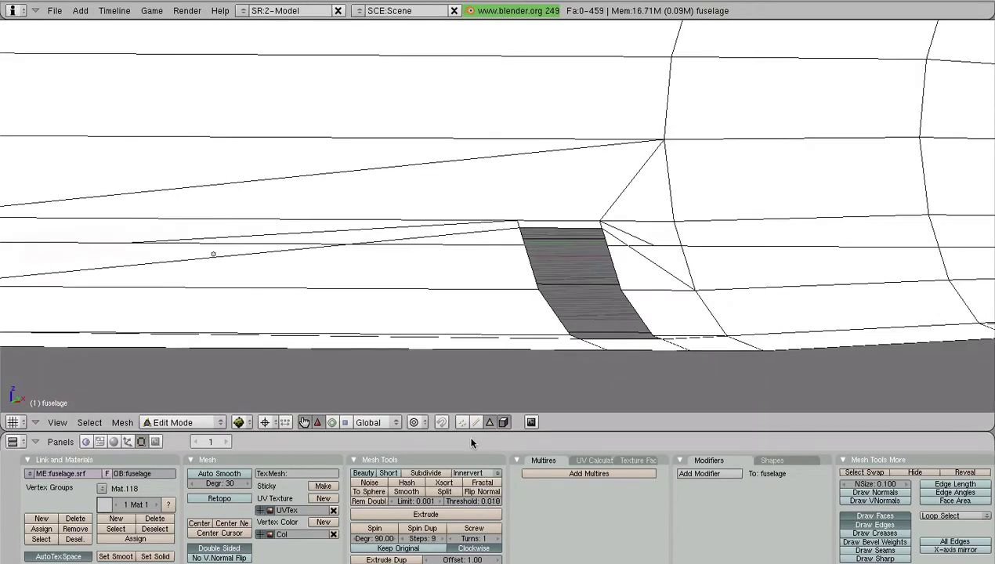
Step: In vertex selection mode, merge the diagonal edge's cut vertex At Last onto the cut vertex on the forward opening's rear edge
{"action": "left_click", "coordinate": [461, 423]}
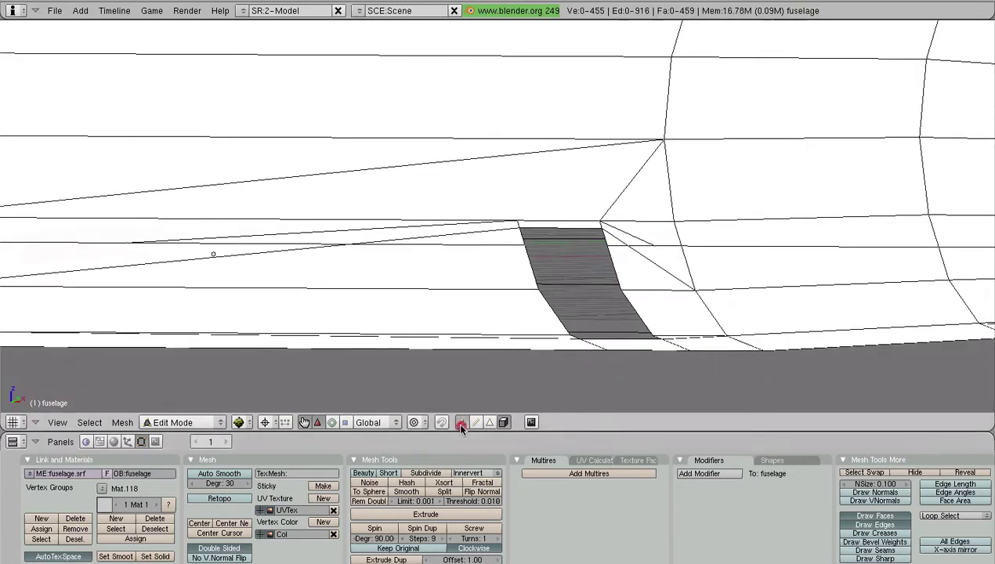
{"action": "right_click", "coordinate": [359, 244]}
{"action": "scroll", "coordinate": [441, 253], "scroll_direction": "down", "scroll_amount": 3}
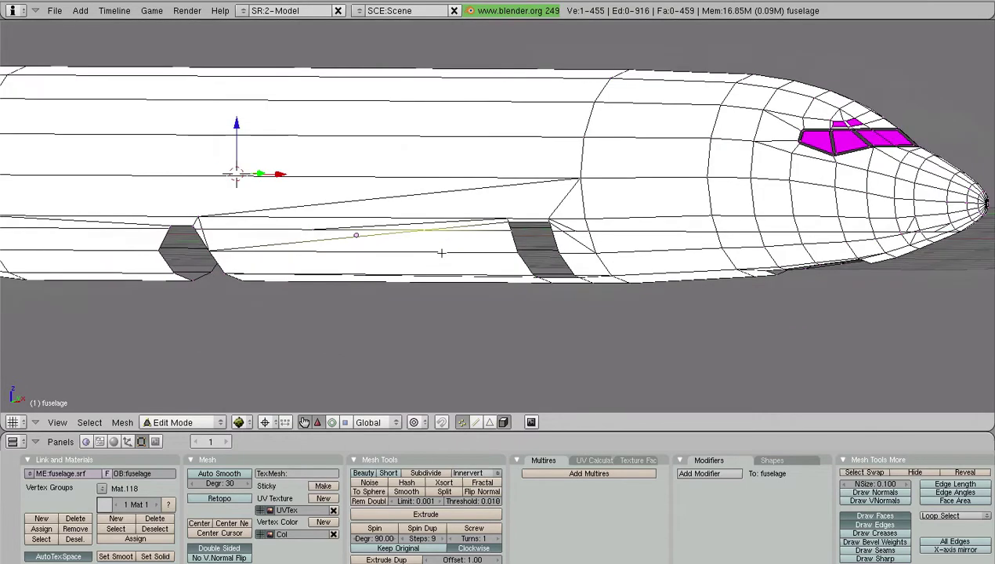
{"action": "scroll", "coordinate": [429, 261], "scroll_direction": "up", "scroll_amount": 3}
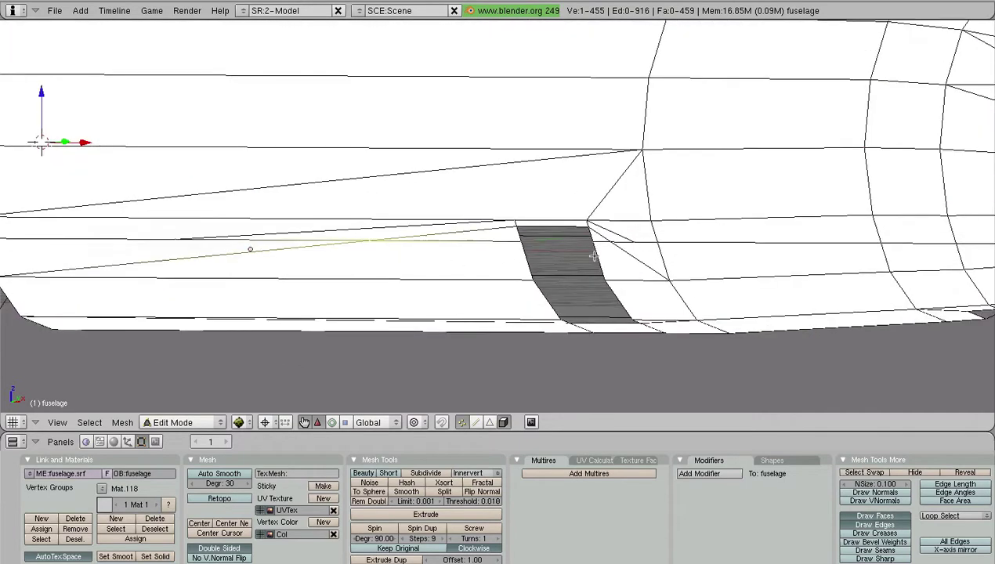
{"action": "scroll", "coordinate": [682, 254], "scroll_direction": "up", "scroll_amount": 2}
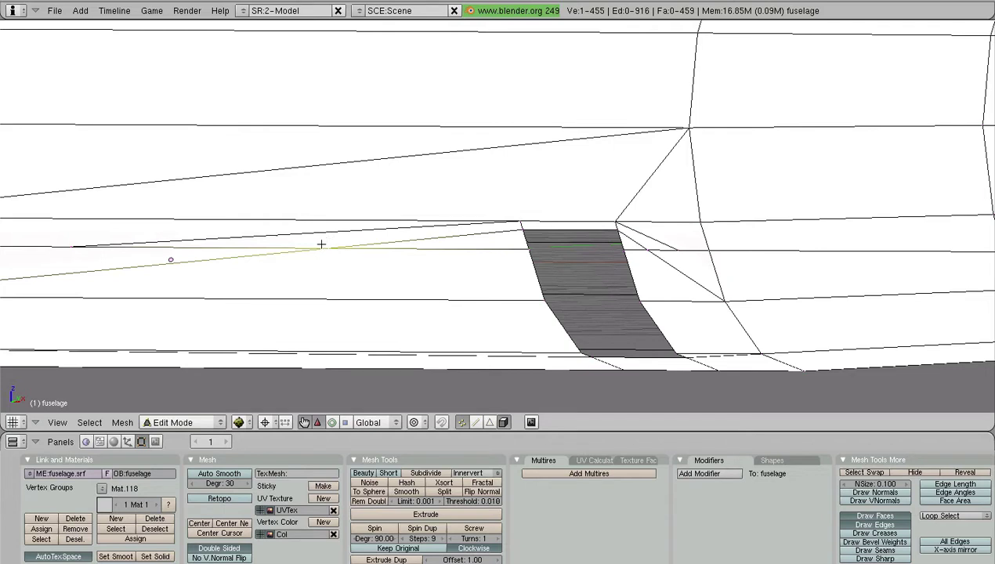
{"action": "right_click", "coordinate": [528, 250], "text": "shift"}
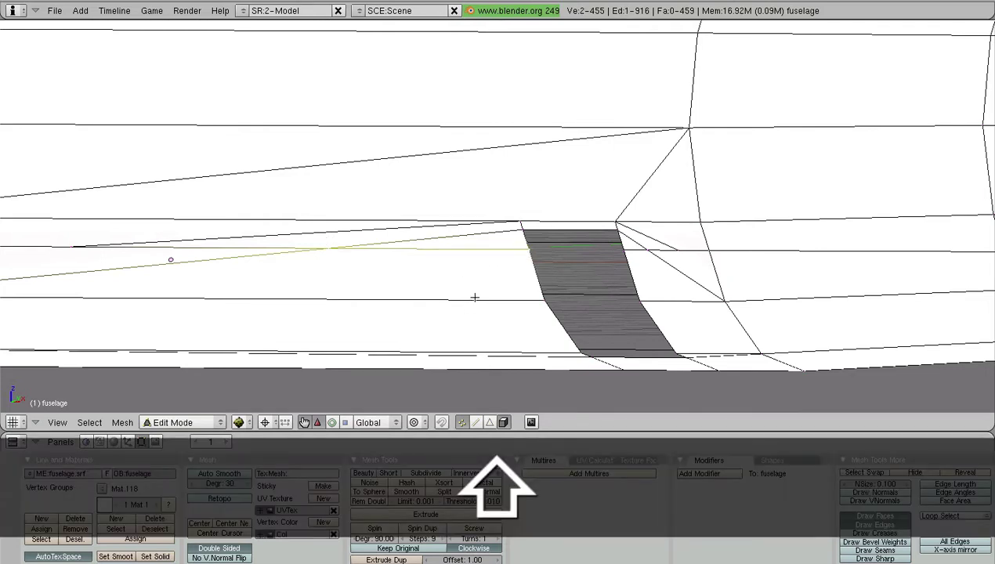
{"action": "key", "text": "w"}
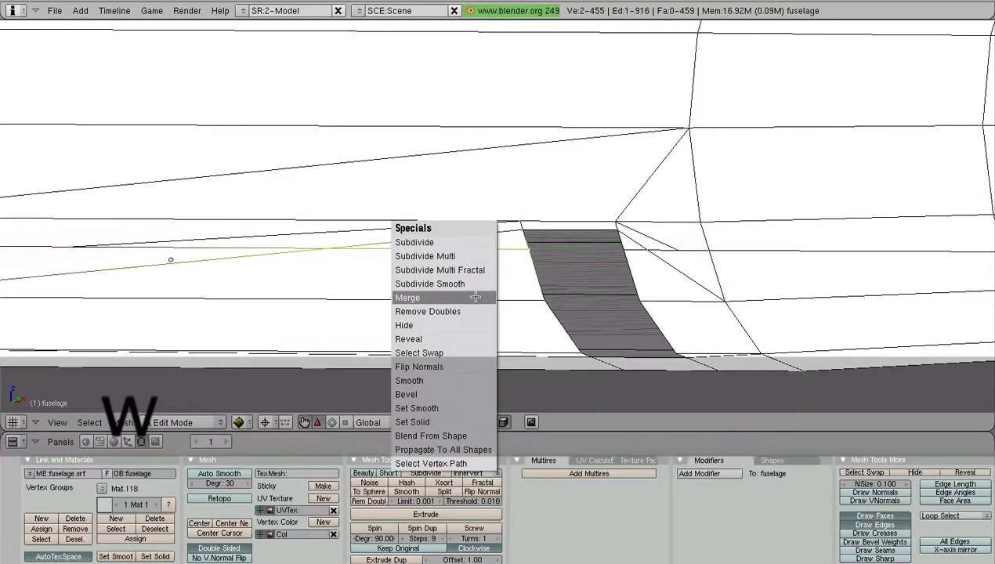
{"action": "left_click", "coordinate": [476, 297]}
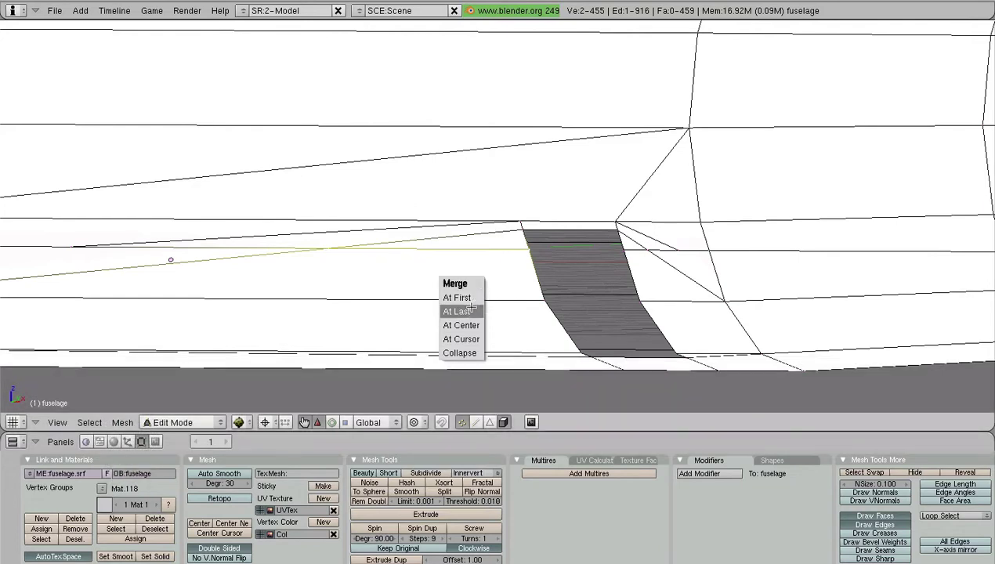
{"action": "left_click", "coordinate": [454, 312]}
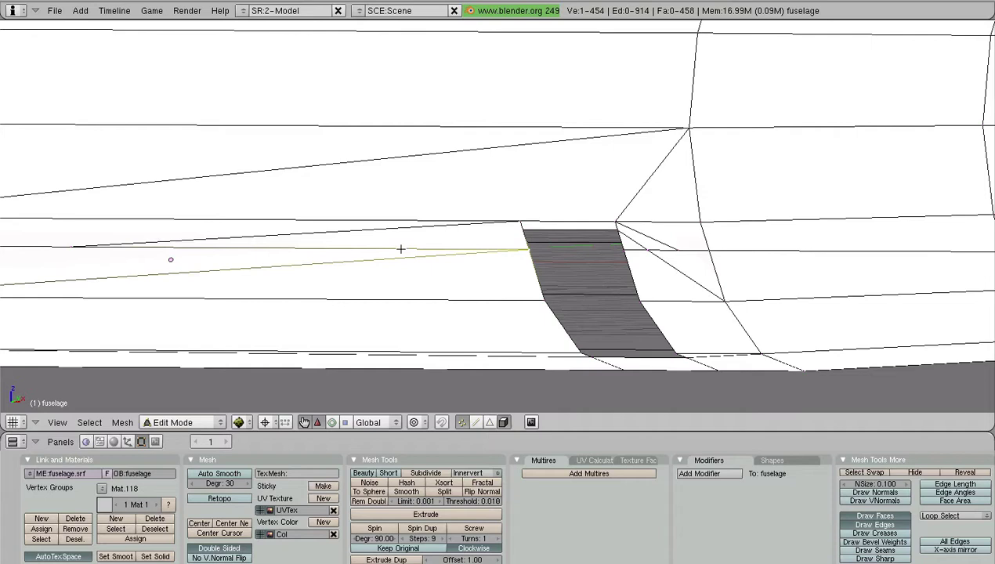
{"action": "scroll", "coordinate": [539, 261], "scroll_direction": "down", "scroll_amount": 2}
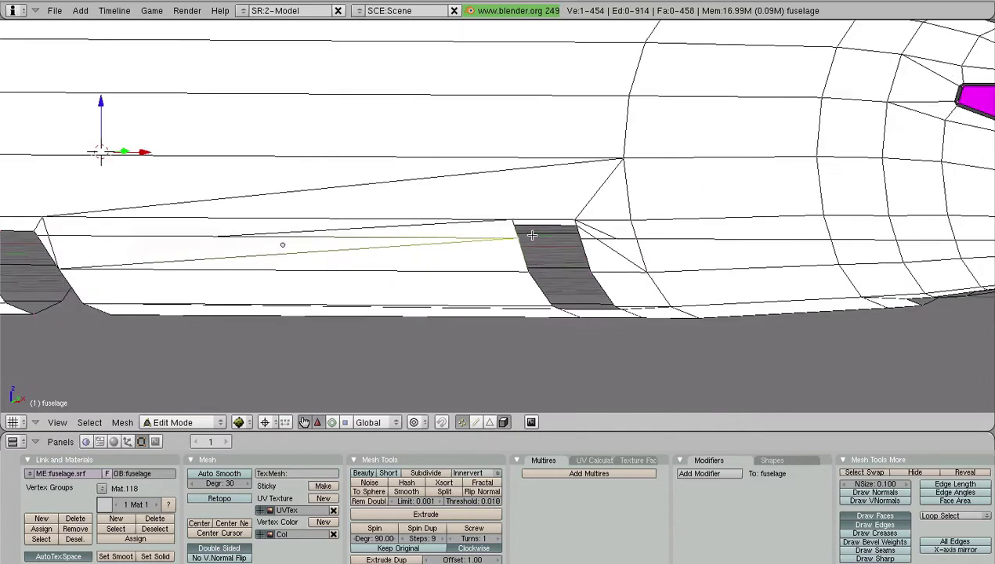
Step: Merge the remaining stray cut vertex behind the forward opening At Last onto the cut vertex on its rear edge, and deselect everything
{"action": "right_click", "coordinate": [211, 236]}
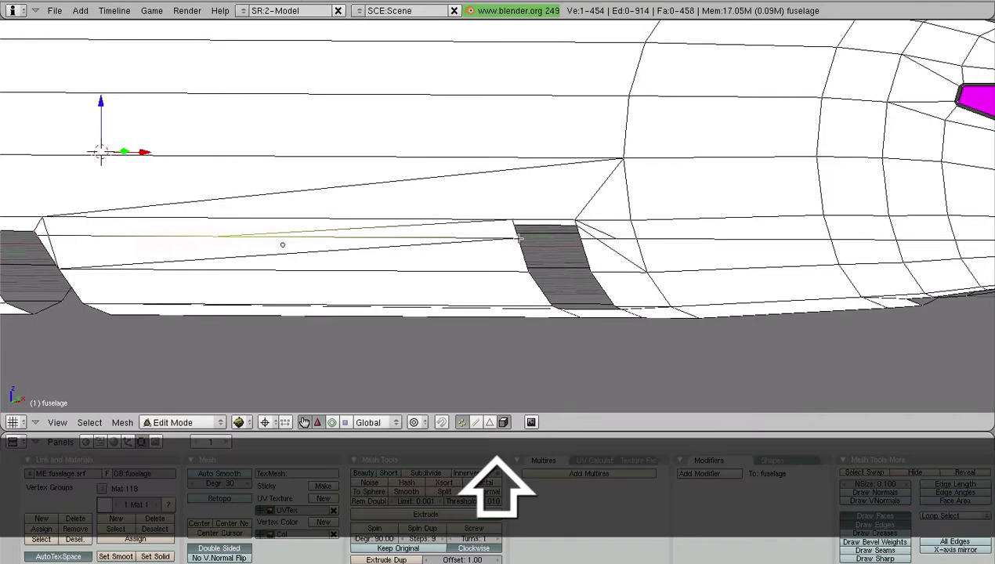
{"action": "right_click", "coordinate": [518, 238], "text": "shift"}
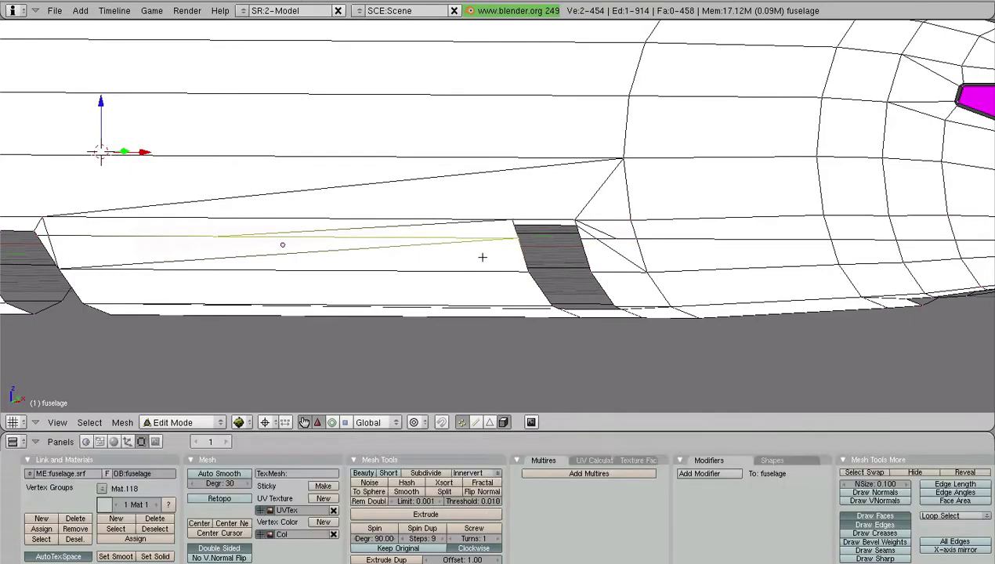
{"action": "scroll", "coordinate": [503, 242], "scroll_direction": "down", "scroll_amount": 1}
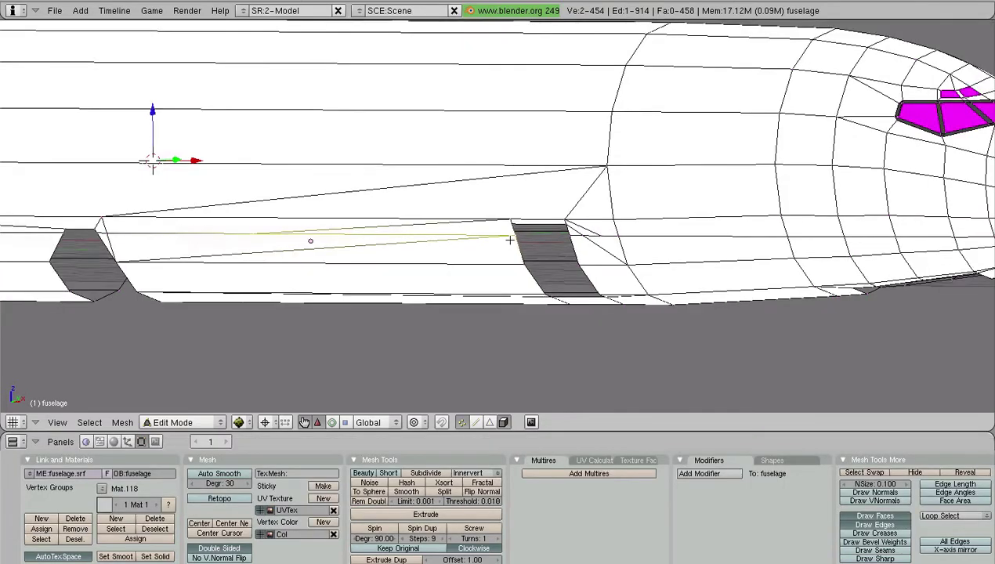
{"action": "middle_click_drag", "start_coordinate": [506, 240], "coordinate": [338, 229]}
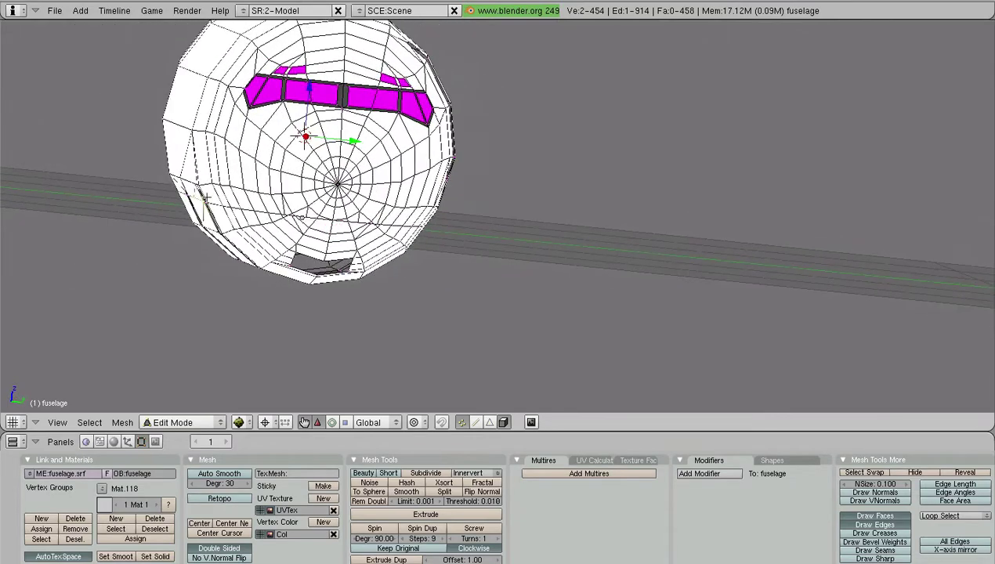
{"action": "middle_click_drag", "start_coordinate": [215, 223], "coordinate": [404, 225]}
{"action": "middle_click_drag", "start_coordinate": [586, 264], "coordinate": [517, 239], "text": "shift"}
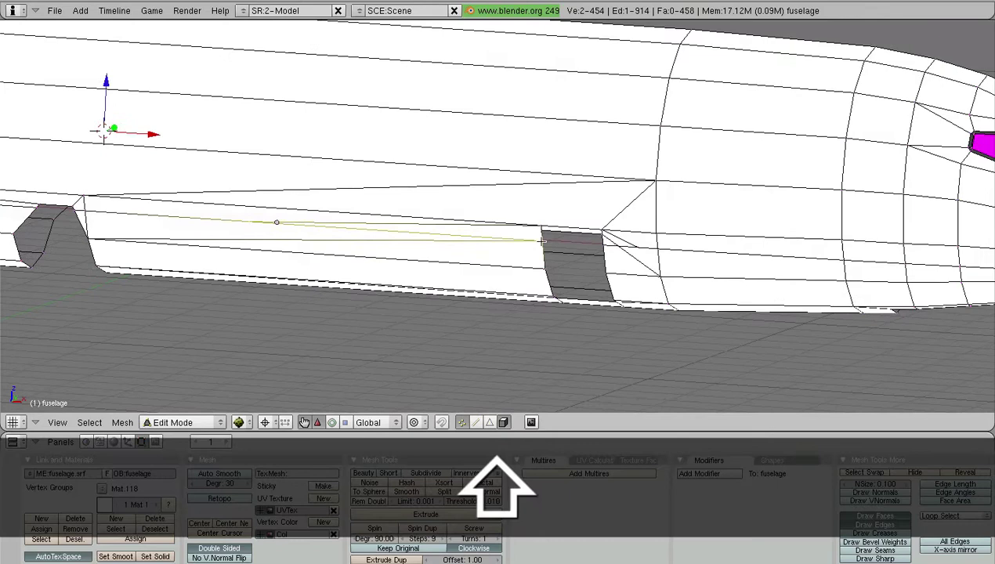
{"action": "key", "text": "w"}
{"action": "left_click", "coordinate": [542, 241]}
{"action": "left_click", "coordinate": [543, 243]}
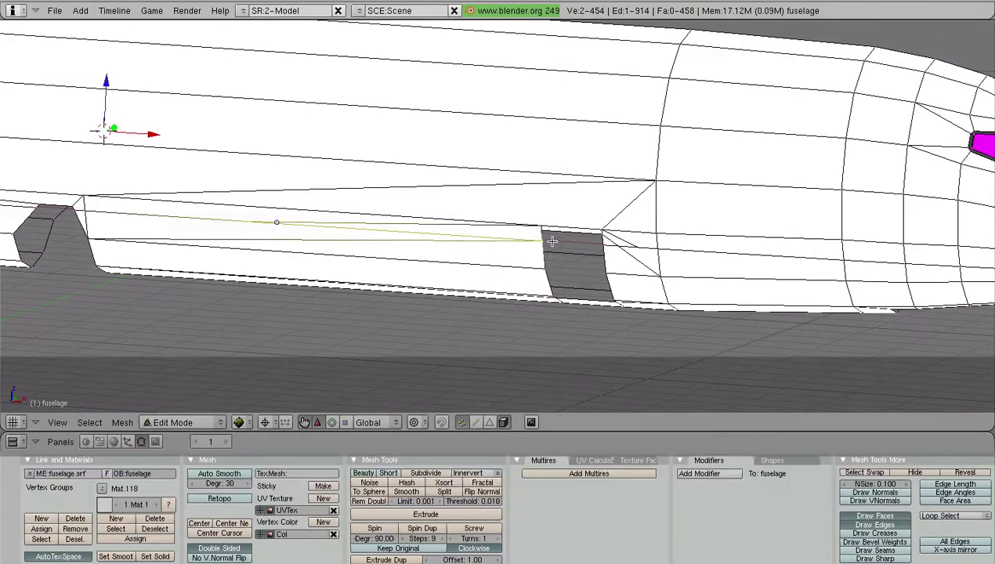
{"action": "scroll", "coordinate": [548, 241], "scroll_direction": "up", "scroll_amount": 1}
{"action": "key", "text": "a"}
Step: Merge the two stray cut vertices ahead of the forward opening At Last onto the cut vertex on its front edge, and clear the selection
{"action": "scroll", "coordinate": [548, 242], "scroll_direction": "up", "scroll_amount": 10}
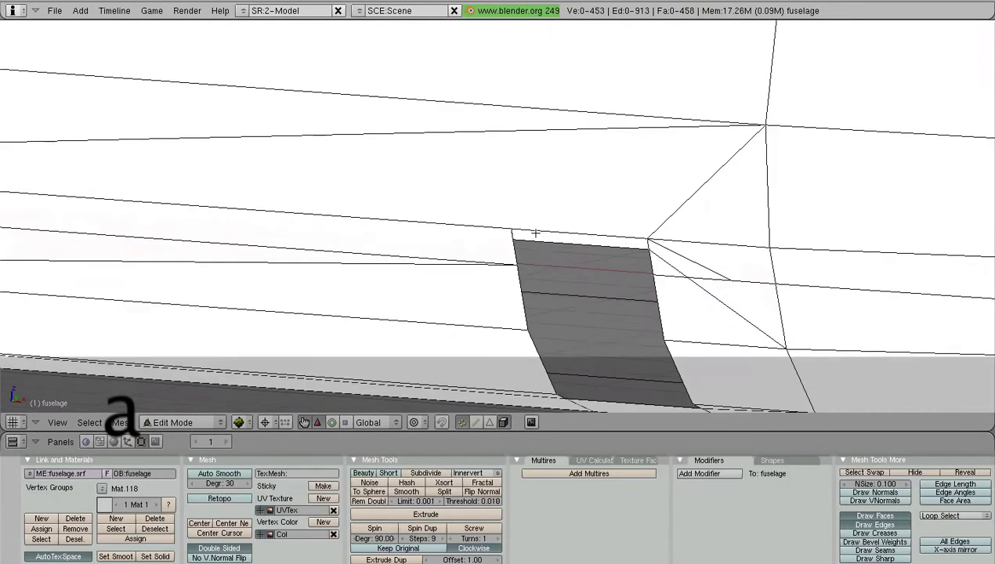
{"action": "scroll", "coordinate": [342, 226], "scroll_direction": "up", "scroll_amount": 5}
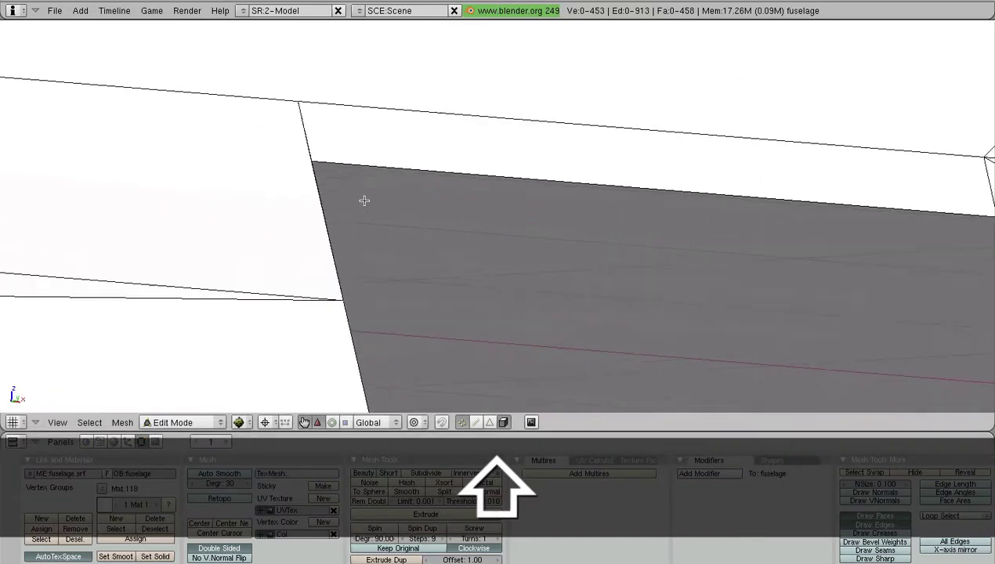
{"action": "scroll", "coordinate": [395, 278], "scroll_direction": "down", "scroll_amount": 5}
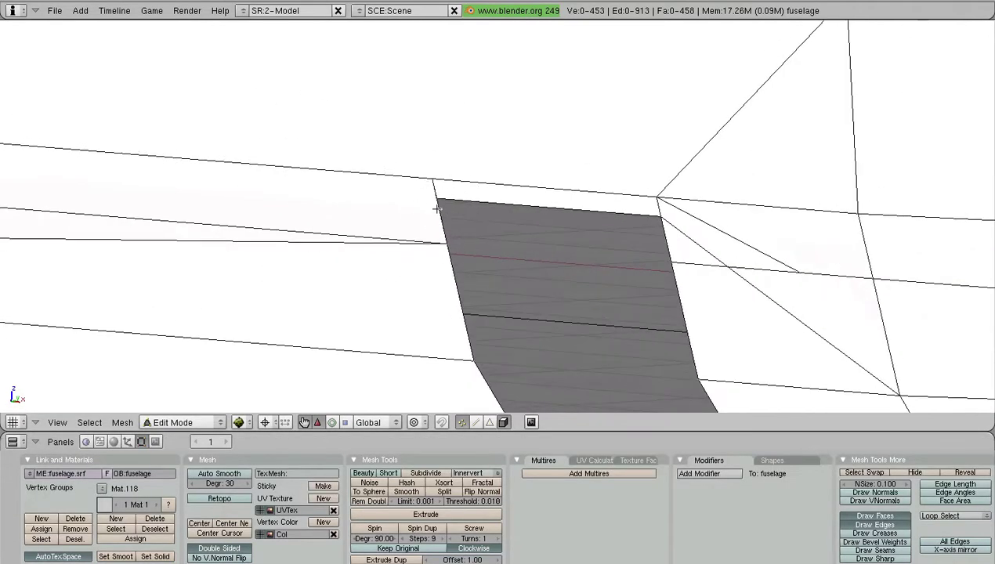
{"action": "scroll", "coordinate": [688, 260], "scroll_direction": "up", "scroll_amount": 3}
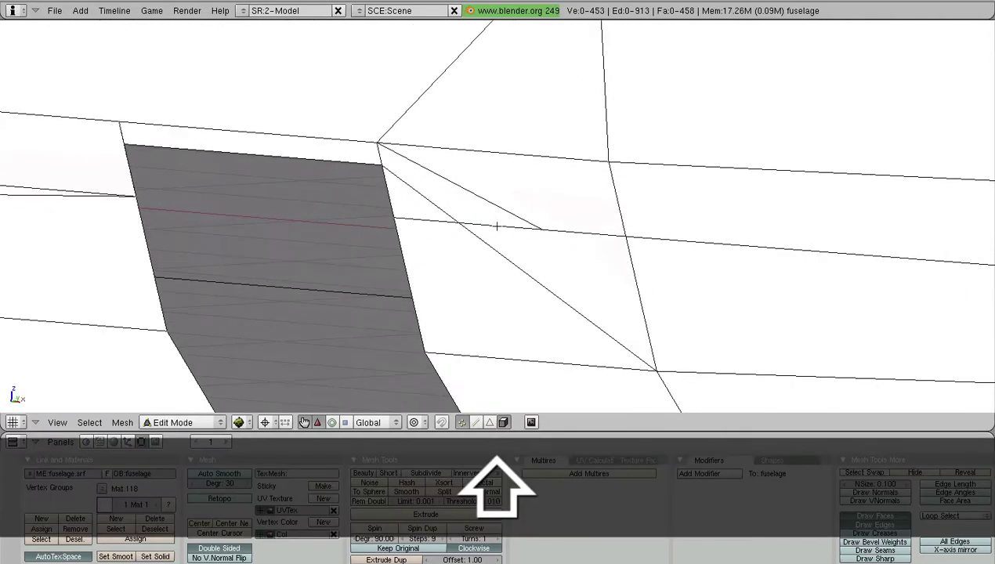
{"action": "right_click", "coordinate": [452, 224]}
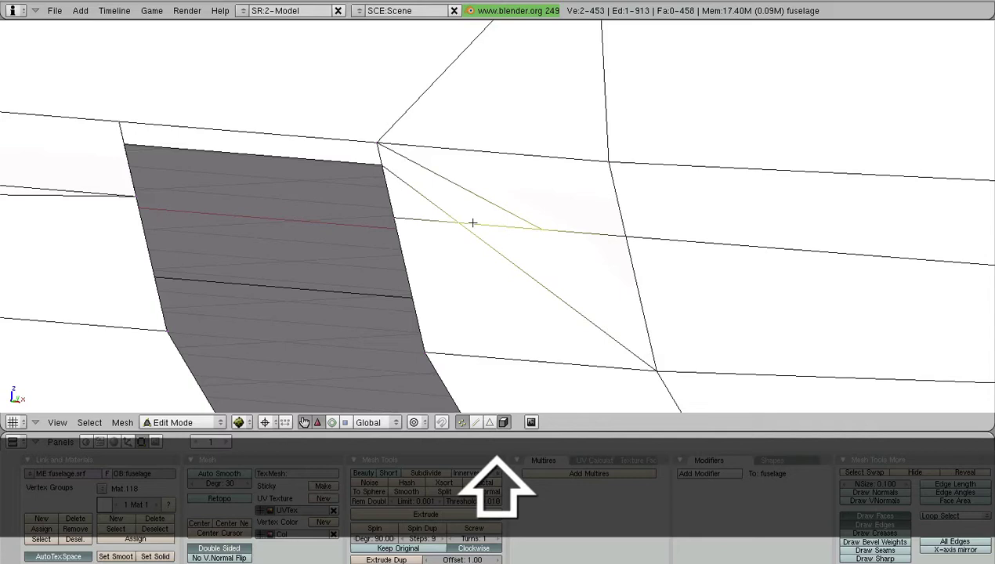
{"action": "right_click", "coordinate": [399, 224], "text": "shift"}
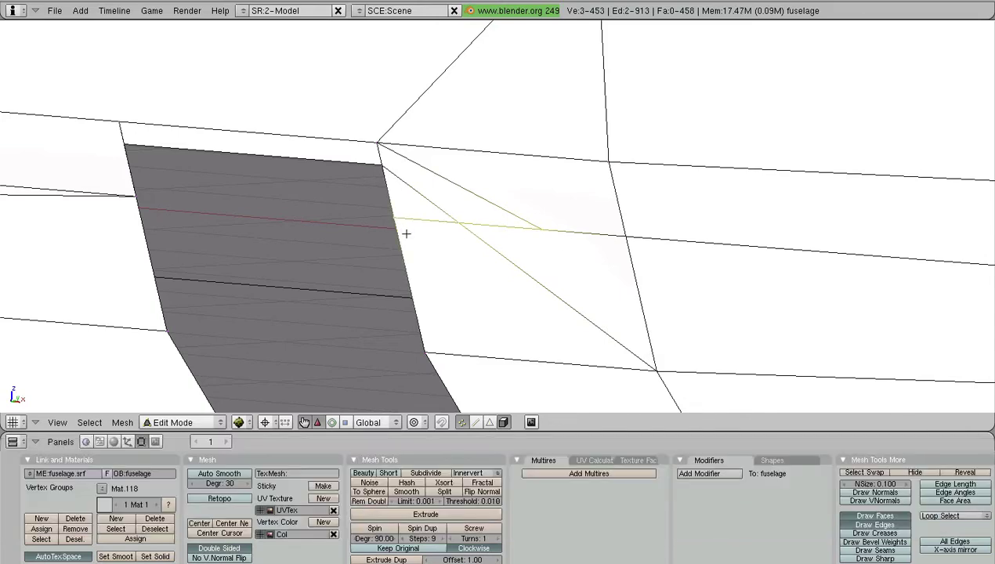
{"action": "key", "text": "w"}
{"action": "left_click", "coordinate": [406, 234]}
{"action": "left_click", "coordinate": [405, 234]}
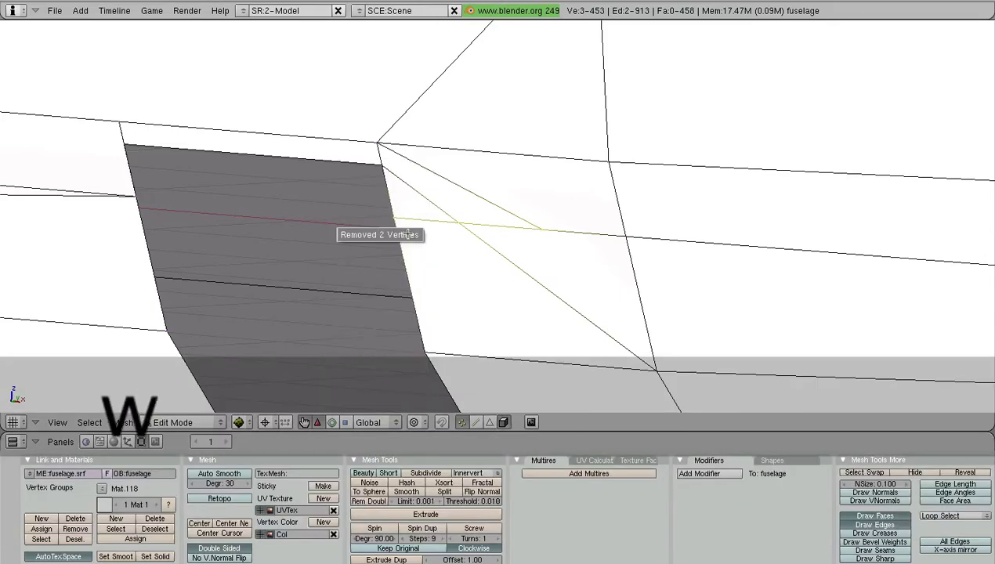
{"action": "scroll", "coordinate": [455, 206], "scroll_direction": "down", "scroll_amount": 6}
{"action": "key", "text": "a"}
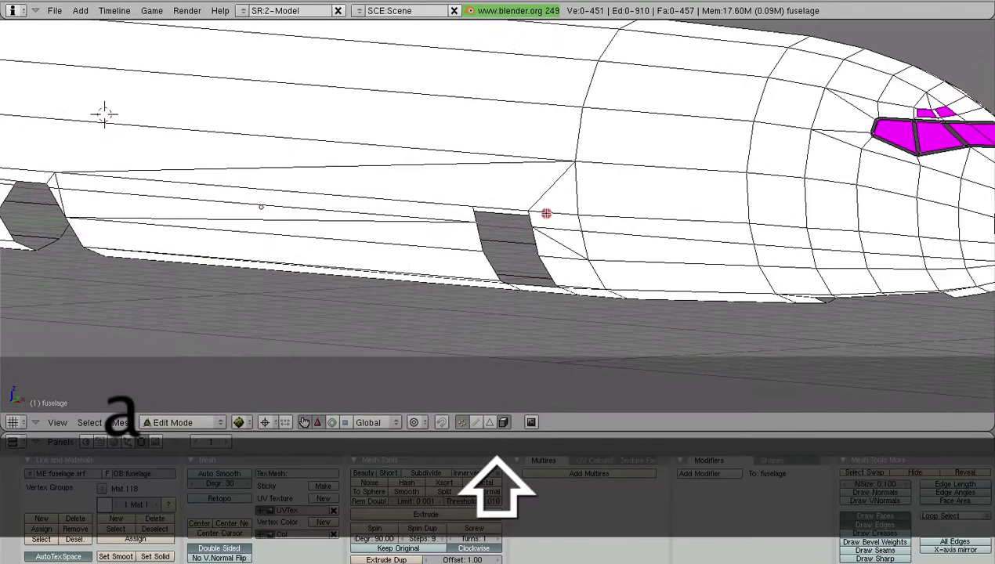
Step: Merge the stray cut vertex just ahead of the large aft opening into the cut vertex on its front edge, and clear the selection
{"action": "middle_click_drag", "start_coordinate": [546, 213], "coordinate": [547, 214], "text": "shift"}
{"action": "middle_click_drag", "start_coordinate": [481, 212], "coordinate": [560, 210]}
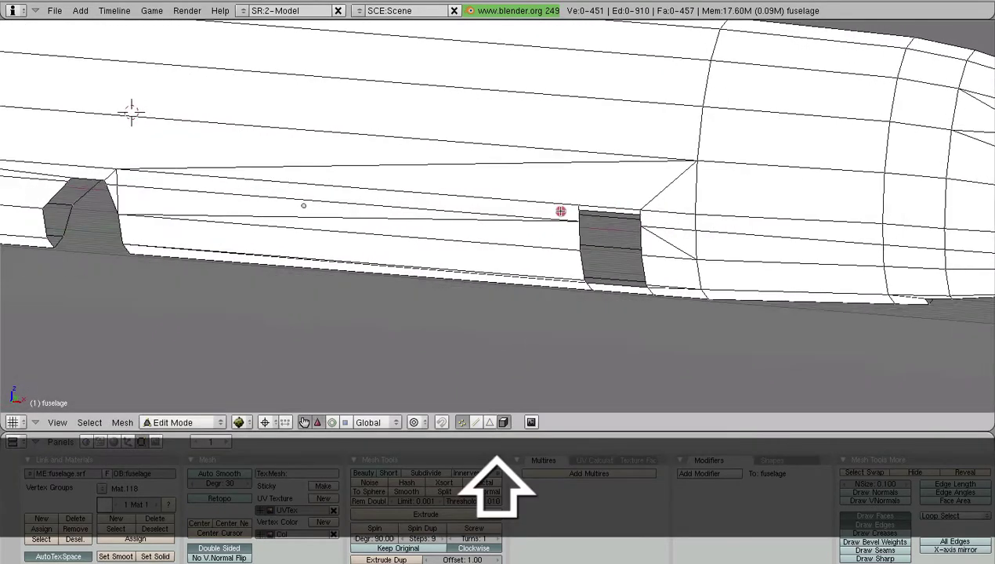
{"action": "middle_click_drag", "start_coordinate": [258, 189], "coordinate": [654, 262], "text": "shift"}
{"action": "scroll", "coordinate": [484, 293], "scroll_direction": "up", "scroll_amount": 4}
{"action": "middle_click_drag", "start_coordinate": [502, 288], "coordinate": [523, 209], "text": "shift"}
{"action": "scroll", "coordinate": [522, 211], "scroll_direction": "up", "scroll_amount": 3}
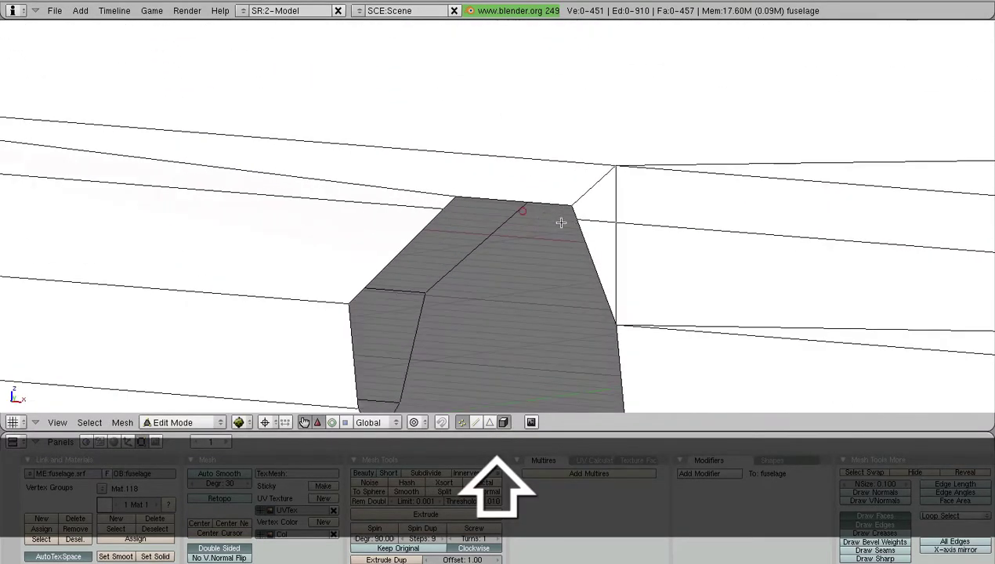
{"action": "right_click", "coordinate": [619, 224]}
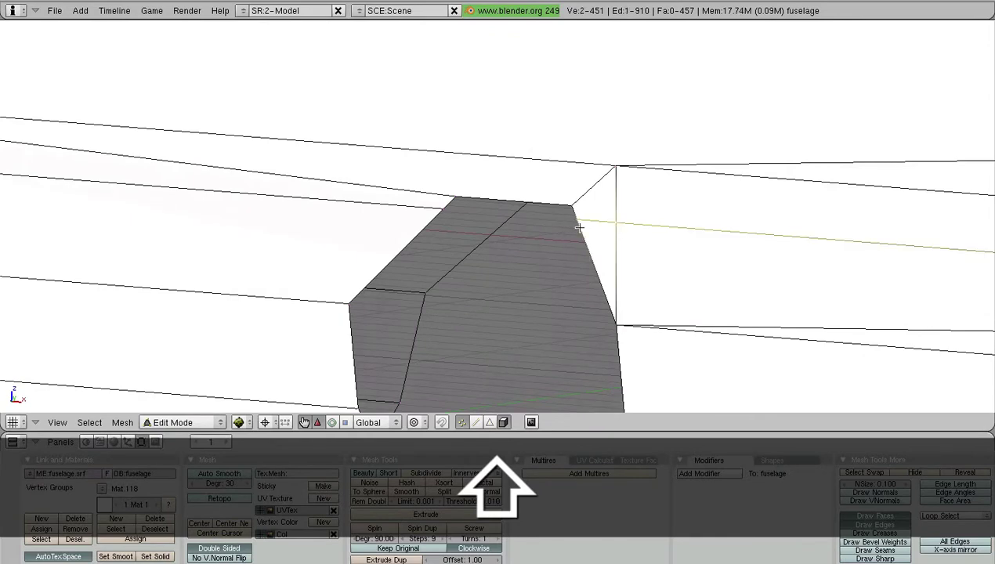
{"action": "key", "text": "w"}
{"action": "left_click", "coordinate": [598, 246]}
{"action": "key", "text": "a"}
{"action": "scroll", "coordinate": [637, 229], "scroll_direction": "down", "scroll_amount": 5}
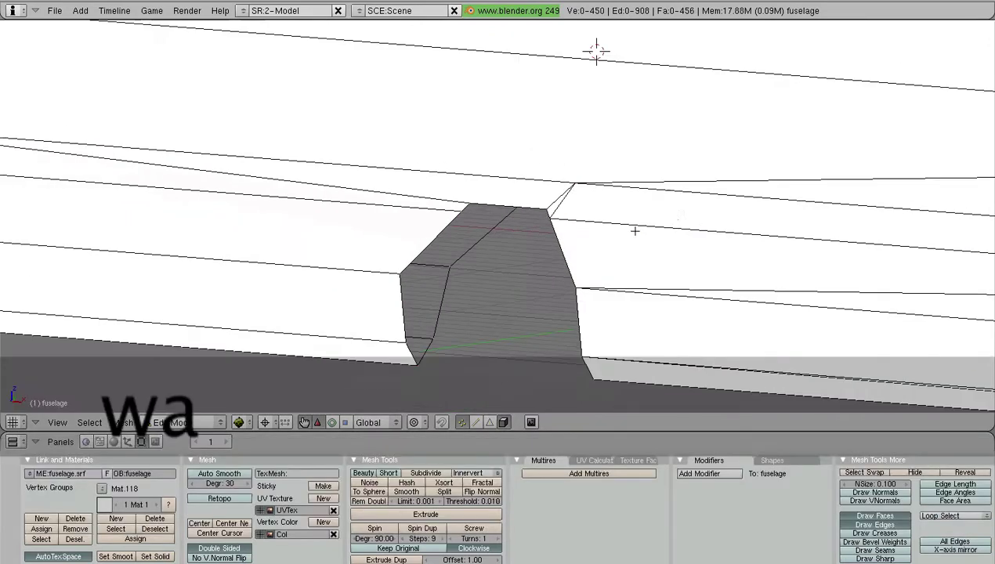
Step: Examine the cut line in front view, from the large aft opening to where it meets the underside of the tail
{"action": "scroll", "coordinate": [677, 223], "scroll_direction": "down", "scroll_amount": 3}
{"action": "key", "text": "KP_1"}
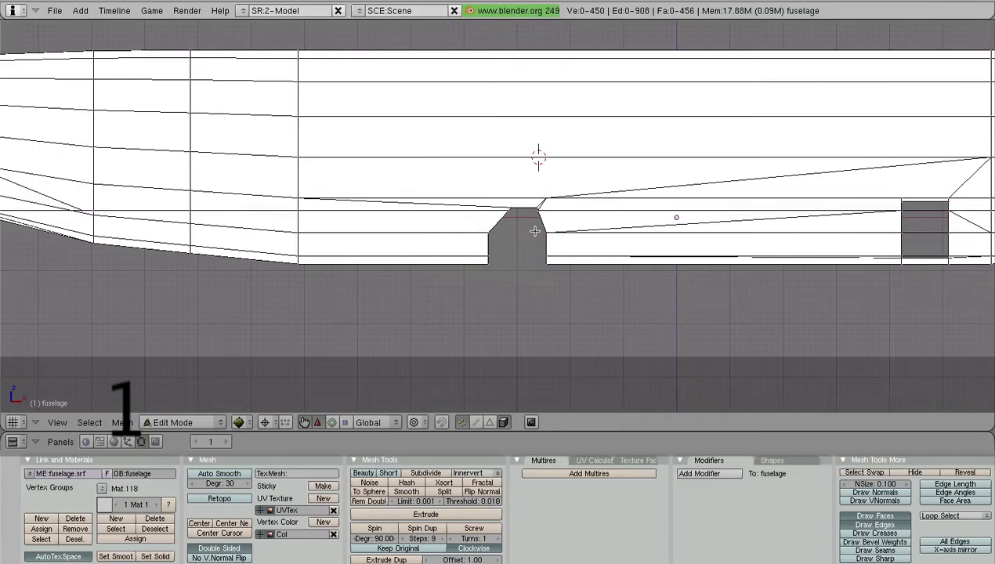
{"action": "scroll", "coordinate": [535, 231], "scroll_direction": "up", "scroll_amount": 8}
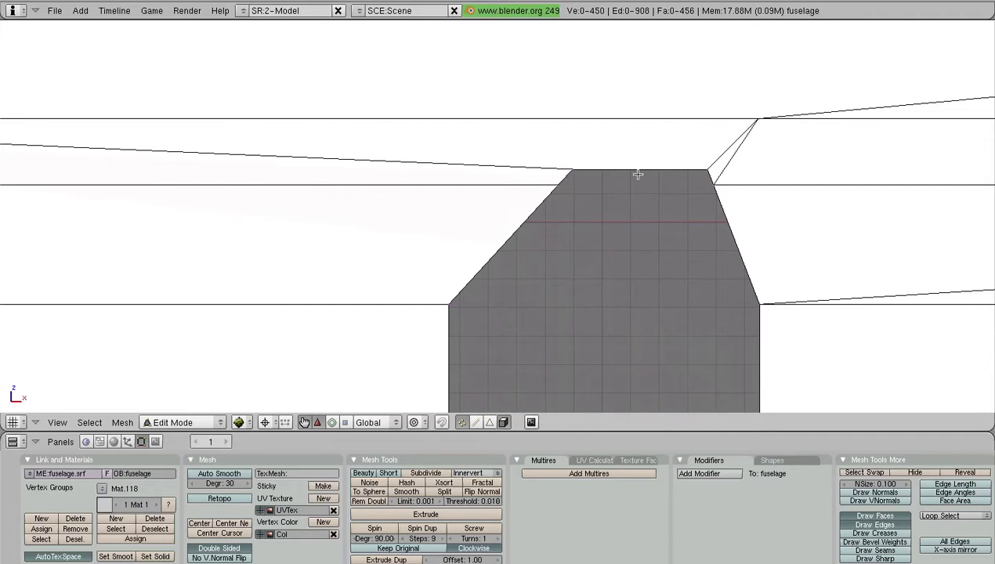
{"action": "scroll", "coordinate": [715, 160], "scroll_direction": "down", "scroll_amount": 8}
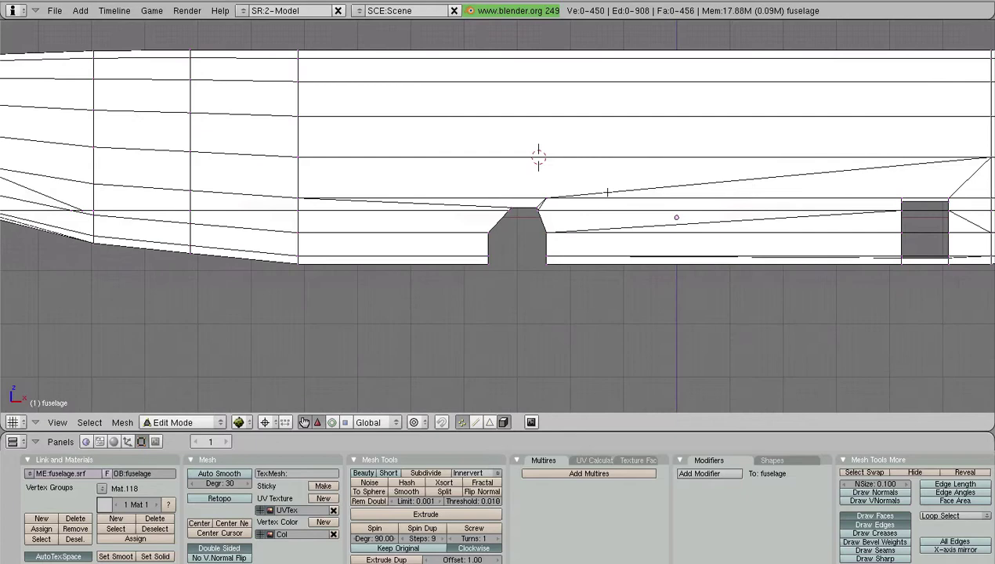
{"action": "scroll", "coordinate": [603, 203], "scroll_direction": "up", "scroll_amount": 2}
{"action": "scroll", "coordinate": [603, 203], "scroll_direction": "down", "scroll_amount": 2}
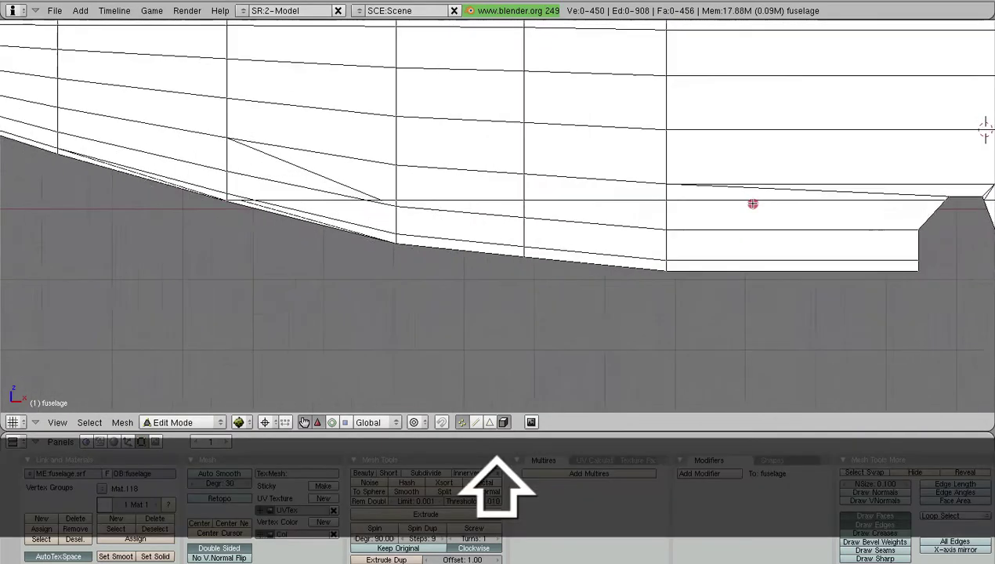
{"action": "middle_click_drag", "start_coordinate": [753, 204], "coordinate": [870, 210], "text": "shift"}
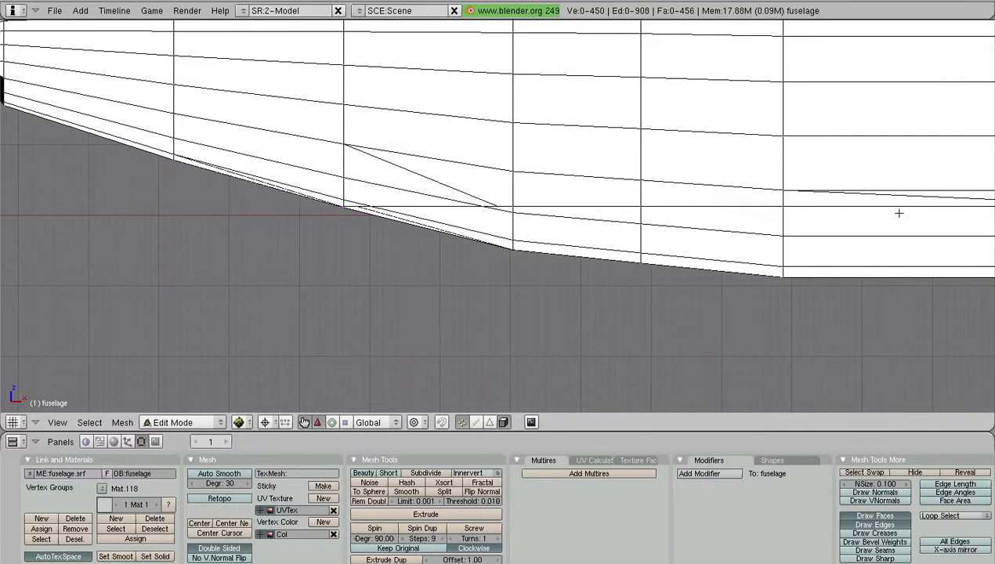
{"action": "scroll", "coordinate": [180, 228], "scroll_direction": "up", "scroll_amount": 6}
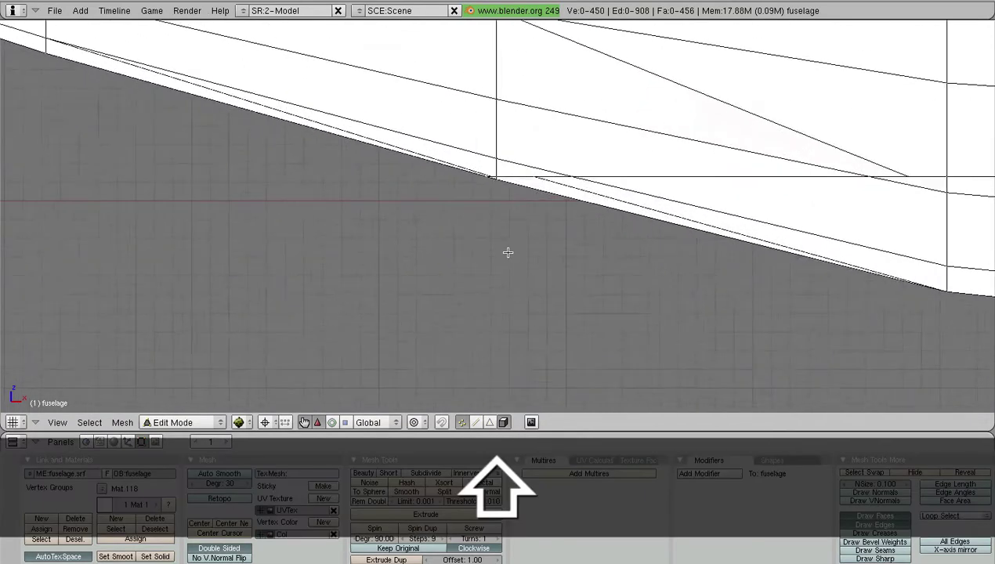
{"action": "scroll", "coordinate": [508, 252], "scroll_direction": "up", "scroll_amount": 3}
{"action": "middle_click_drag", "start_coordinate": [502, 153], "coordinate": [326, 288], "text": "shift"}
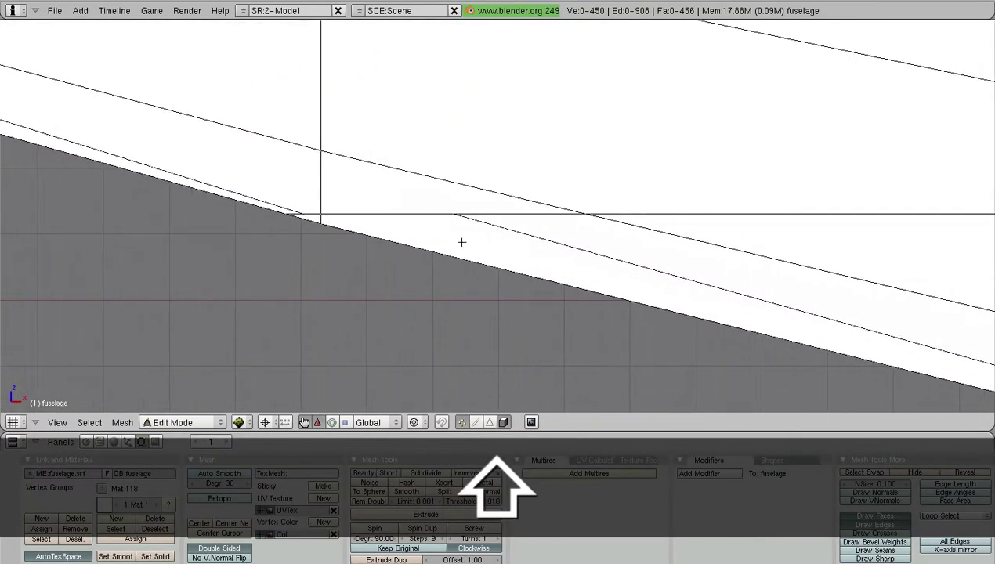
{"action": "middle_click_drag", "start_coordinate": [389, 216], "coordinate": [598, 191], "text": "shift"}
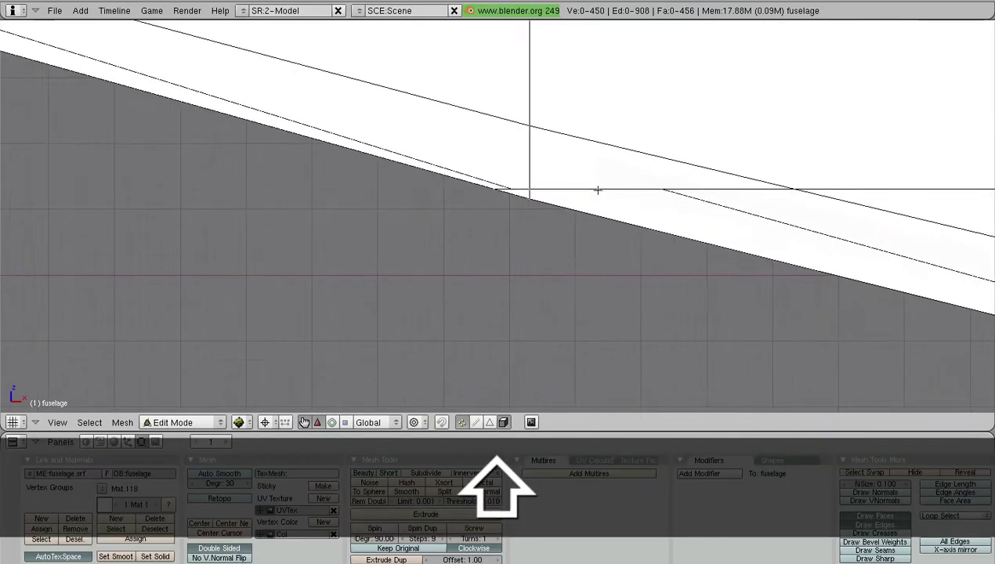
Step: Try to merge the stray cut vertex near the tail underside's silhouette into the cut vertex on the adjacent vertical edge
{"action": "scroll", "coordinate": [592, 198], "scroll_direction": "up", "scroll_amount": 4}
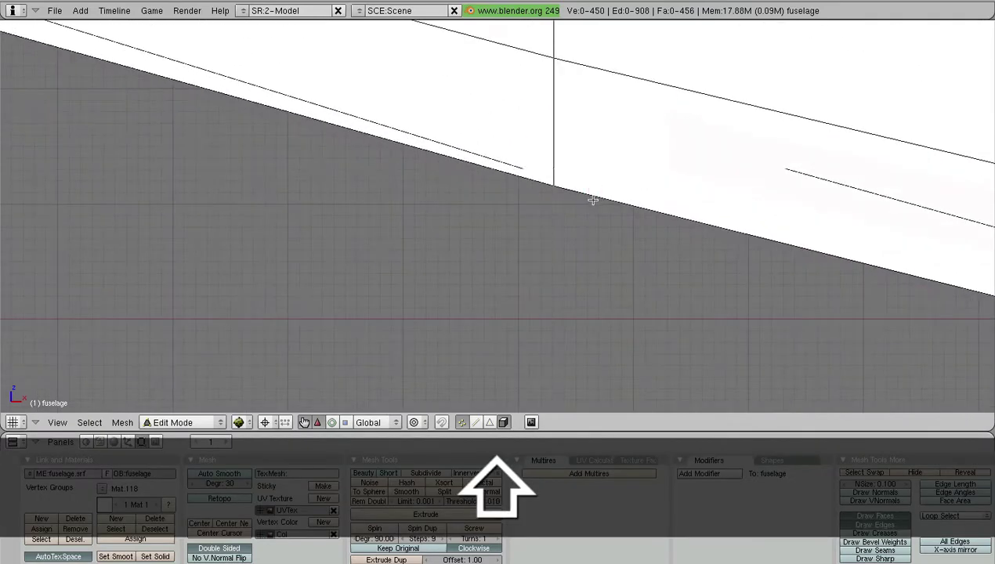
{"action": "right_click", "coordinate": [486, 154]}
{"action": "right_click", "coordinate": [522, 153]}
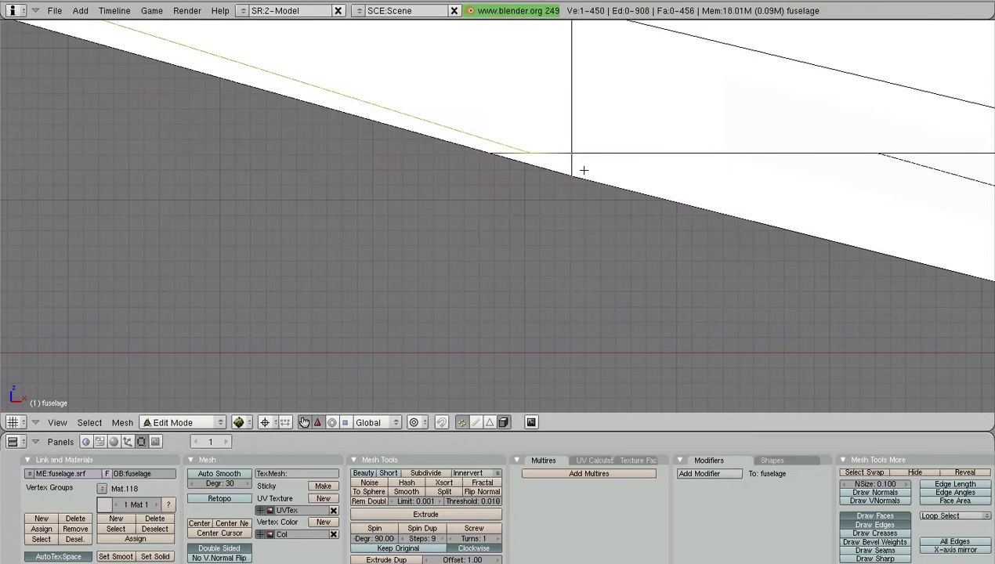
{"action": "right_click", "coordinate": [609, 160], "text": "shift"}
{"action": "key", "text": "w"}
{"action": "left_click", "coordinate": [612, 160]}
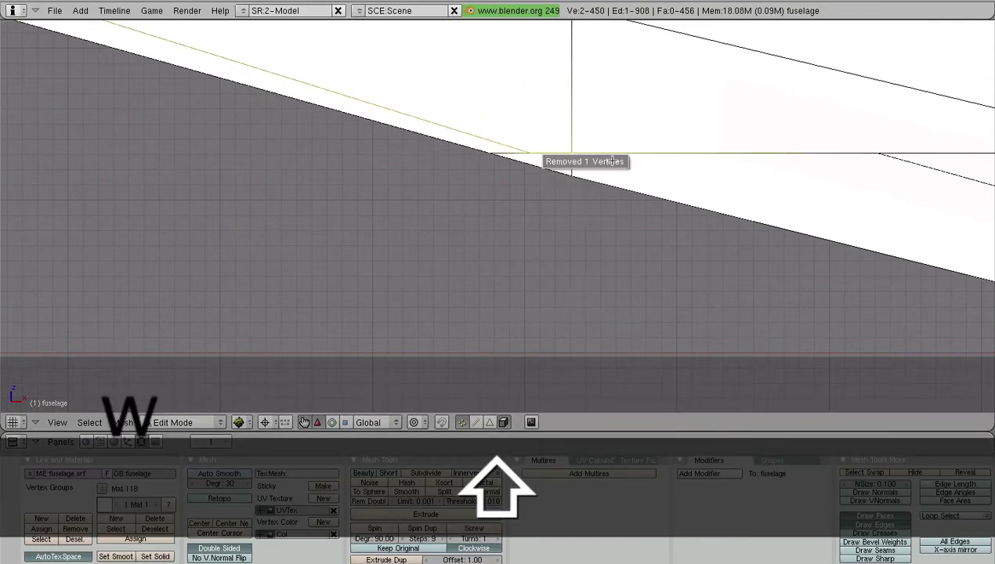
Step: Try to merge a second stray cut vertex on the tail underside into the cut vertex on the neighbouring cross edge
{"action": "right_click", "coordinate": [493, 155]}
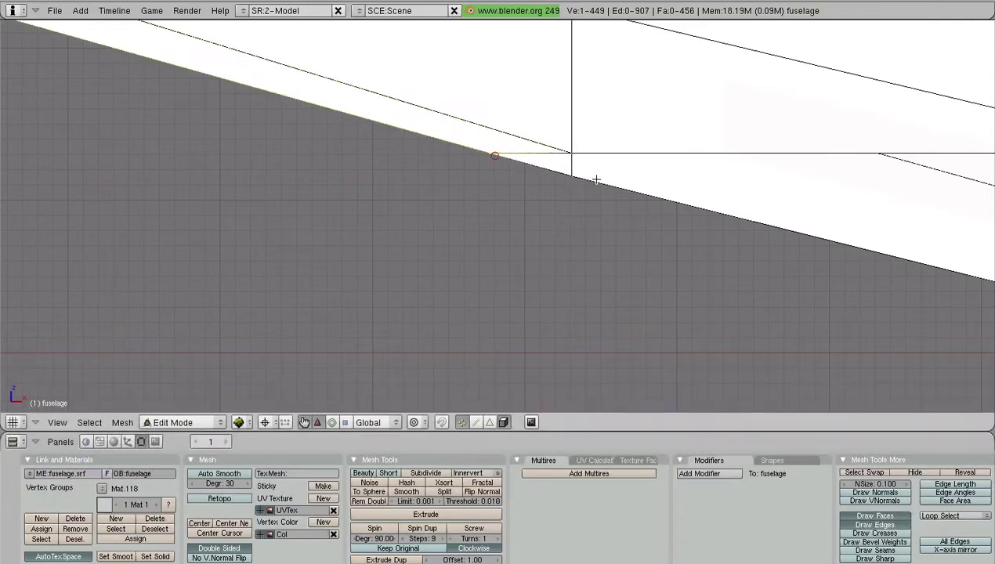
{"action": "scroll", "coordinate": [564, 182], "scroll_direction": "down", "scroll_amount": 4}
{"action": "scroll", "coordinate": [524, 186], "scroll_direction": "up", "scroll_amount": 5}
{"action": "scroll", "coordinate": [581, 182], "scroll_direction": "down", "scroll_amount": 4}
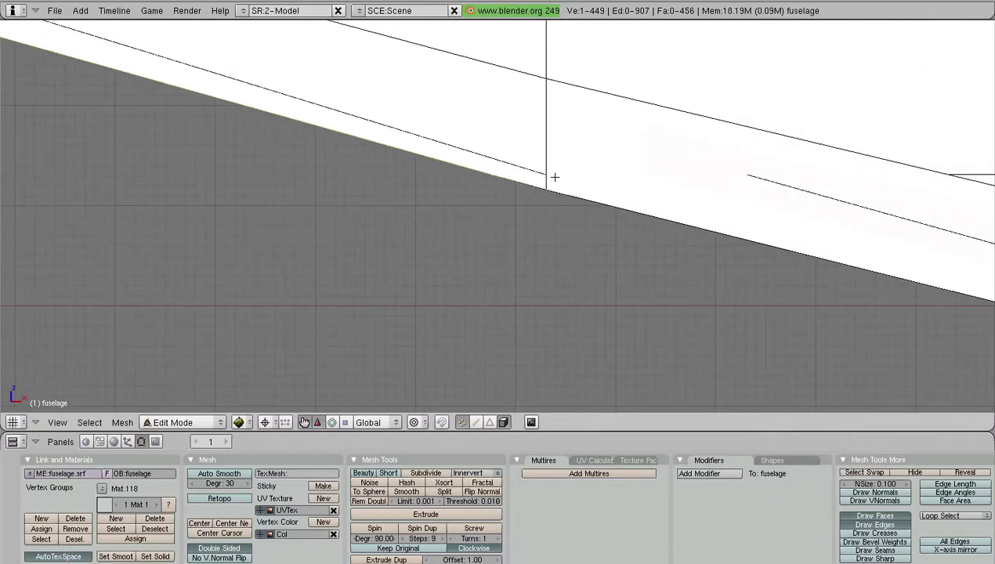
{"action": "scroll", "coordinate": [555, 177], "scroll_direction": "up", "scroll_amount": 5}
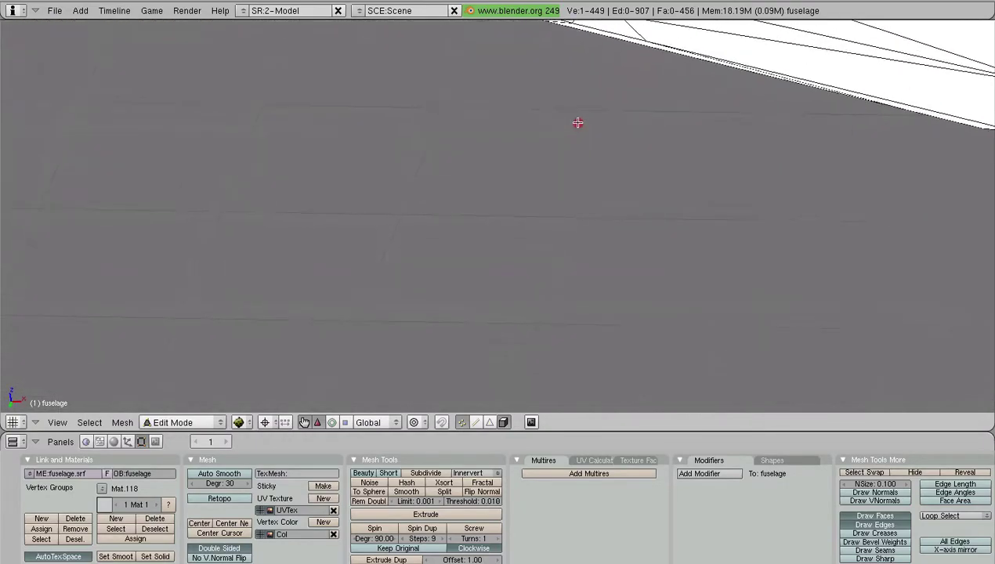
{"action": "middle_click_drag", "start_coordinate": [577, 122], "coordinate": [458, 372], "text": "shift"}
{"action": "middle_click_drag", "start_coordinate": [536, 275], "coordinate": [513, 309]}
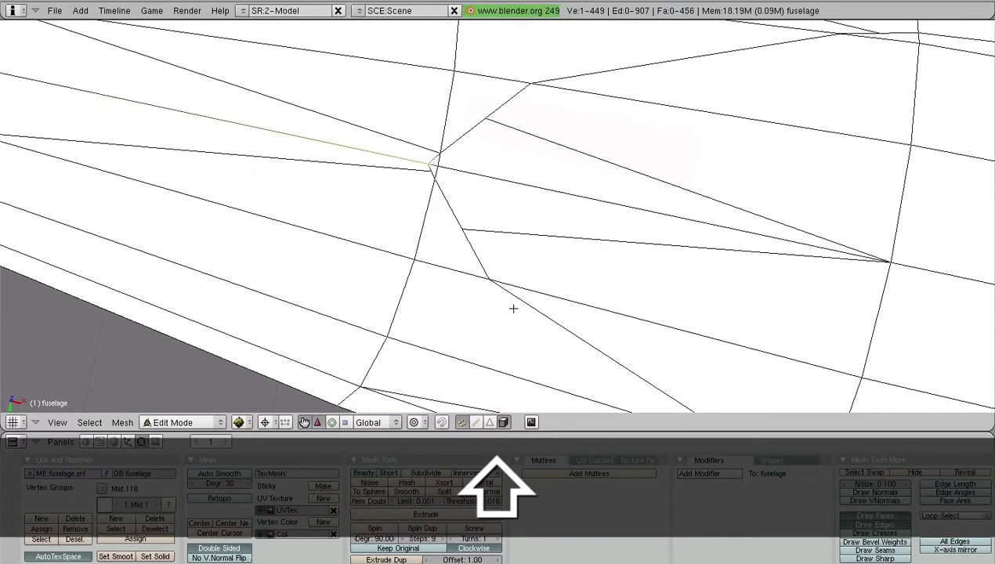
{"action": "right_click", "coordinate": [430, 171]}
{"action": "key", "text": "w"}
{"action": "left_click", "coordinate": [436, 180]}
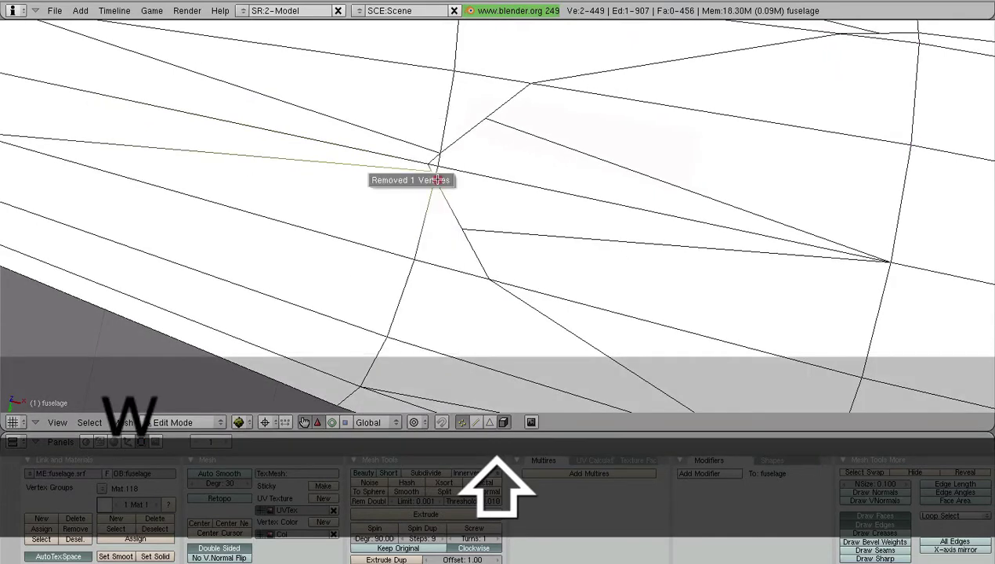
{"action": "left_click", "coordinate": [436, 180]}
Step: Undo both merges on the tail underside and clear the selection
{"action": "key", "text": "a"}
{"action": "key", "text": "ctrl+z"}
{"action": "key", "text": "ctrl+z"}
{"action": "key", "text": "ctrl+z"}
{"action": "key", "text": "ctrl+z"}
{"action": "key", "text": "ctrl+z"}
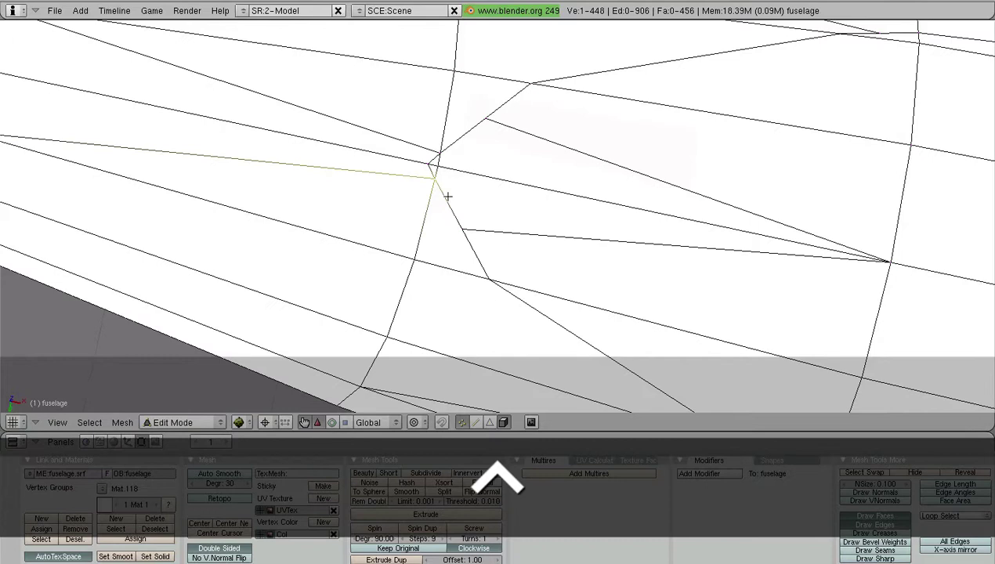
{"action": "key", "text": "ctrl+z"}
{"action": "key", "text": "a"}
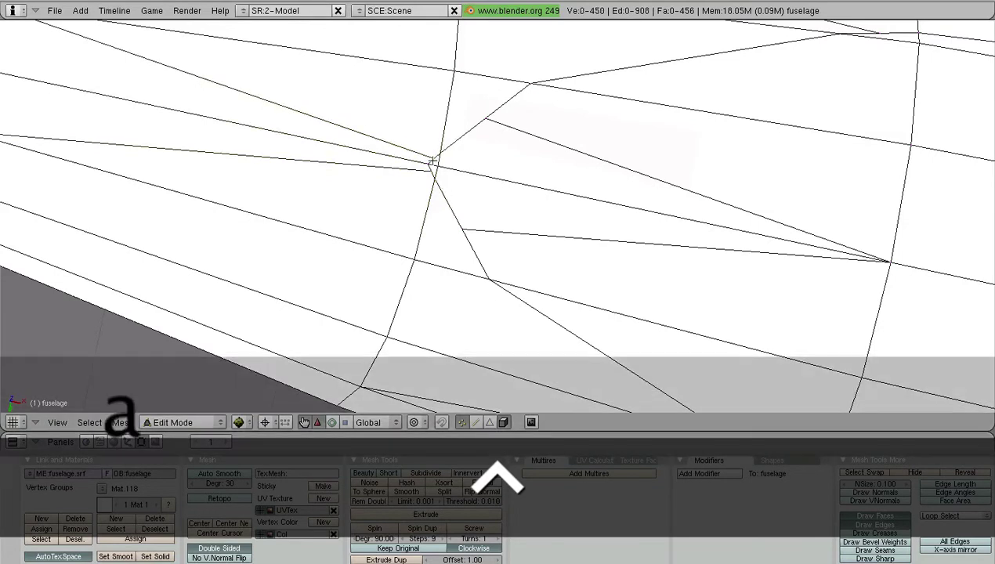
Step: Merge the stray cut vertex on one side of the tail underside's centre line onto the cut vertex on the centre line
{"action": "right_click", "coordinate": [434, 159]}
{"action": "right_click", "coordinate": [427, 165], "text": "shift"}
{"action": "key", "text": "q"}
{"action": "key", "text": "w"}
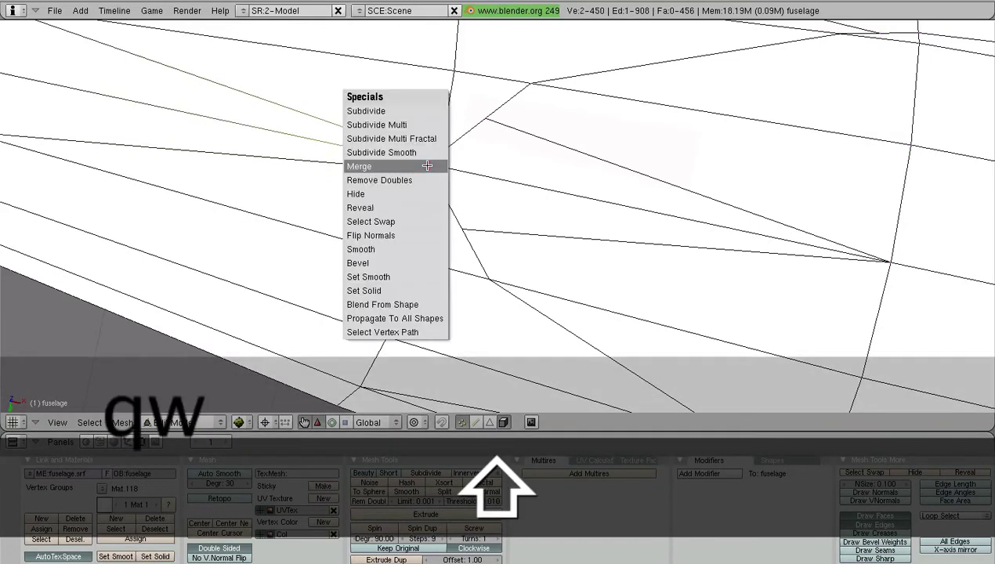
{"action": "left_click", "coordinate": [428, 165]}
{"action": "left_click", "coordinate": [428, 166]}
Step: Merge the matching stray vertex across the tail underside's centre line onto the same centre-line cut vertex, and clear the selection
{"action": "key", "text": "shift"}
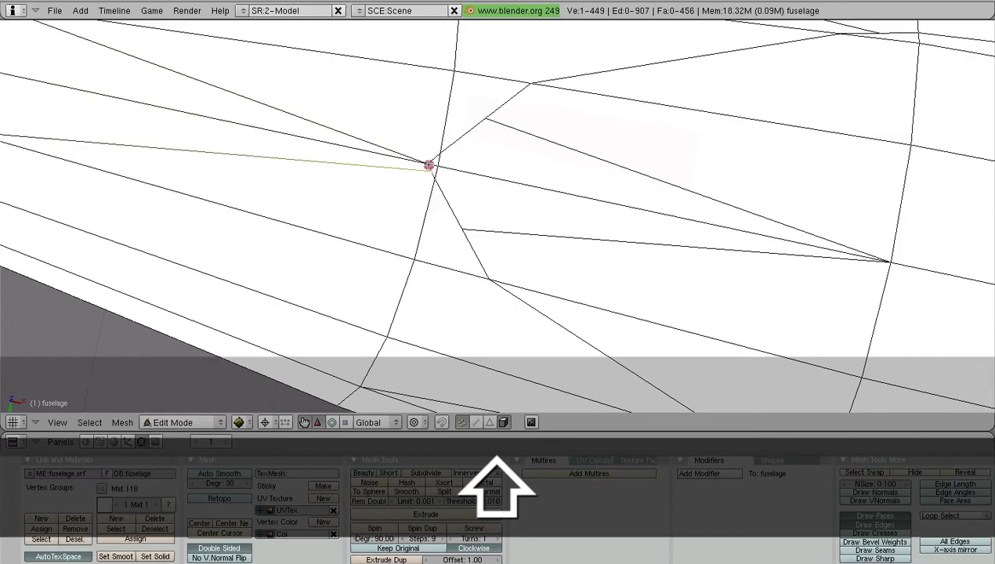
{"action": "right_click", "coordinate": [429, 165], "text": "shift"}
{"action": "key", "text": "w"}
{"action": "left_click", "coordinate": [429, 166]}
{"action": "left_click", "coordinate": [429, 165]}
{"action": "key", "text": "a"}
{"action": "scroll", "coordinate": [594, 222], "scroll_direction": "down", "scroll_amount": 4}
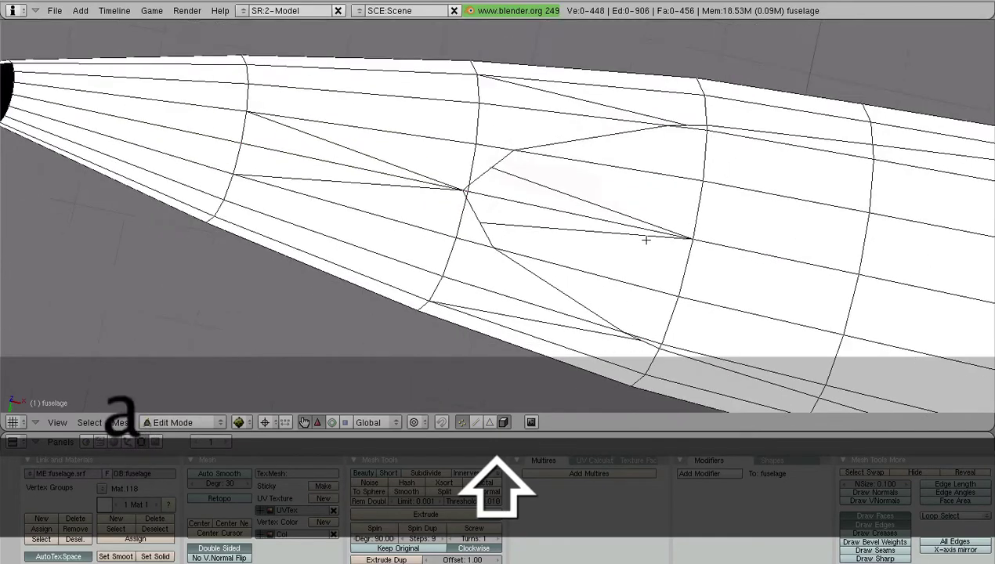
Step: Merge the stray cut vertex farther forward on one side of the tail underside into the adjacent cut vertex on the lengthwise edge
{"action": "middle_click_drag", "start_coordinate": [646, 239], "coordinate": [489, 226]}
{"action": "right_click", "coordinate": [503, 196]}
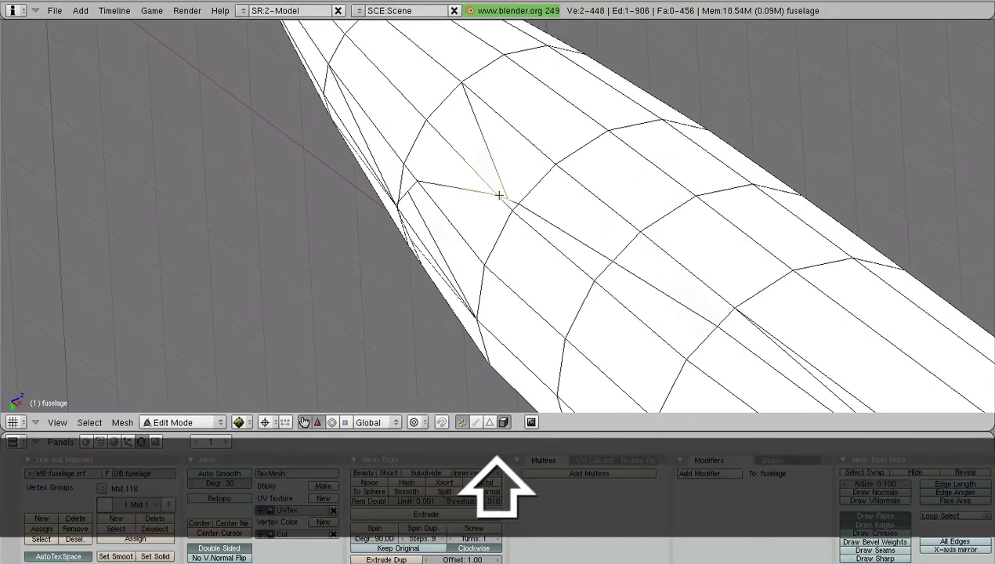
{"action": "key", "text": "w"}
{"action": "left_click", "coordinate": [499, 196]}
{"action": "left_click", "coordinate": [488, 196]}
Step: Merge the two stray cut vertices just ahead of the tail's centre-line point At Last onto the nearest cut vertex on each side
{"action": "middle_click_drag", "start_coordinate": [407, 198], "coordinate": [487, 198]}
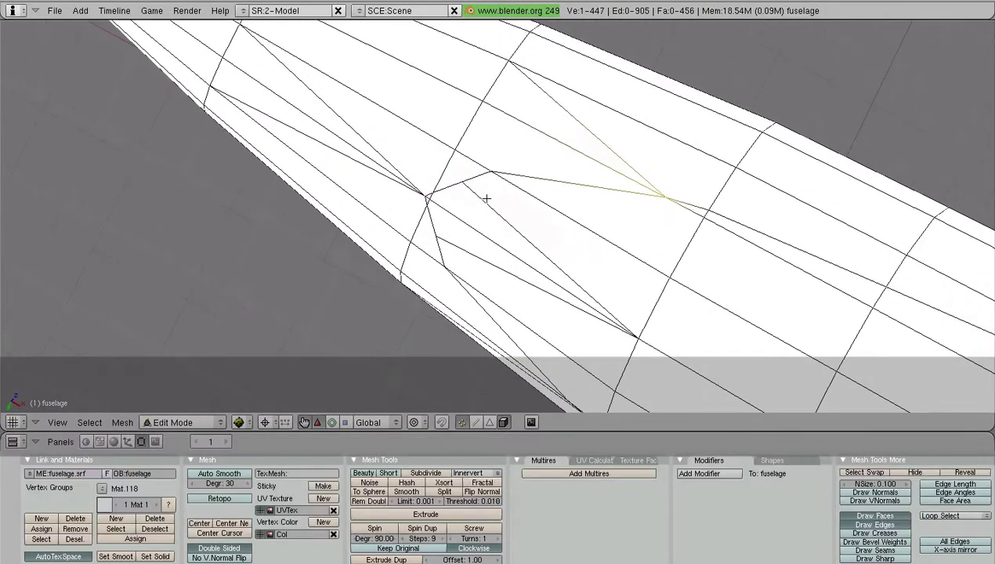
{"action": "right_click", "coordinate": [466, 184]}
{"action": "right_click", "coordinate": [485, 172], "text": "shift"}
{"action": "key", "text": "w"}
{"action": "left_click", "coordinate": [487, 173]}
{"action": "left_click", "coordinate": [475, 174]}
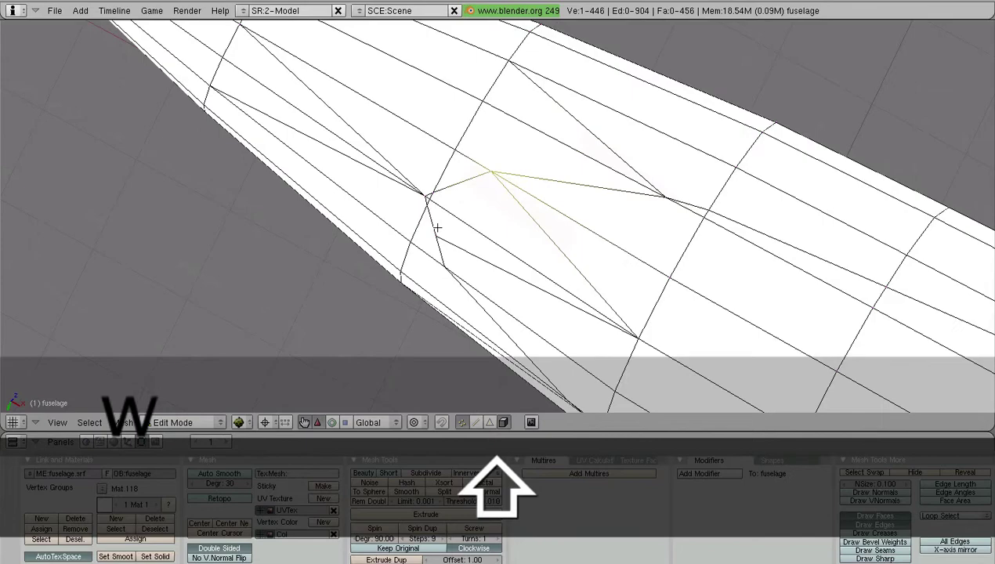
{"action": "right_click", "coordinate": [444, 266], "text": "shift"}
{"action": "key", "text": "w"}
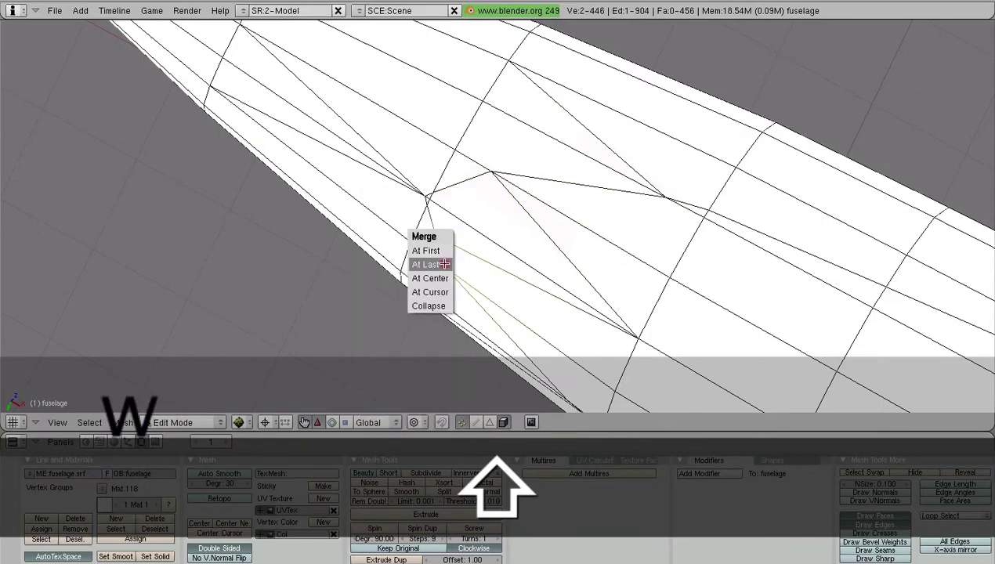
{"action": "left_click", "coordinate": [441, 258]}
Step: Merge the remaining stray cut vertex on the opposite side of the tail underside into the adjacent cut vertex on the lengthwise edge
{"action": "middle_click_drag", "start_coordinate": [566, 313], "coordinate": [570, 229]}
{"action": "middle_click_drag", "start_coordinate": [605, 271], "coordinate": [478, 354], "text": "shift"}
{"action": "middle_click_drag", "start_coordinate": [513, 305], "coordinate": [594, 321]}
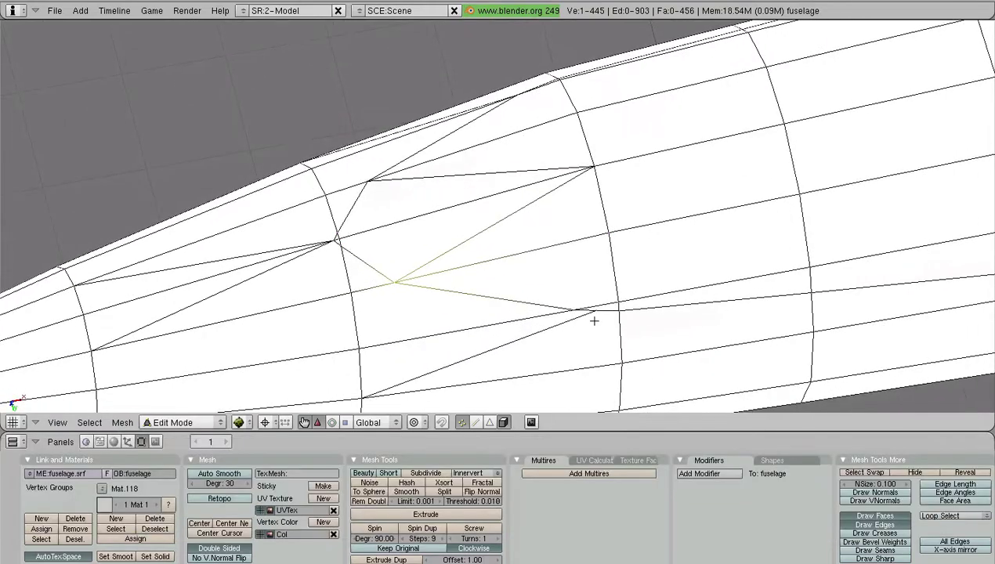
{"action": "right_click", "coordinate": [595, 314]}
{"action": "right_click", "coordinate": [575, 312], "text": "shift"}
{"action": "key", "text": "w"}
{"action": "left_click", "coordinate": [574, 312]}
{"action": "left_click", "coordinate": [574, 312]}
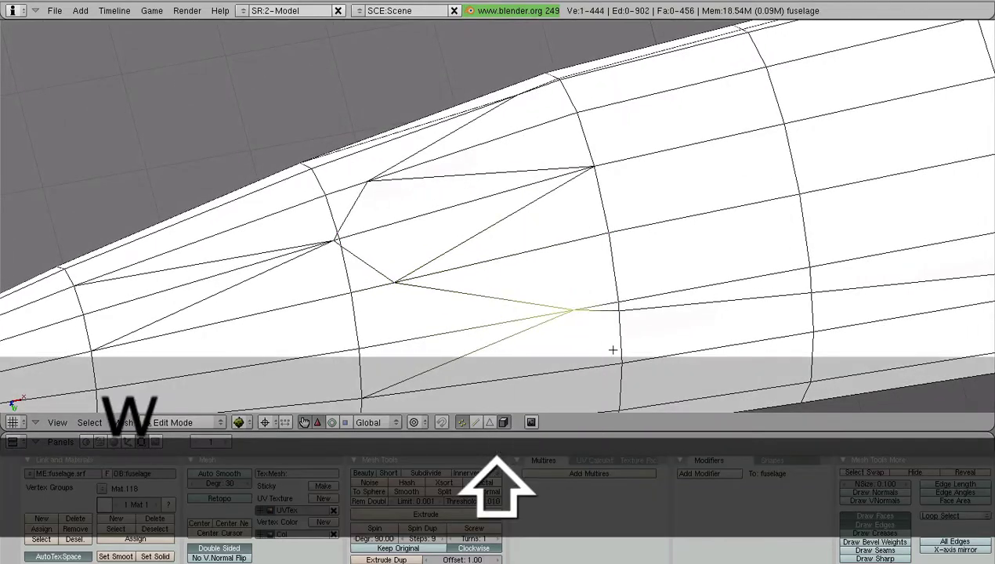
Step: Merge the two stray cut vertices on one side beneath the nose onto the cut vertex between them
{"action": "scroll", "coordinate": [548, 349], "scroll_direction": "down", "scroll_amount": 2}
{"action": "middle_click_drag", "start_coordinate": [510, 348], "coordinate": [186, 271], "text": "shift"}
{"action": "middle_click_drag", "start_coordinate": [389, 277], "coordinate": [313, 203]}
{"action": "middle_click_drag", "start_coordinate": [620, 197], "coordinate": [74, 196], "text": "shift"}
{"action": "middle_click_drag", "start_coordinate": [709, 236], "coordinate": [491, 242], "text": "shift"}
{"action": "middle_click_drag", "start_coordinate": [869, 279], "coordinate": [368, 277], "text": "shift"}
{"action": "scroll", "coordinate": [640, 271], "scroll_direction": "up", "scroll_amount": 3}
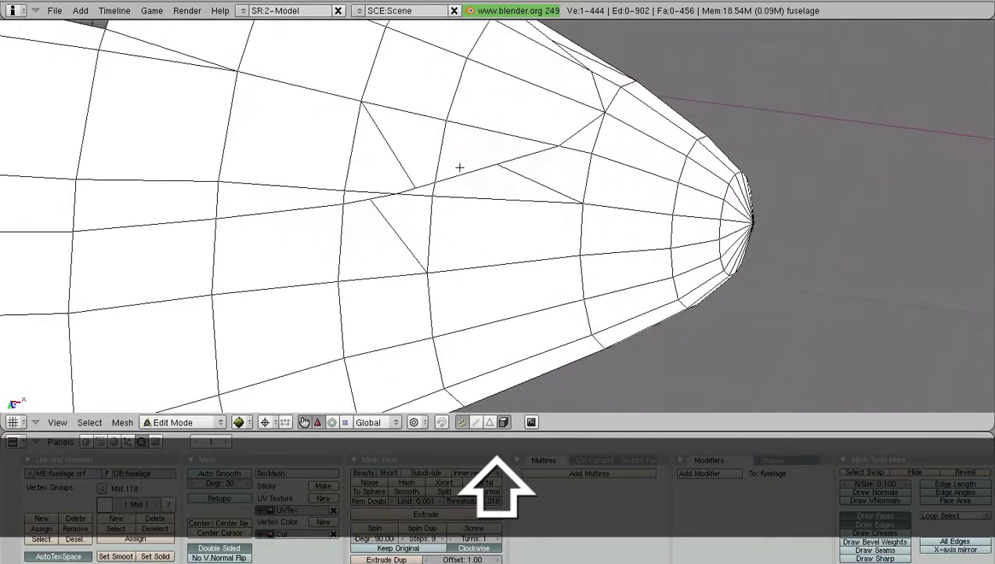
{"action": "key", "text": "w"}
{"action": "left_click", "coordinate": [381, 190]}
{"action": "left_click", "coordinate": [382, 191]}
Step: Merge the next stray cut vertex toward the nose tip into the cut vertex on the lengthwise edge ahead of it
{"action": "right_click", "coordinate": [496, 156]}
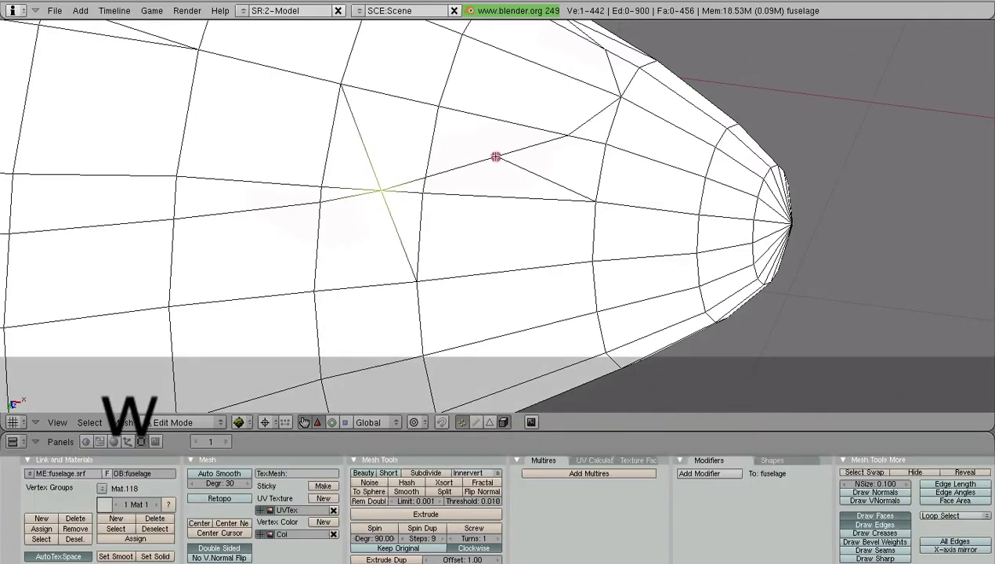
{"action": "right_click", "coordinate": [565, 136], "text": "shift"}
{"action": "key", "text": "w"}
{"action": "left_click", "coordinate": [565, 137]}
{"action": "left_click", "coordinate": [566, 137]}
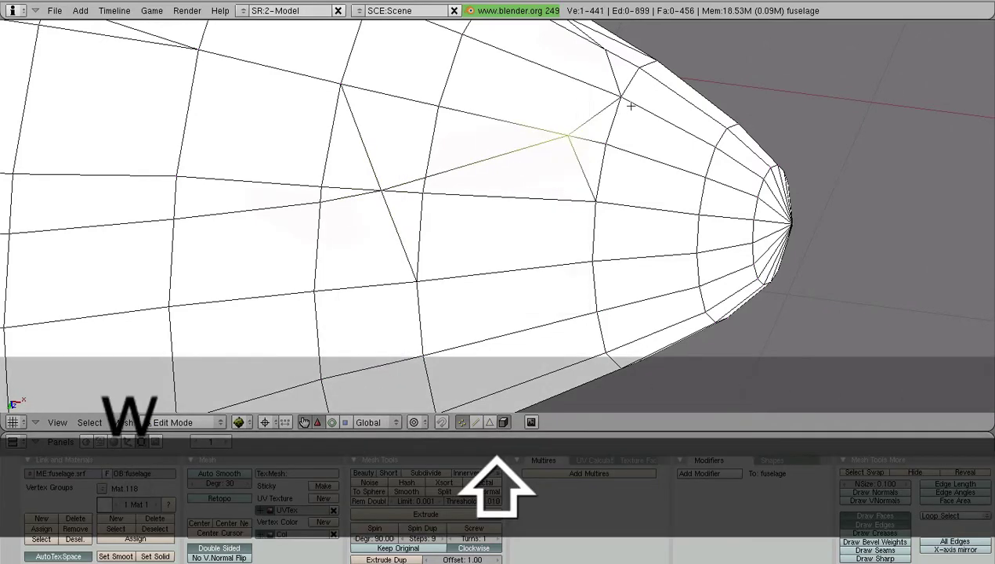
Step: Merge the corresponding stray cut vertex near the nose tip on the opposite side At Last onto its neighbouring lengthwise-edge vertex
{"action": "scroll", "coordinate": [782, 235], "scroll_direction": "down", "scroll_amount": 4}
{"action": "middle_click_drag", "start_coordinate": [782, 235], "coordinate": [607, 317]}
{"action": "middle_click_drag", "start_coordinate": [505, 184], "coordinate": [826, 260], "text": "shift"}
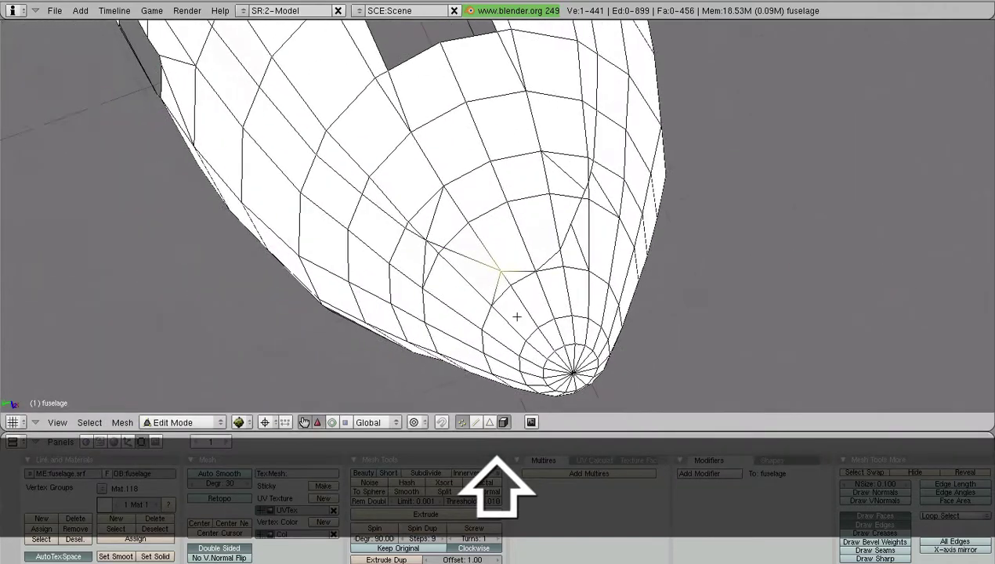
{"action": "scroll", "coordinate": [539, 281], "scroll_direction": "up", "scroll_amount": 1}
{"action": "right_click", "coordinate": [582, 255], "text": "shift"}
{"action": "key", "text": "alt+m"}
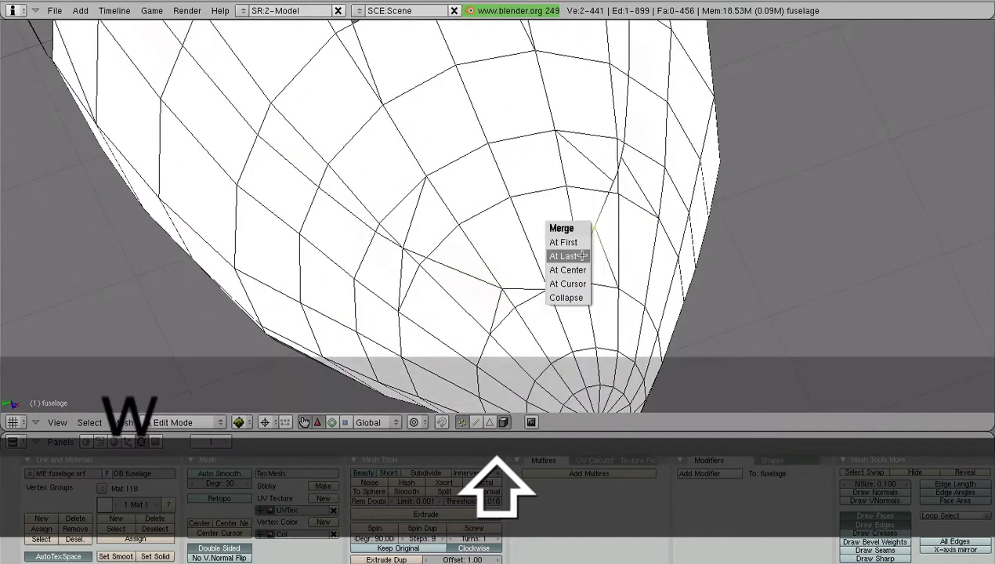
{"action": "left_click", "coordinate": [572, 240]}
Step: Merge the last two stray cut vertices on the opposite side of the nose onto the cut vertex between them, and clear the selection
{"action": "scroll", "coordinate": [626, 181], "scroll_direction": "up", "scroll_amount": 4}
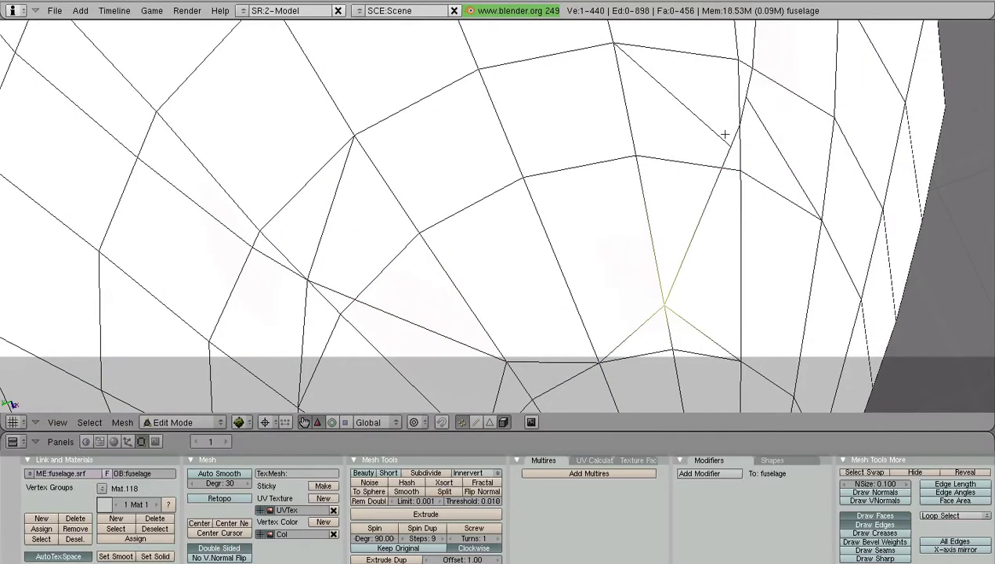
{"action": "left_click", "coordinate": [745, 101]}
{"action": "key", "text": "w"}
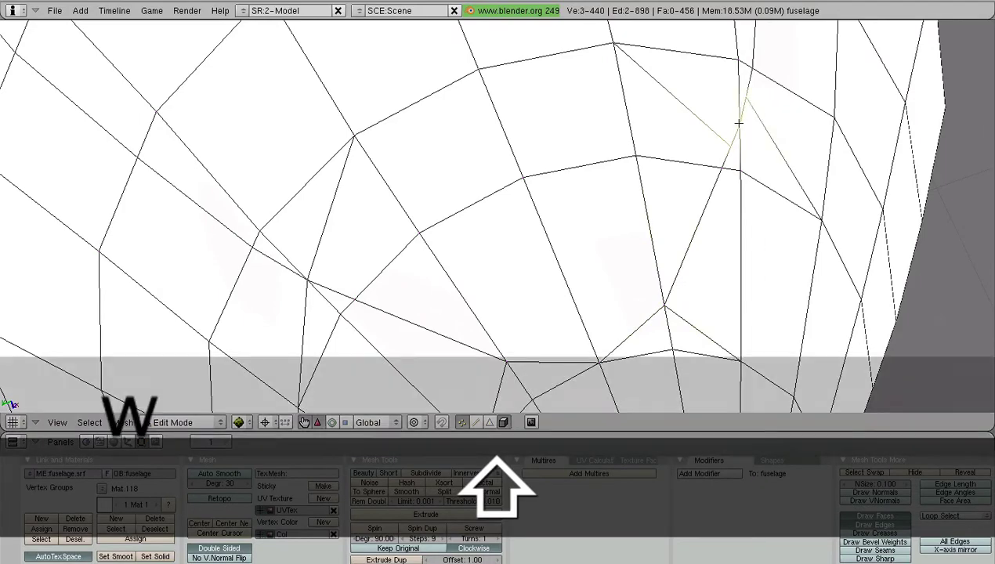
{"action": "left_click", "coordinate": [738, 123]}
{"action": "scroll", "coordinate": [766, 193], "scroll_direction": "down", "scroll_amount": 4}
{"action": "middle_click_drag", "start_coordinate": [674, 325], "coordinate": [620, 304]}
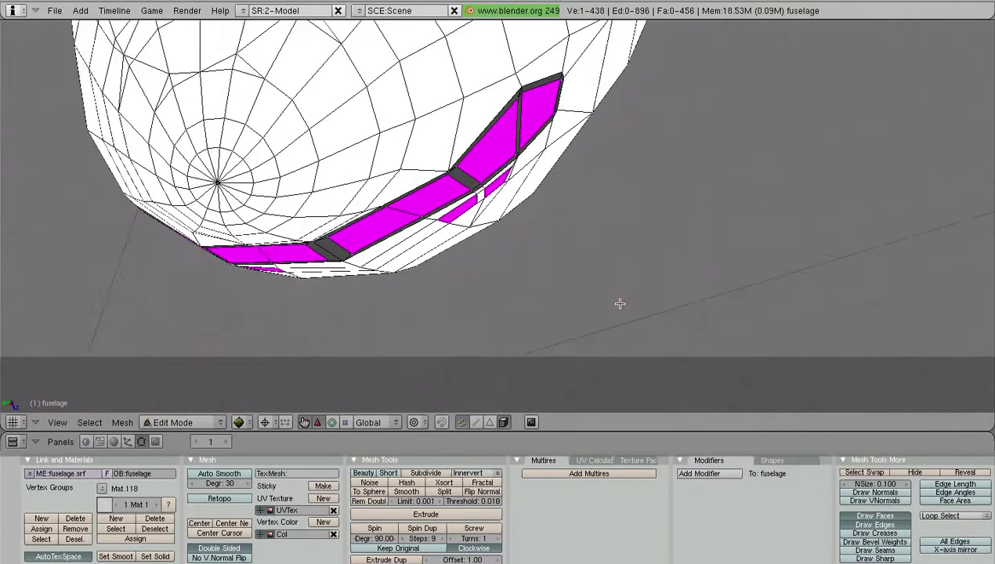
{"action": "scroll", "coordinate": [646, 275], "scroll_direction": "down", "scroll_amount": 3}
{"action": "middle_click_drag", "start_coordinate": [746, 151], "coordinate": [831, 318], "text": "shift"}
{"action": "scroll", "coordinate": [674, 260], "scroll_direction": "down", "scroll_amount": 3}
{"action": "middle_click_drag", "start_coordinate": [401, 199], "coordinate": [573, 213]}
{"action": "key", "text": "a"}
Step: Set the viewport draw type to Solid and leave Edit Mode to show the shaded fuselage
{"action": "scroll", "coordinate": [482, 159], "scroll_direction": "up", "scroll_amount": 4}
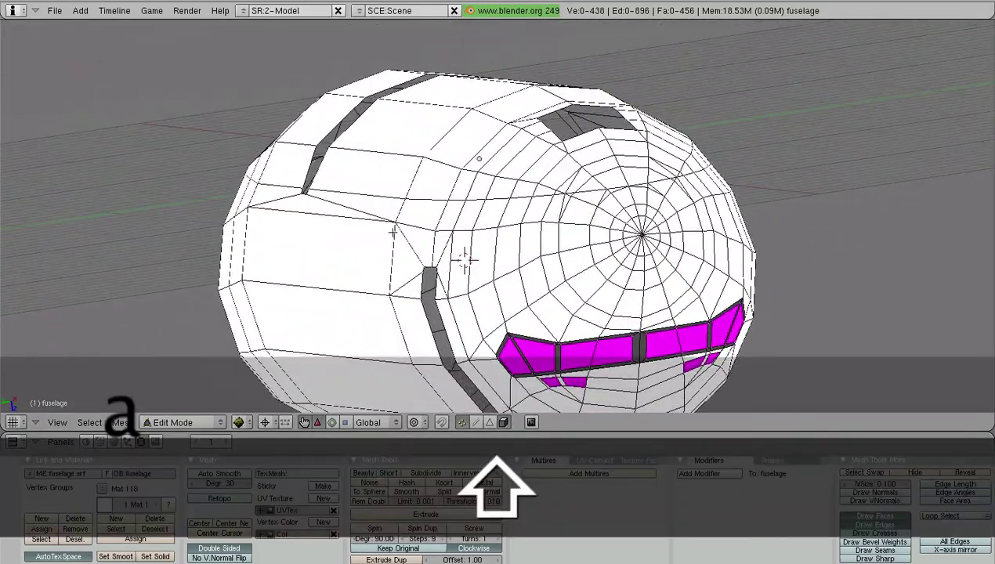
{"action": "middle_click_drag", "start_coordinate": [415, 220], "coordinate": [572, 242]}
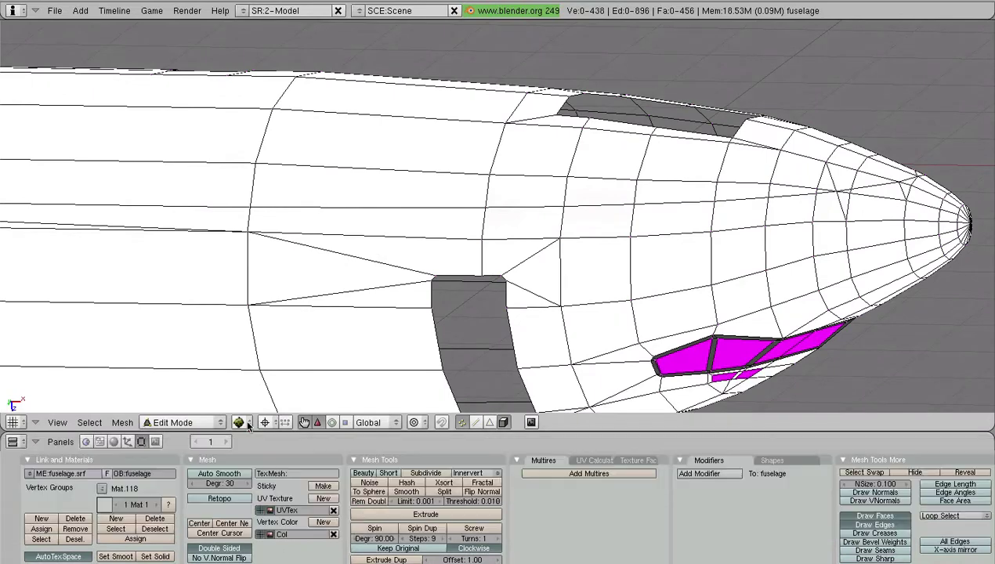
{"action": "left_click", "coordinate": [239, 422]}
{"action": "left_click", "coordinate": [258, 381]}
{"action": "scroll", "coordinate": [510, 251], "scroll_direction": "down", "scroll_amount": 3}
{"action": "key", "text": "Tab"}
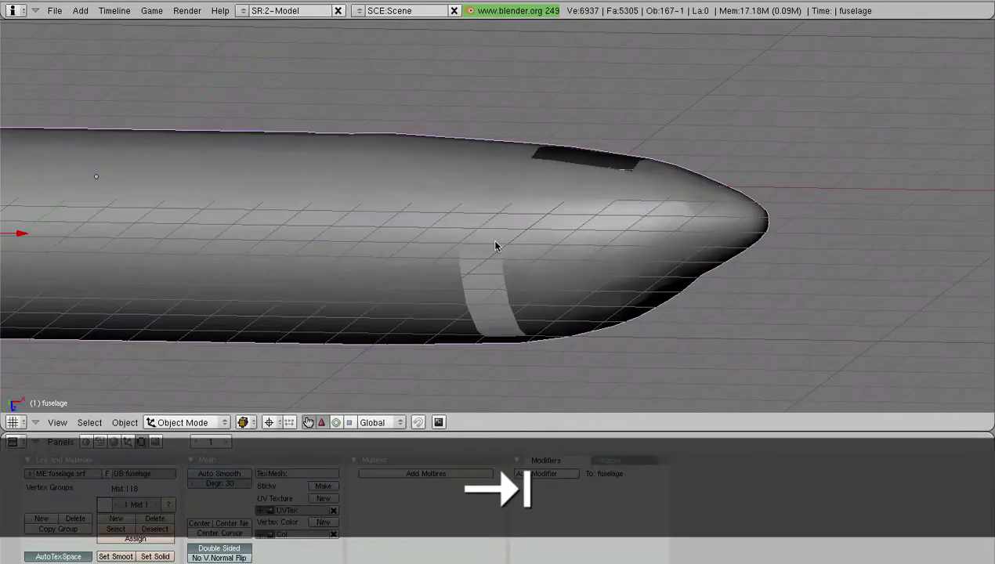
Step: Examine the solid-shaded underside of the tail for shading artifacts along the cut line
{"action": "middle_click_drag", "start_coordinate": [350, 190], "coordinate": [959, 193], "text": "shift"}
{"action": "middle_click_drag", "start_coordinate": [395, 105], "coordinate": [533, 345]}
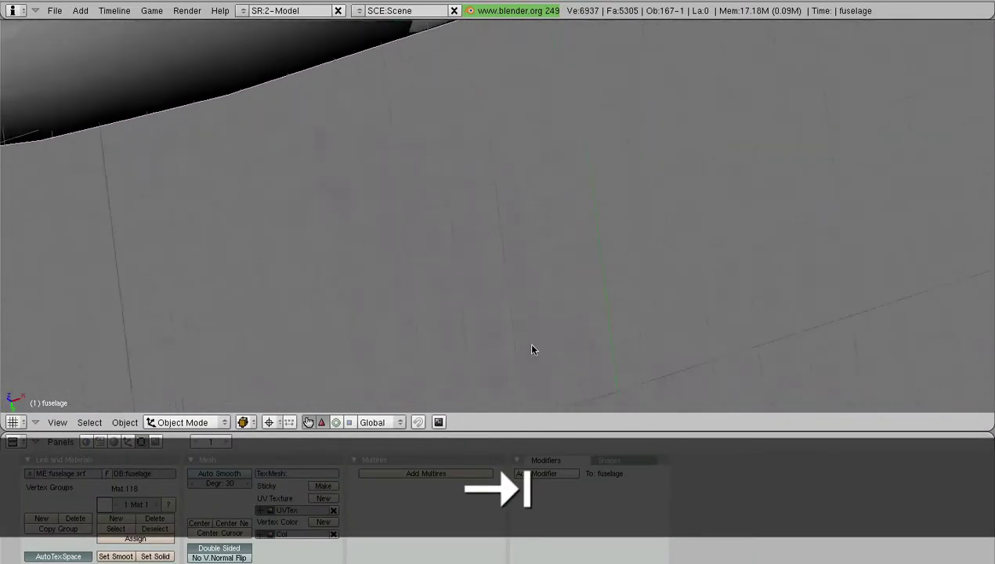
{"action": "scroll", "coordinate": [533, 344], "scroll_direction": "down", "scroll_amount": 3}
{"action": "middle_click_drag", "start_coordinate": [631, 148], "coordinate": [791, 216], "text": "shift"}
{"action": "scroll", "coordinate": [226, 188], "scroll_direction": "up", "scroll_amount": 3}
{"action": "middle_click_drag", "start_coordinate": [243, 169], "coordinate": [527, 177]}
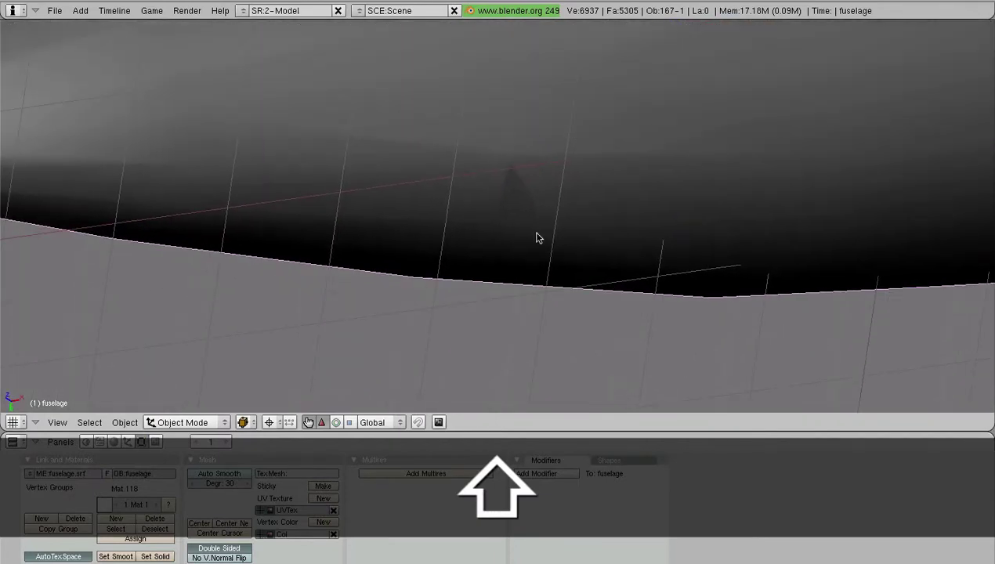
{"action": "middle_click_drag", "start_coordinate": [463, 209], "coordinate": [494, 157], "text": "shift"}
{"action": "scroll", "coordinate": [494, 157], "scroll_direction": "up", "scroll_amount": 2}
Step: In Edit Mode, merge the stray cut vertex under the tail onto the neighbouring centreline vertex and clear the selection
{"action": "key", "text": "Tab"}
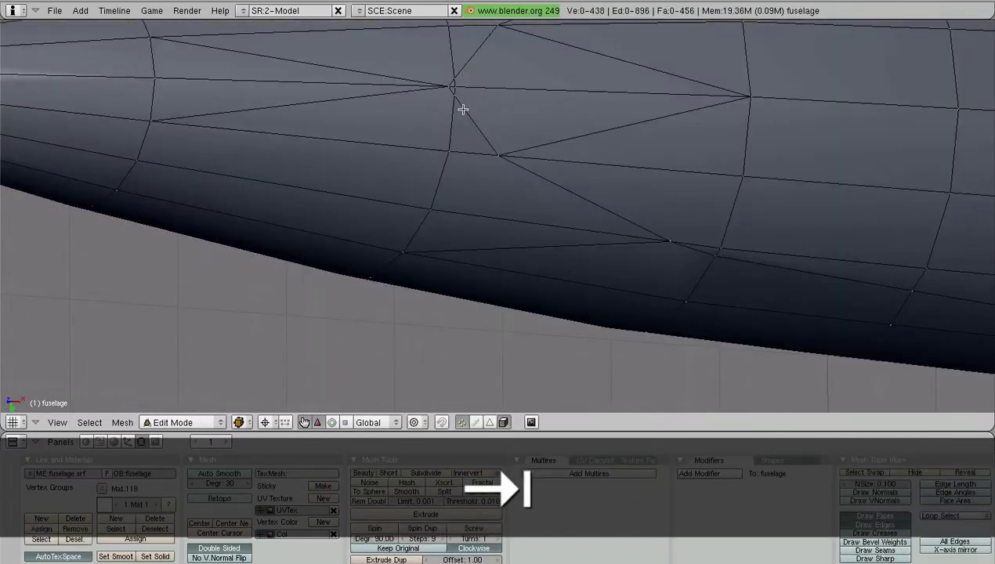
{"action": "middle_click_drag", "start_coordinate": [474, 93], "coordinate": [551, 191], "text": "shift"}
{"action": "scroll", "coordinate": [550, 188], "scroll_direction": "up", "scroll_amount": 3}
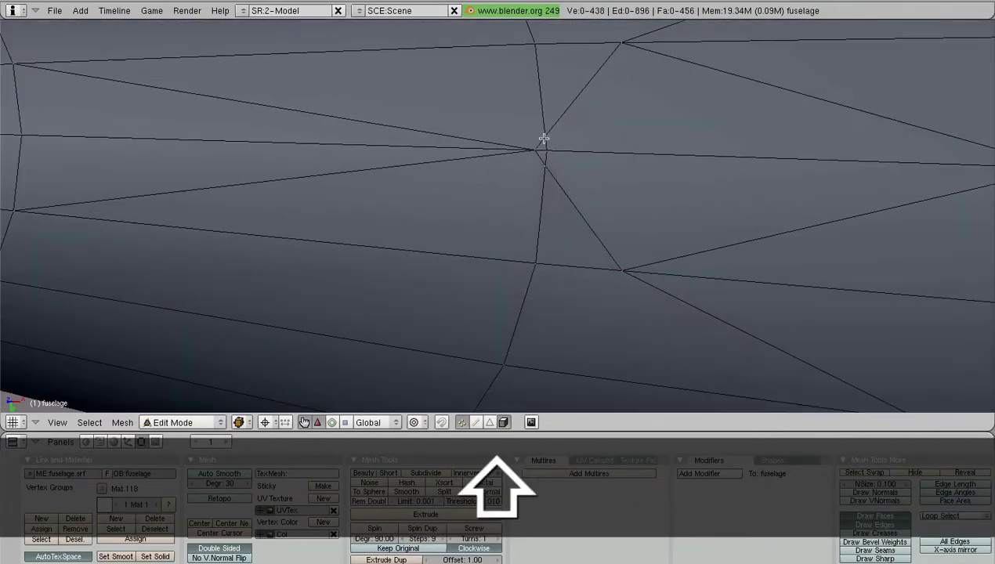
{"action": "right_click", "coordinate": [548, 146], "text": "shift"}
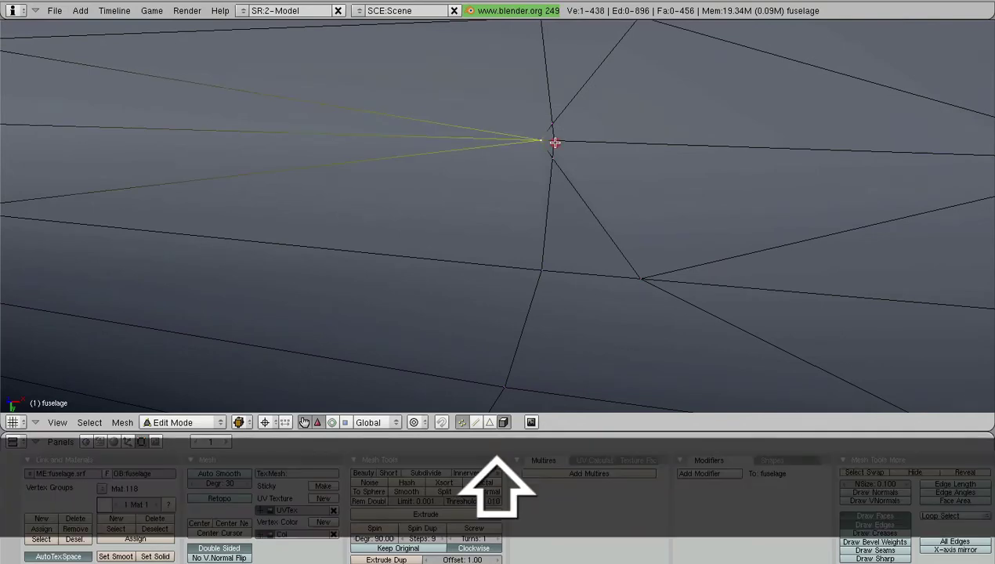
{"action": "key", "text": "w"}
{"action": "left_click", "coordinate": [553, 146]}
{"action": "key", "text": "a"}
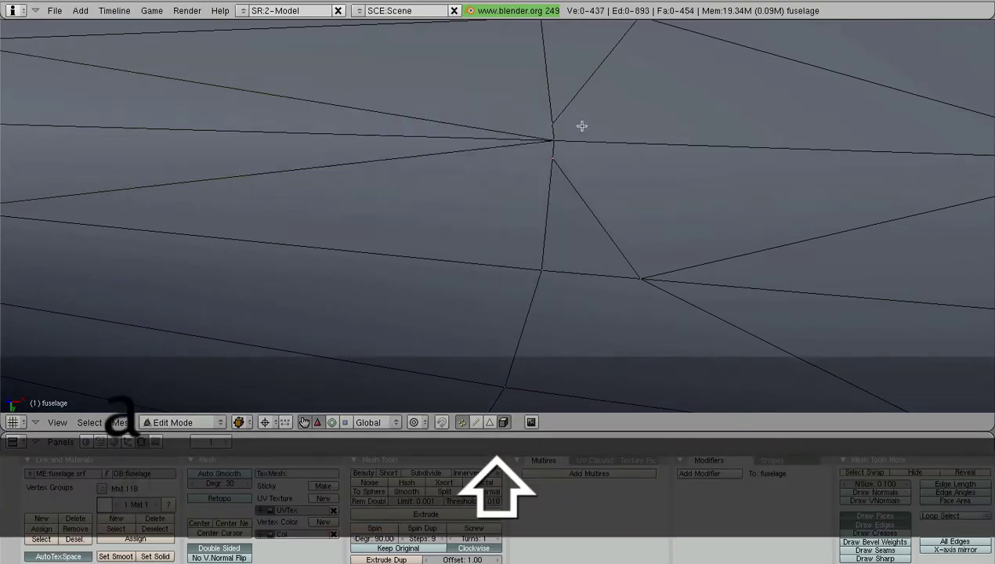
Step: Merge the two remaining stray vertices on either side of the tail's underside centreline At Last onto the centre vertex, and clear the selection
{"action": "right_click", "coordinate": [549, 124]}
{"action": "right_click", "coordinate": [553, 155], "text": "shift"}
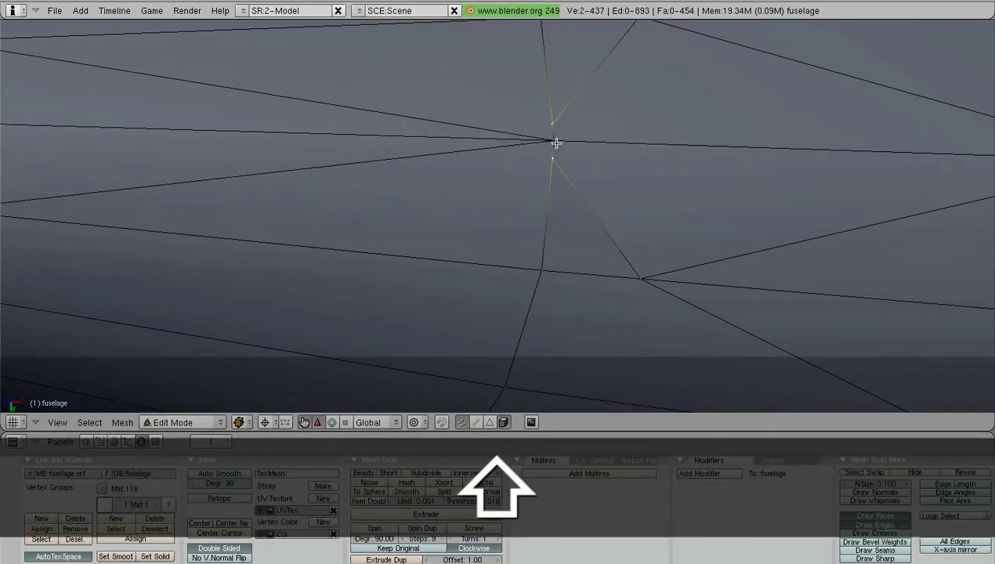
{"action": "right_click", "coordinate": [555, 142], "text": "shift"}
{"action": "key", "text": "w"}
{"action": "left_click", "coordinate": [556, 144]}
{"action": "scroll", "coordinate": [640, 161], "scroll_direction": "down", "scroll_amount": 2}
{"action": "scroll", "coordinate": [640, 161], "scroll_direction": "down", "scroll_amount": 1}
{"action": "key", "text": "a"}
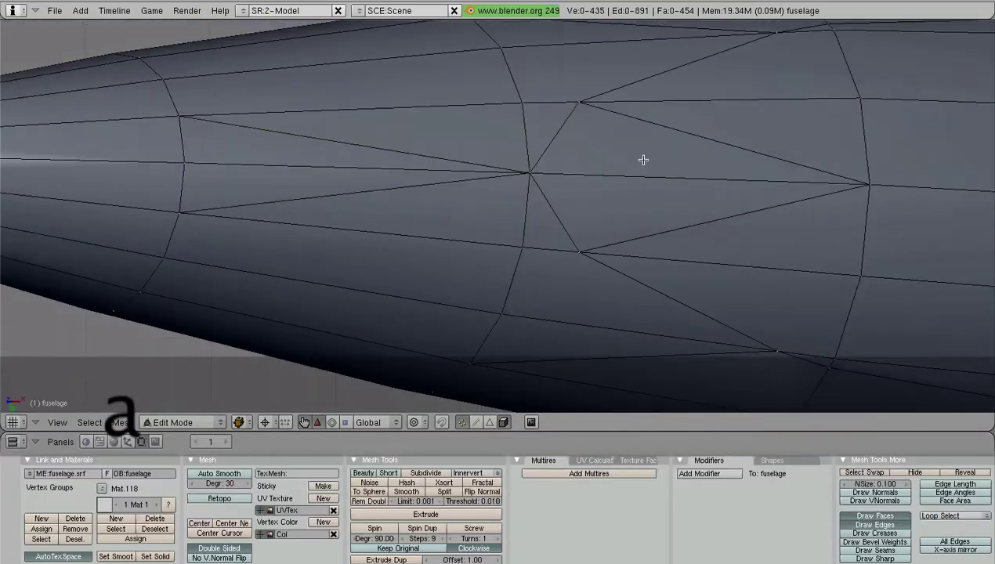
Step: Set the viewport draw type to Textured and examine the cut line along the fuselage's lower edge in front view
{"action": "key", "text": "KP_1"}
{"action": "scroll", "coordinate": [642, 162], "scroll_direction": "down", "scroll_amount": 5}
{"action": "middle_click_drag", "start_coordinate": [633, 194], "coordinate": [558, 39], "text": "shift"}
{"action": "scroll", "coordinate": [471, 244], "scroll_direction": "up", "scroll_amount": 5}
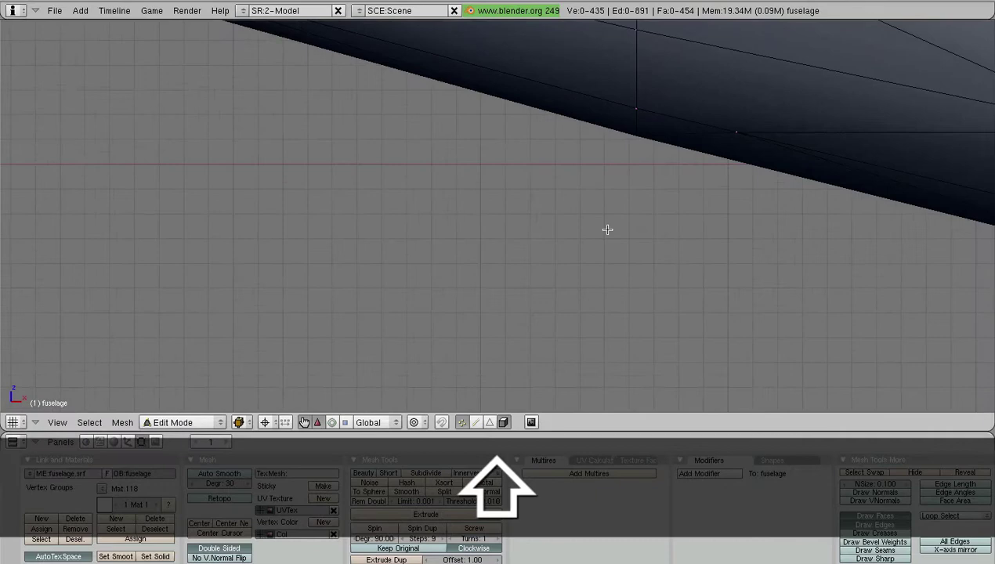
{"action": "left_click", "coordinate": [238, 422]}
{"action": "left_click", "coordinate": [262, 350]}
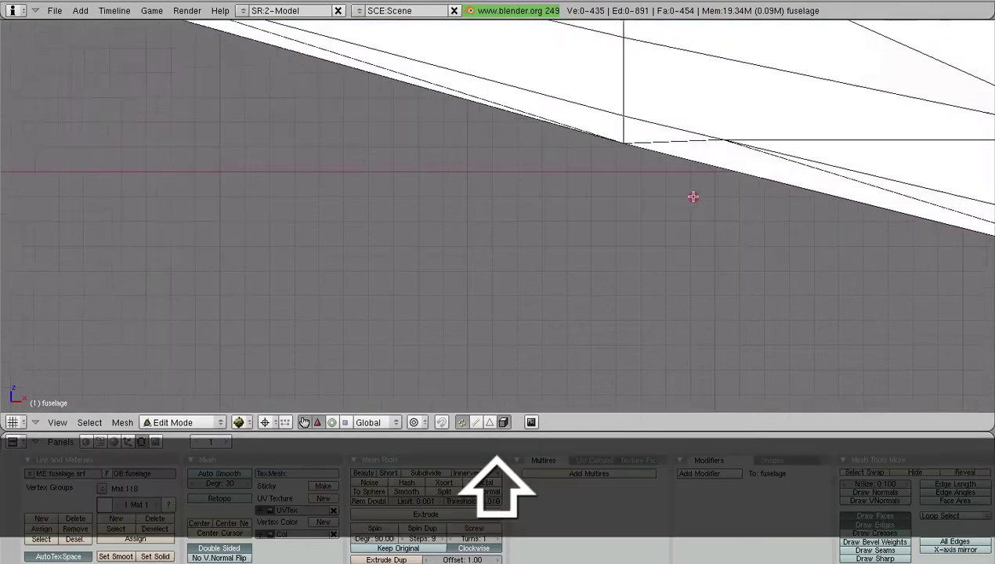
{"action": "middle_click_drag", "start_coordinate": [693, 197], "coordinate": [616, 235], "text": "shift"}
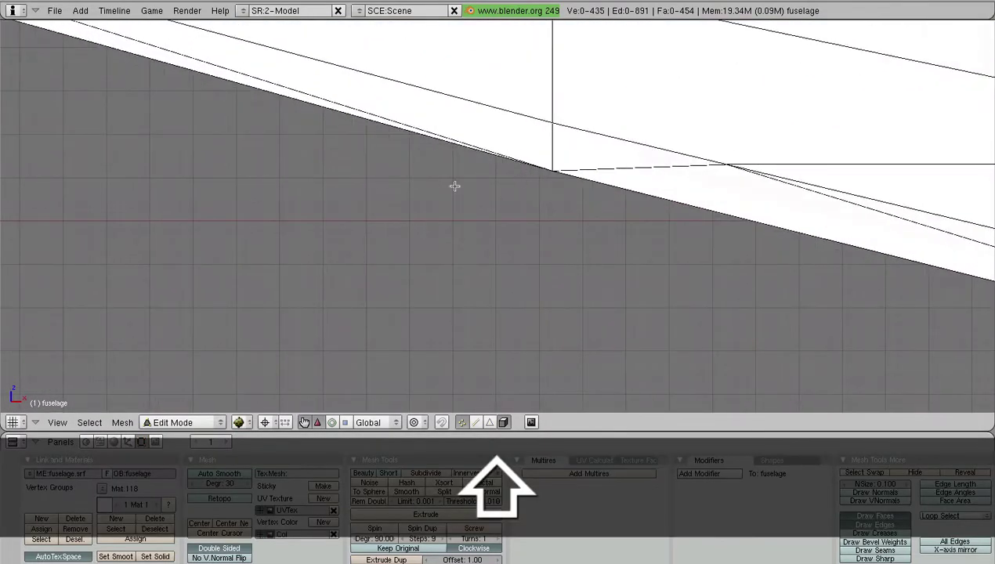
{"action": "scroll", "coordinate": [613, 244], "scroll_direction": "down", "scroll_amount": 10}
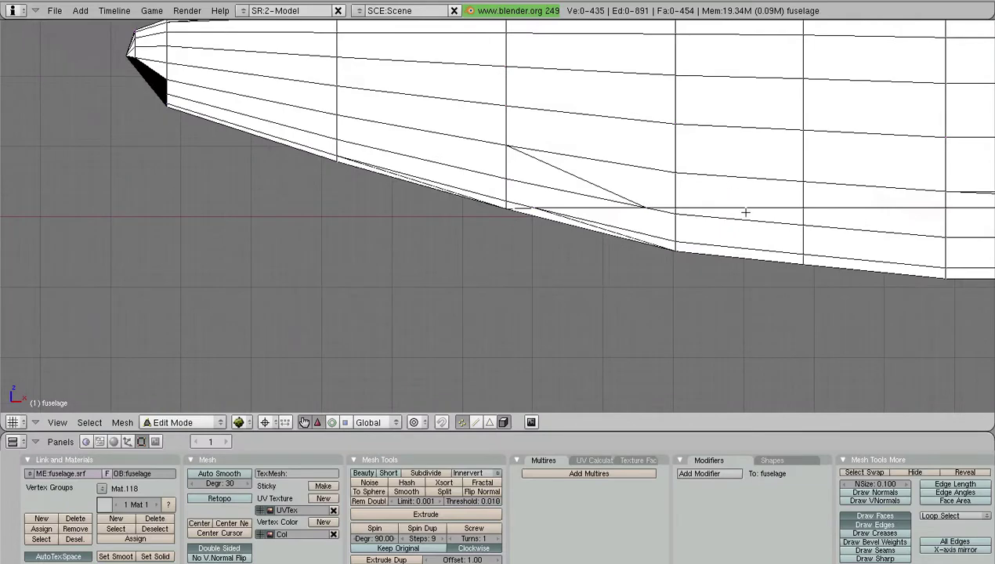
{"action": "middle_click_drag", "start_coordinate": [745, 211], "coordinate": [560, 214], "text": "shift"}
{"action": "scroll", "coordinate": [526, 210], "scroll_direction": "down", "scroll_amount": 3}
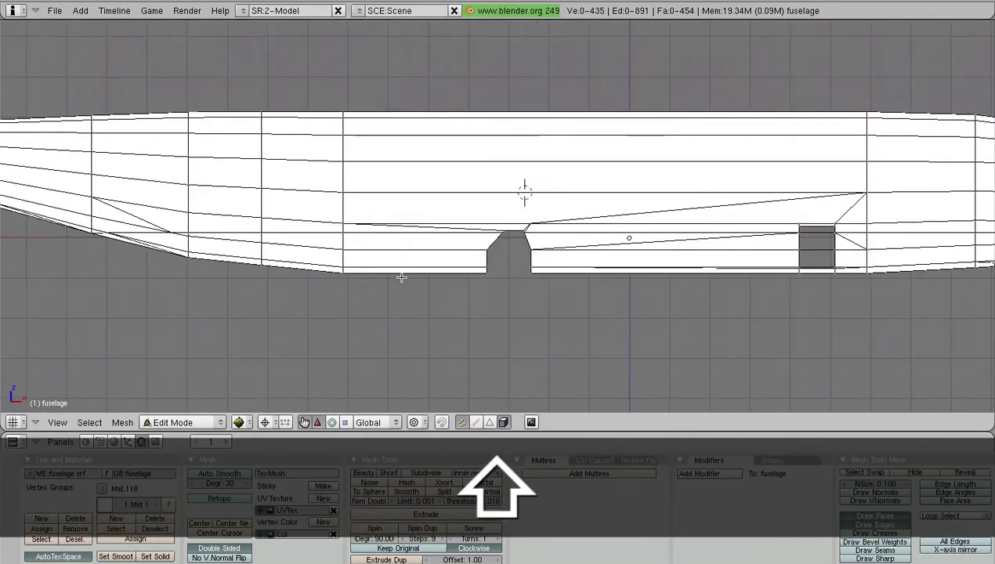
Step: Switch the fuselage to Vertex Paint mode and show its underside
{"action": "left_click", "coordinate": [185, 420]}
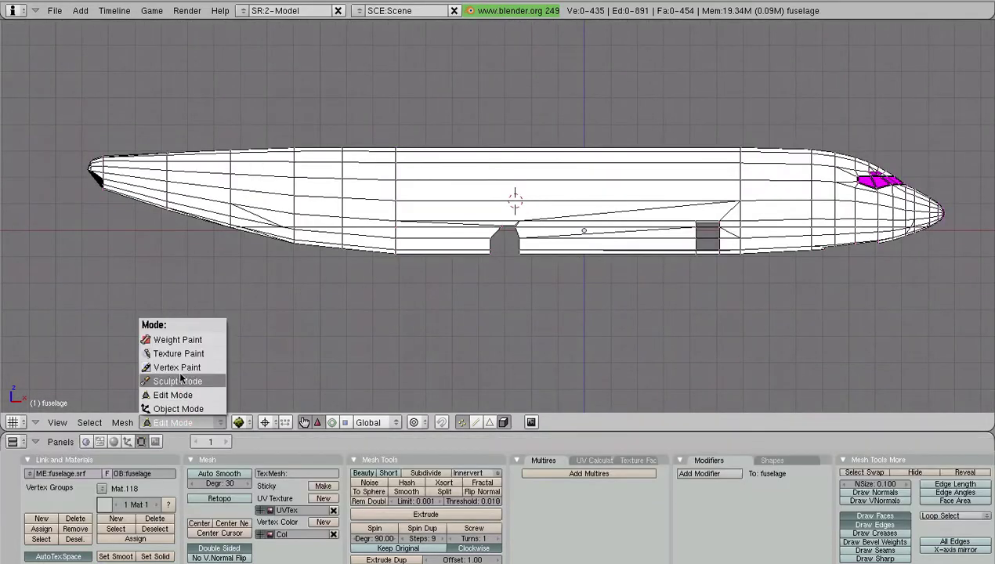
{"action": "left_click", "coordinate": [177, 353]}
{"action": "left_click", "coordinate": [177, 422]}
{"action": "left_click", "coordinate": [179, 367]}
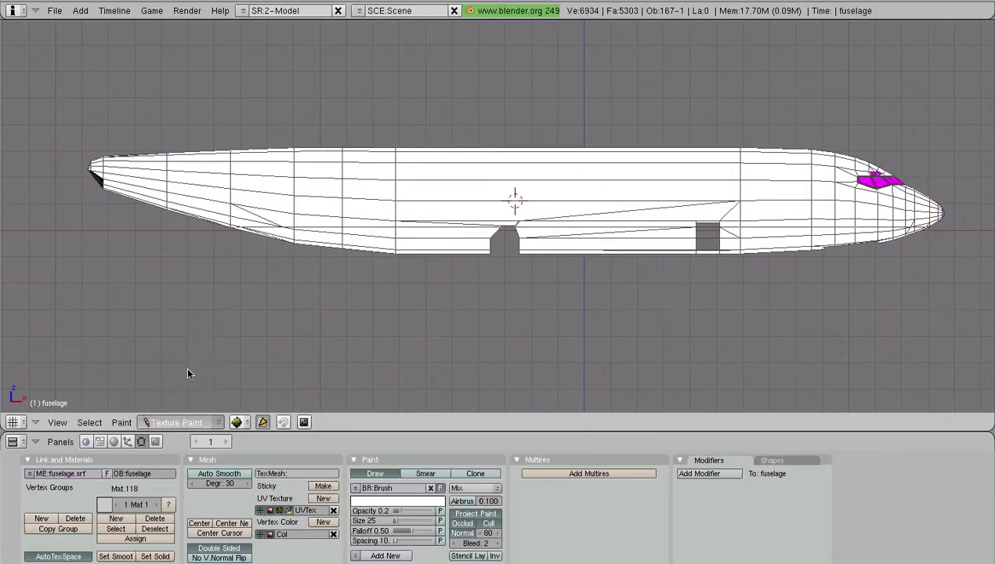
{"action": "mouse_move", "coordinate": [540, 306]}
{"action": "middle_mouse_down"}
{"action": "mouse_move", "coordinate": [587, 161]}
{"action": "mouse_move", "coordinate": [740, 162]}
{"action": "mouse_move", "coordinate": [762, 134]}
{"action": "mouse_move", "coordinate": [764, 61]}
{"action": "mouse_move", "coordinate": [530, 228]}
{"action": "mouse_move", "coordinate": [475, 306]}
{"action": "mouse_move", "coordinate": [396, 306]}
{"action": "mouse_move", "coordinate": [485, 227]}
{"action": "mouse_move", "coordinate": [527, 232]}
{"action": "mouse_move", "coordinate": [502, 282]}
{"action": "mouse_move", "coordinate": [553, 279]}
{"action": "mouse_move", "coordinate": [509, 223]}
{"action": "mouse_move", "coordinate": [474, 262]}
{"action": "mouse_move", "coordinate": [402, 173]}
{"action": "mouse_move", "coordinate": [646, 149]}
{"action": "mouse_move", "coordinate": [442, 170]}
{"action": "mouse_move", "coordinate": [509, 161]}
{"action": "mouse_move", "coordinate": [473, 157]}
{"action": "mouse_move", "coordinate": [540, 235]}
{"action": "mouse_move", "coordinate": [548, 221]}
{"action": "middle_mouse_up"}
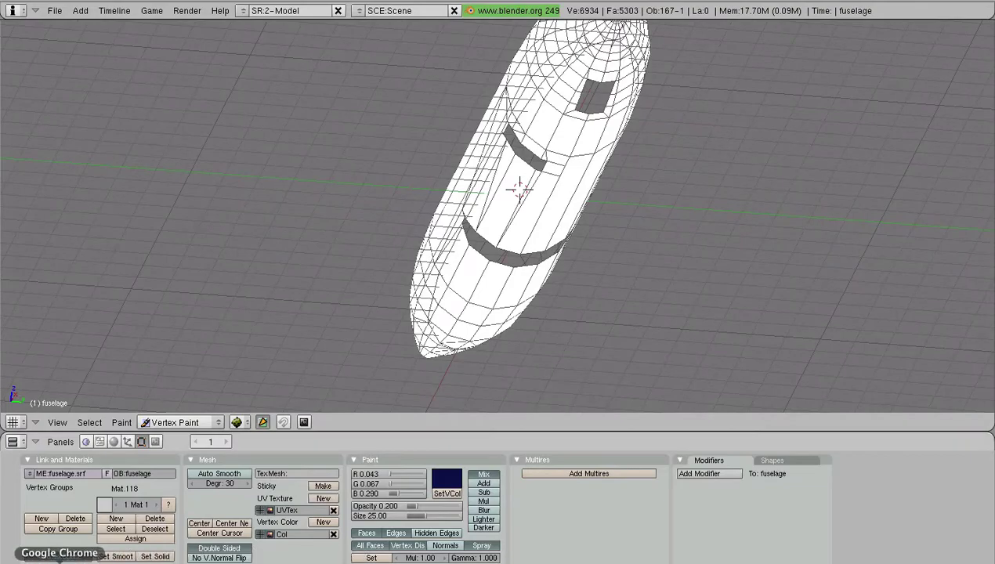
Step: Switch to the Lufthansa 737 photo in Google Chrome, sample the grey belly colour with DigitalColor Meter, and return to Blender
{"action": "left_click", "coordinate": [60, 562]}
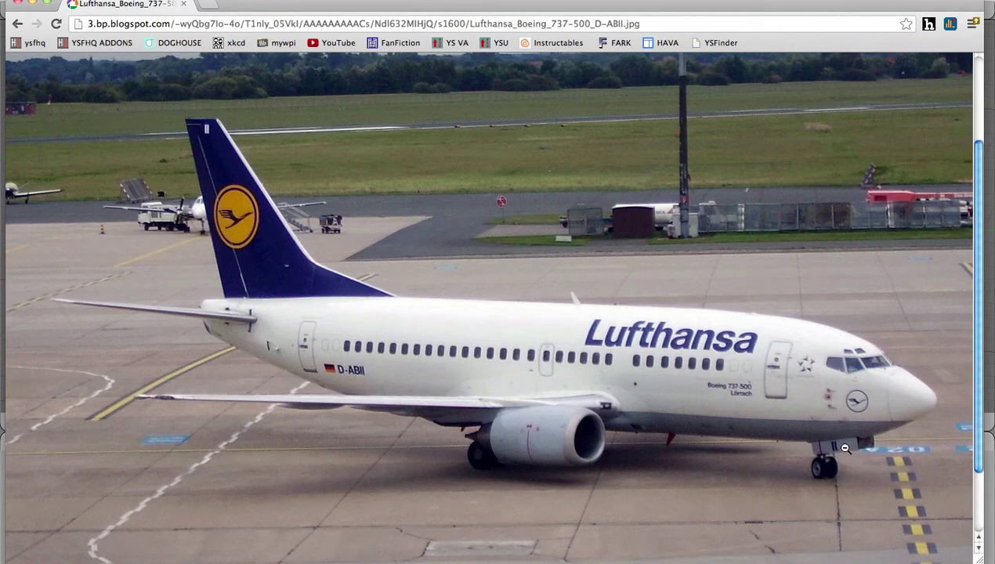
{"action": "left_click", "coordinate": [566, 563]}
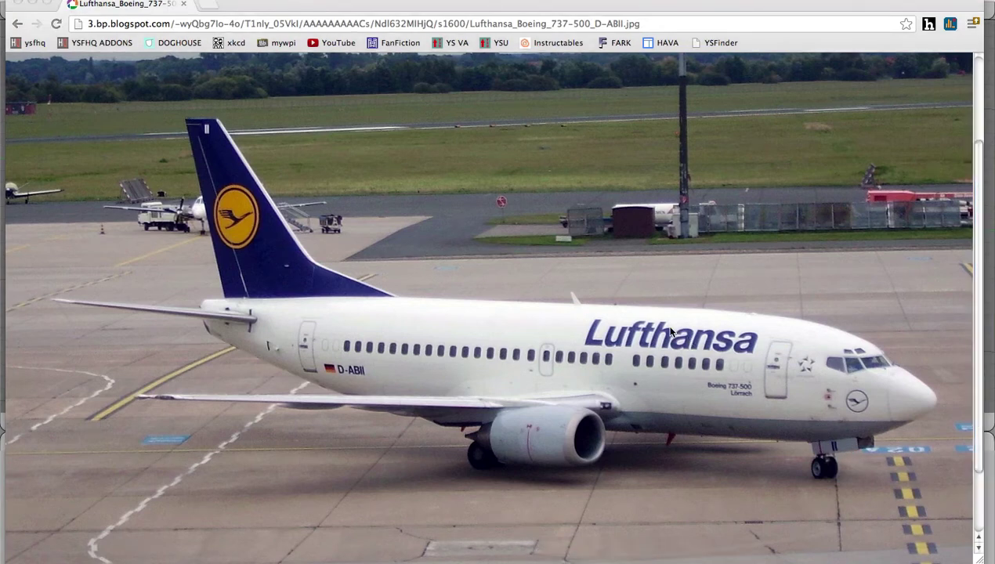
{"action": "key", "text": "super+Tab"}
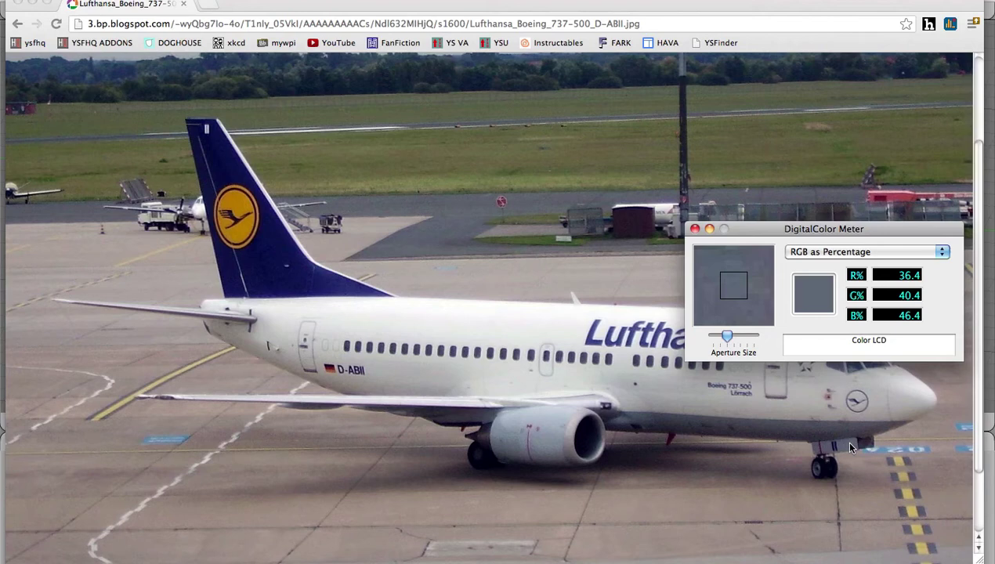
{"action": "left_click", "coordinate": [695, 228]}
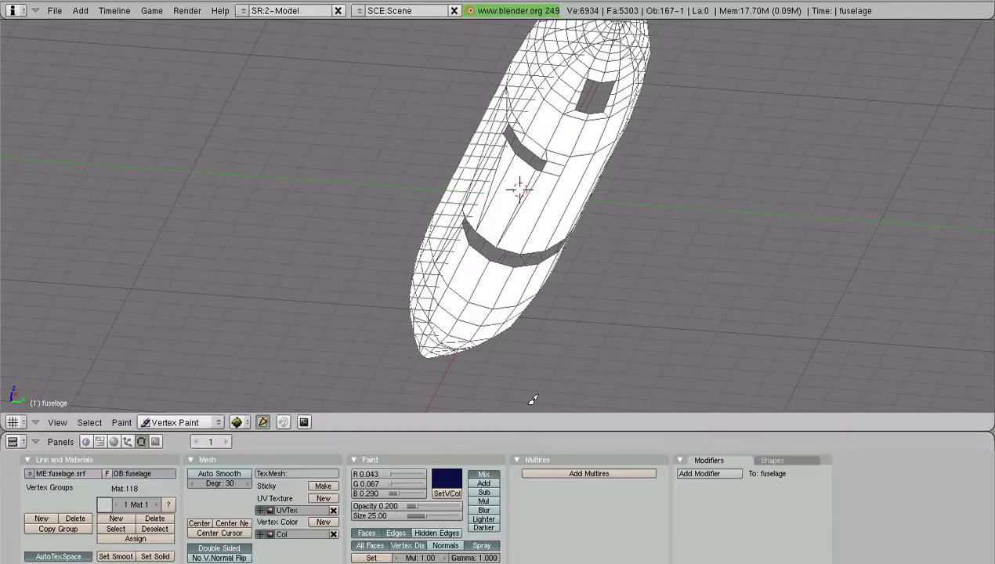
Step: Set the red component of the vertex paint colour to 0.364
{"action": "left_click", "coordinate": [451, 481]}
{"action": "left_click", "coordinate": [559, 413]}
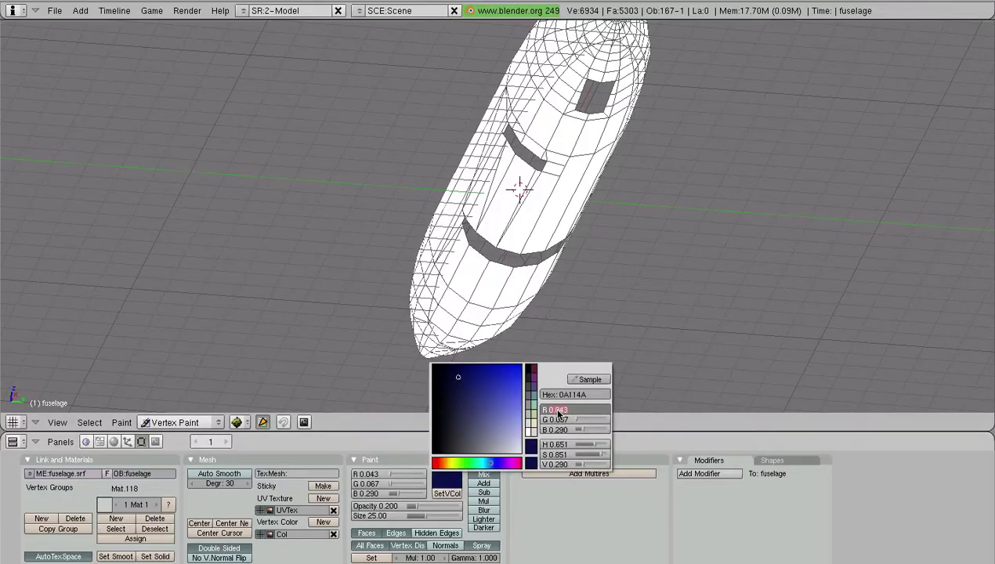
{"action": "type", "text": "364"}
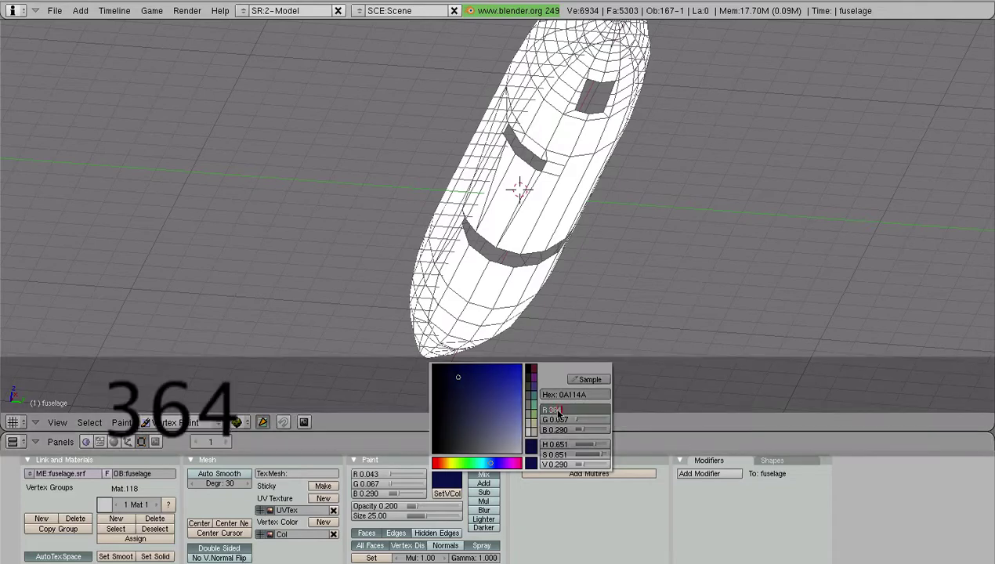
{"action": "key", "text": "BackSpace"}
{"action": "key", "text": "BackSpace"}
{"action": "key", "text": "BackSpace"}
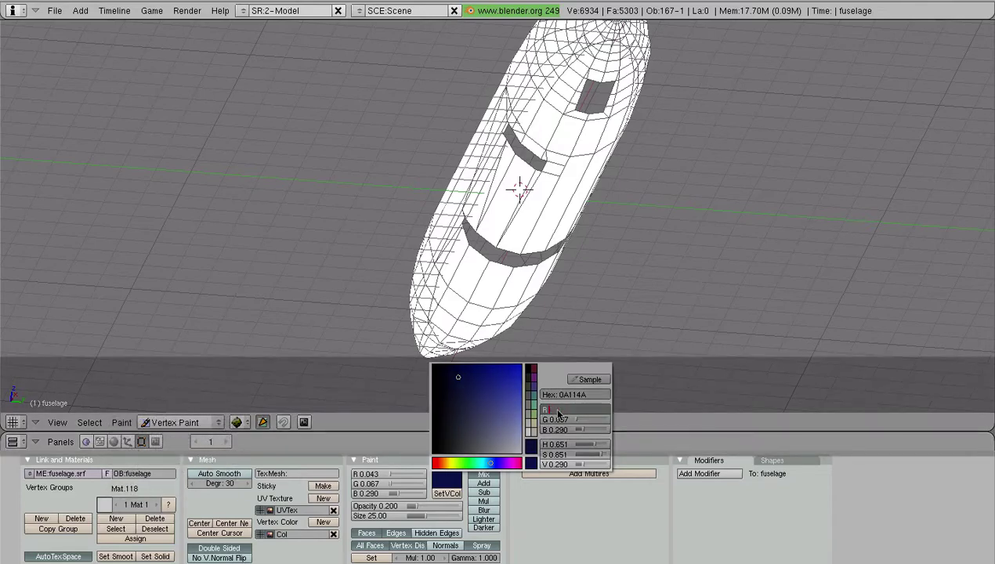
{"action": "type", "text": ".364"}
{"action": "key", "text": "Return"}
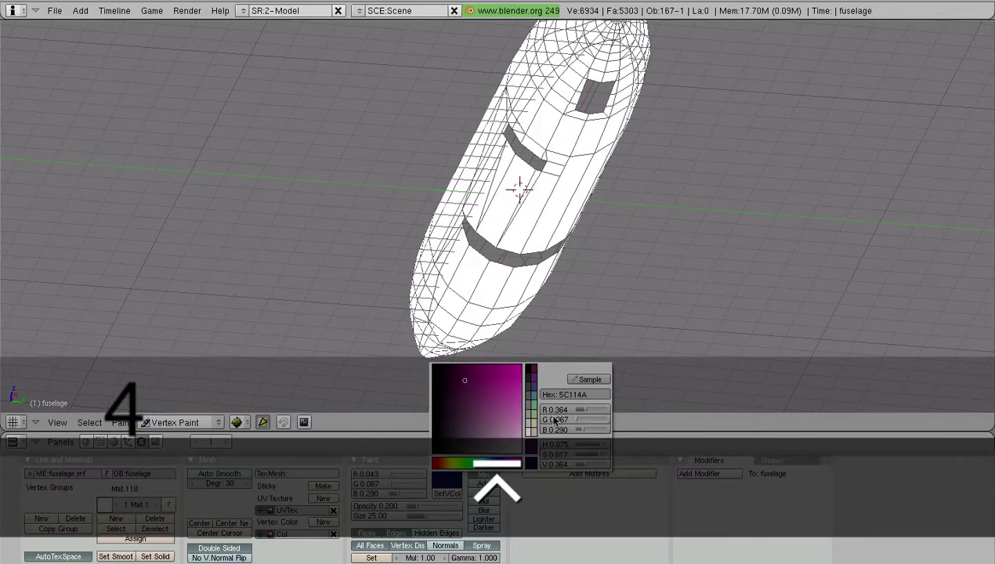
Step: Set the vertex paint colour's green component to 0.404 and blue component to 0.464, and accept the colour
{"action": "type", "text": ".40"}
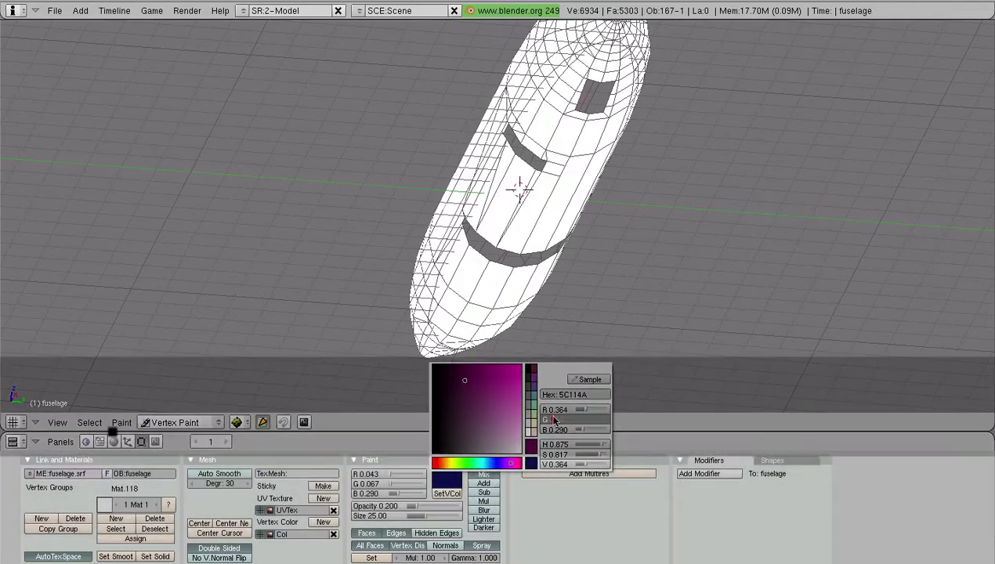
{"action": "type", "text": "4"}
{"action": "key", "text": "Return"}
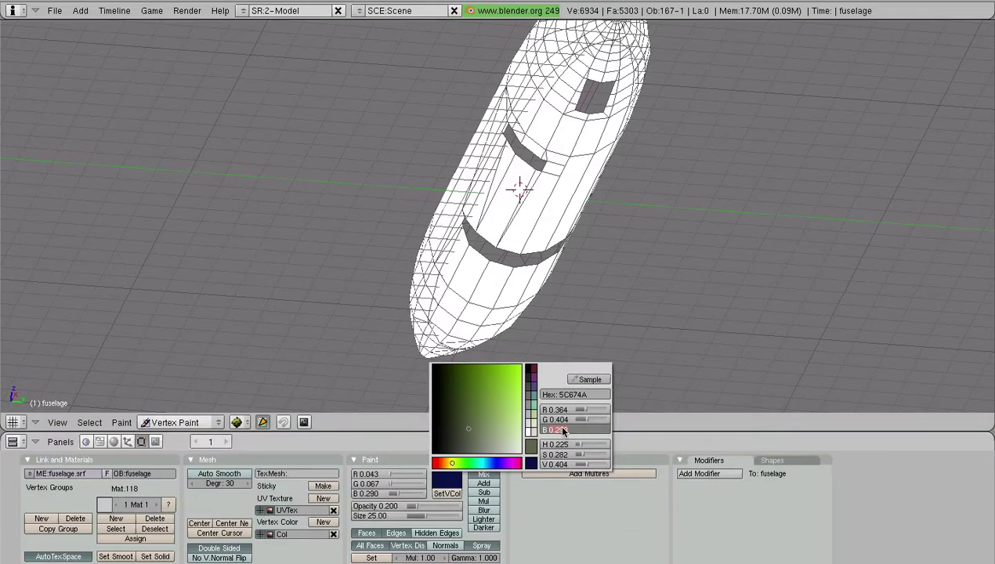
{"action": "type", "text": "46."}
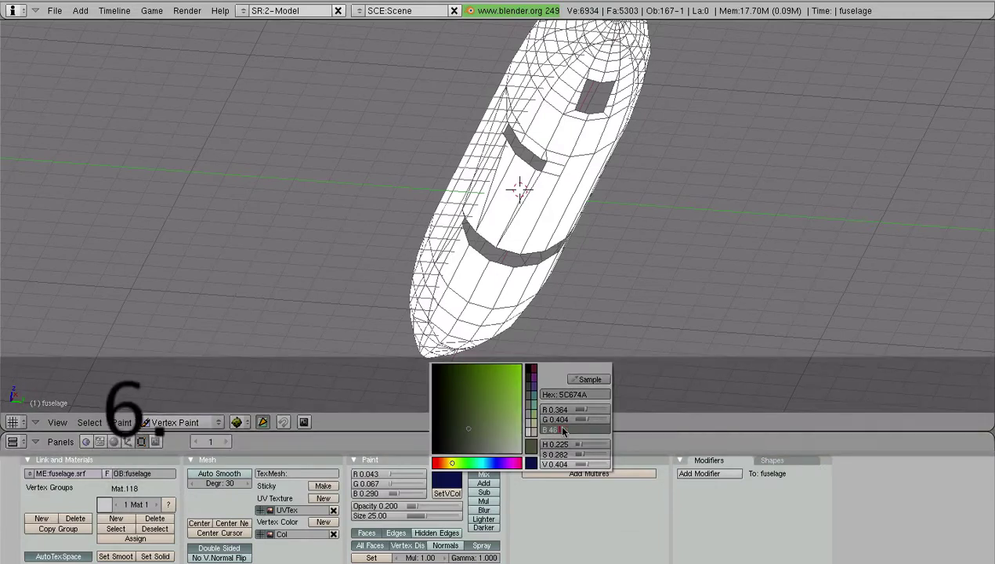
{"action": "type", "text": "4"}
{"action": "key", "text": "BackSpace"}
{"action": "key", "text": "BackSpace"}
{"action": "key", "text": "BackSpace"}
{"action": "key", "text": "BackSpace"}
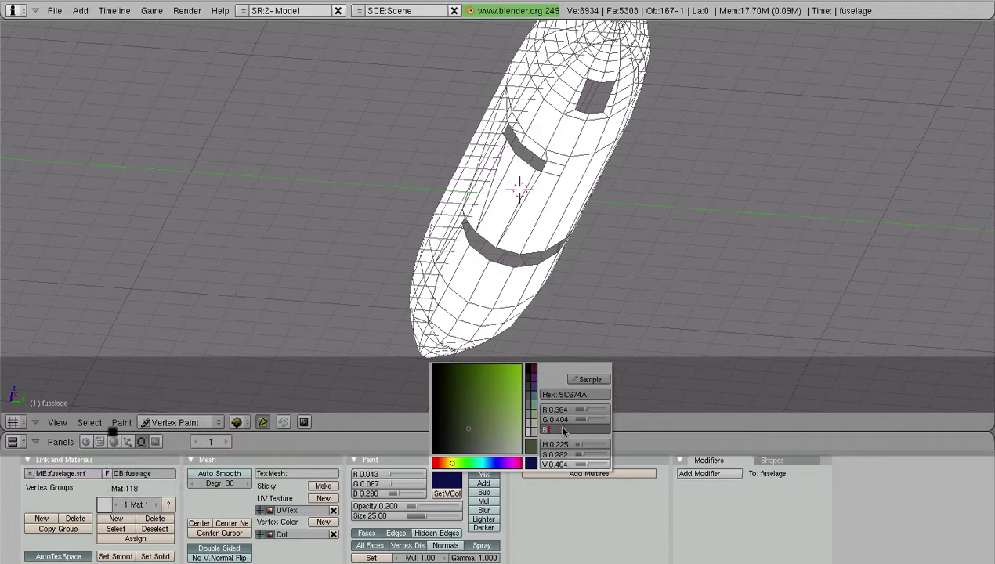
{"action": "type", "text": ".464"}
{"action": "key", "text": "Return"}
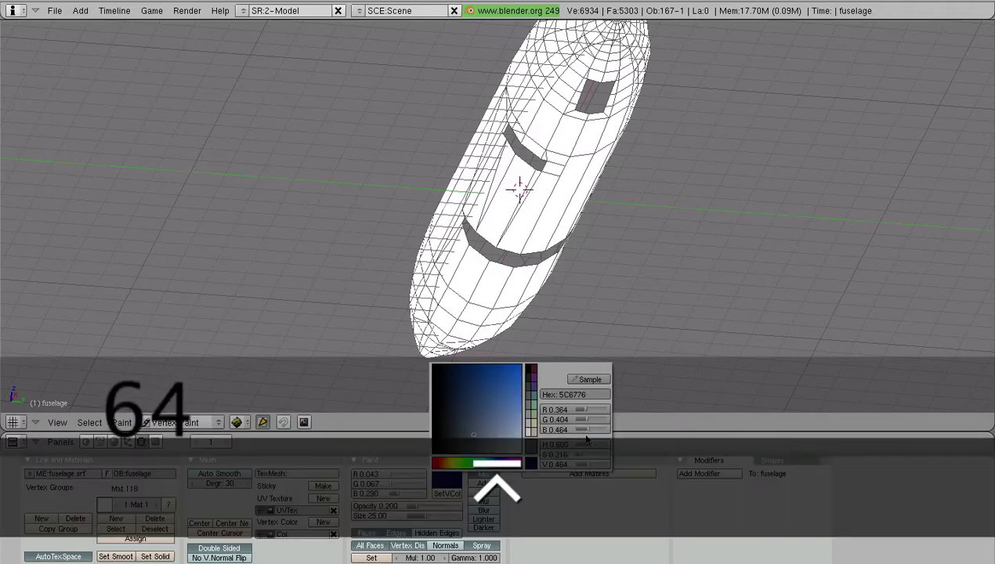
{"action": "key", "text": "Return"}
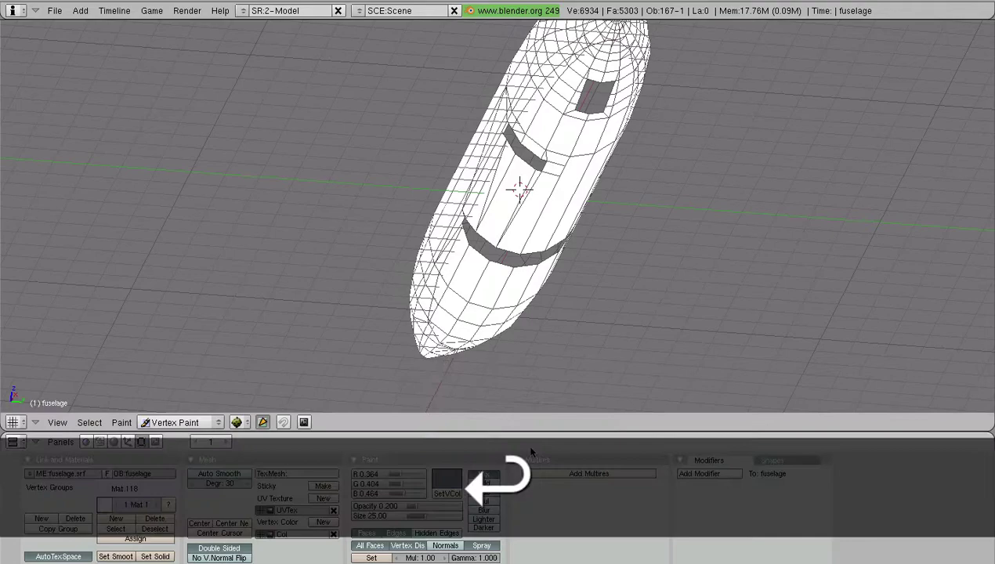
Step: Return the fuselage to Edit Mode and switch to face selection
{"action": "middle_click_drag", "start_coordinate": [586, 99], "coordinate": [602, 141]}
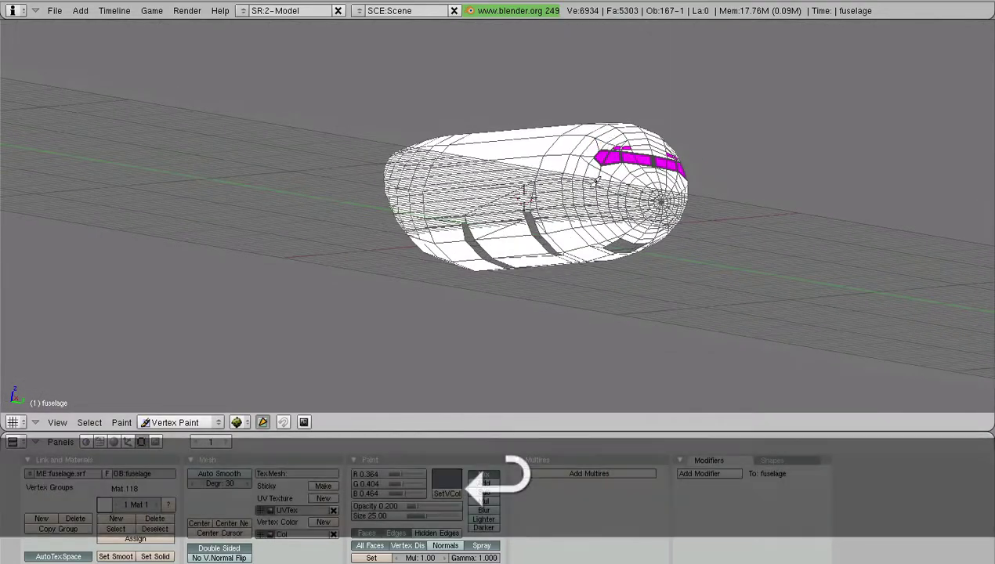
{"action": "scroll", "coordinate": [576, 212], "scroll_direction": "up", "scroll_amount": 2}
{"action": "mouse_move", "coordinate": [591, 190]}
{"action": "middle_mouse_down"}
{"action": "mouse_move", "coordinate": [533, 184]}
{"action": "mouse_move", "coordinate": [521, 206]}
{"action": "mouse_move", "coordinate": [517, 196]}
{"action": "mouse_move", "coordinate": [494, 199]}
{"action": "middle_mouse_up"}
{"action": "scroll", "coordinate": [517, 222], "scroll_direction": "up", "scroll_amount": 5}
{"action": "scroll", "coordinate": [558, 227], "scroll_direction": "down", "scroll_amount": 4}
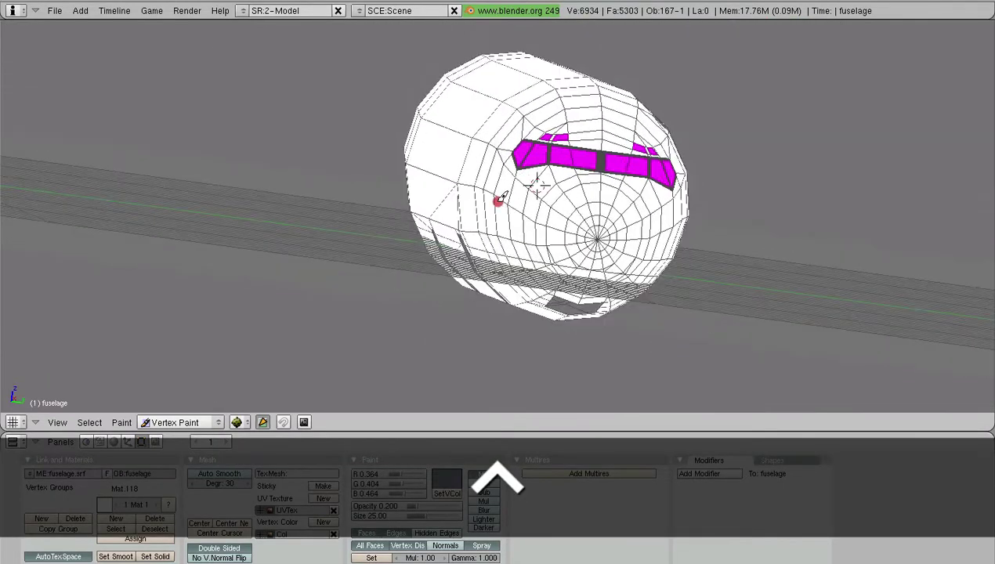
{"action": "key", "text": "Tab"}
{"action": "left_click", "coordinate": [488, 422]}
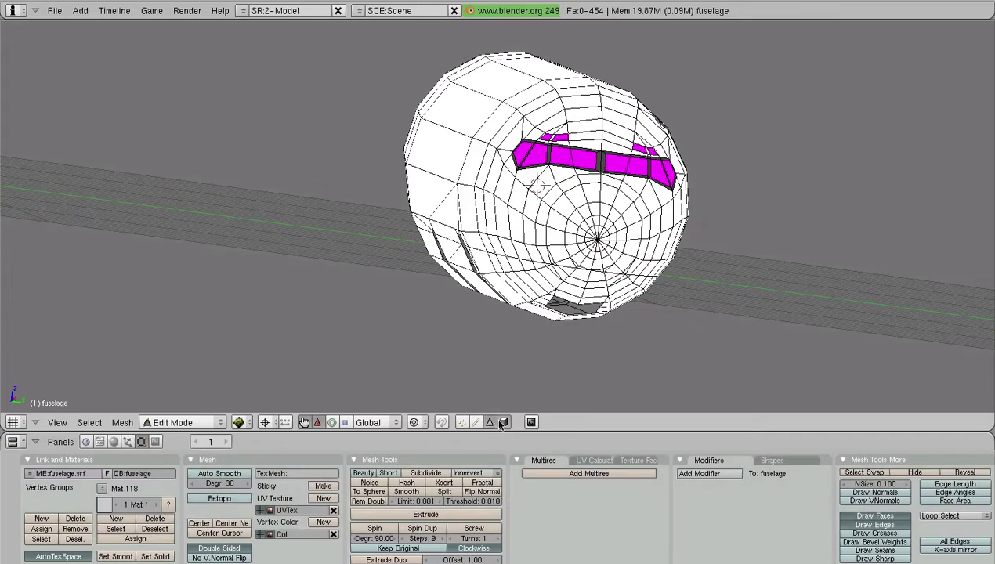
Step: Lasso-select the fuselage faces below the paint line on the underside of the nose, around the nose gear opening
{"action": "middle_click_drag", "start_coordinate": [537, 186], "coordinate": [556, 168]}
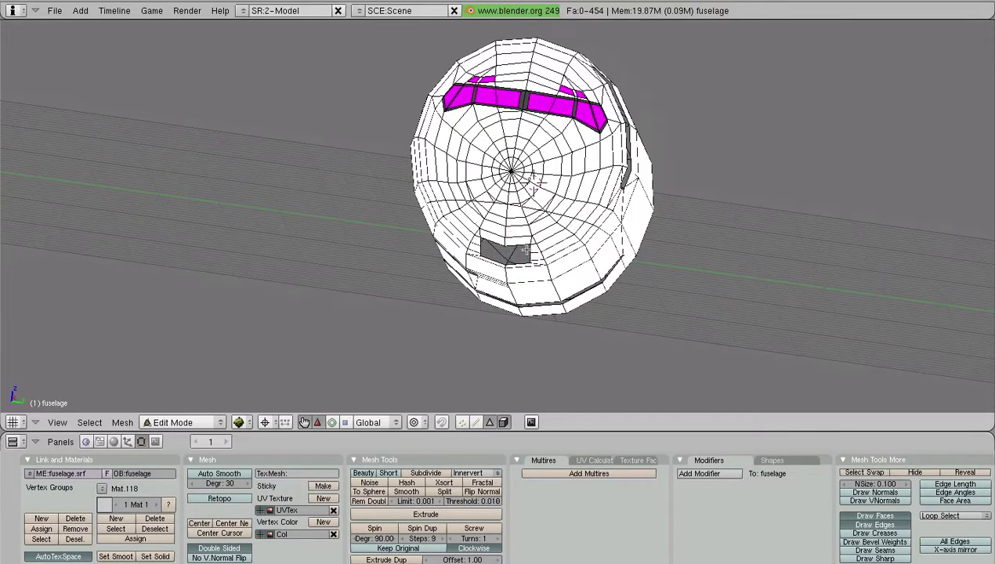
{"action": "scroll", "coordinate": [562, 161], "scroll_direction": "up", "scroll_amount": 4}
{"action": "mouse_move", "coordinate": [552, 206]}
{"action": "left_mouse_down", "text": "ctrl"}
{"action": "mouse_move", "coordinate": [409, 243]}
{"action": "mouse_move", "coordinate": [520, 339]}
{"action": "left_mouse_up", "text": "ctrl"}
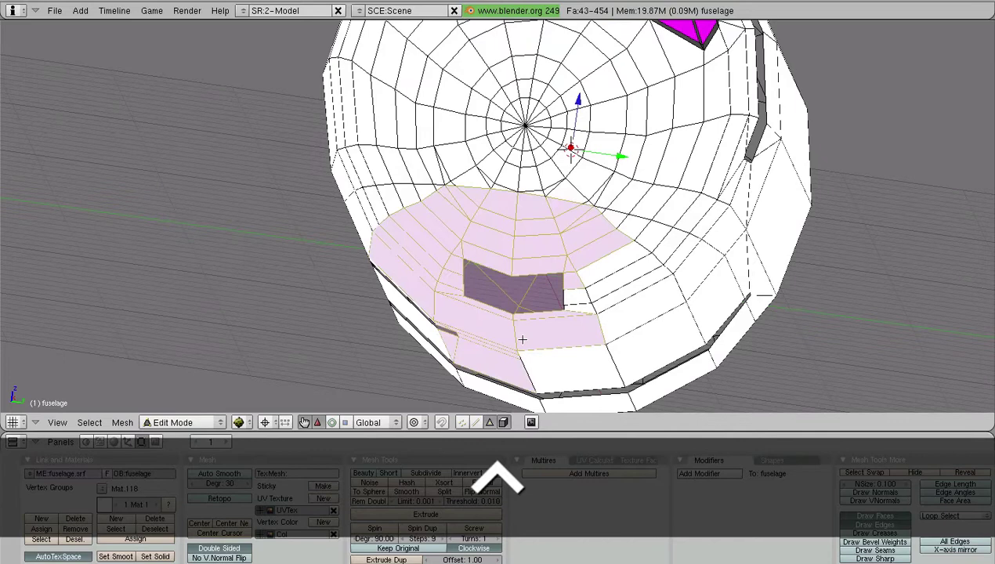
{"action": "scroll", "coordinate": [647, 276], "scroll_direction": "down", "scroll_amount": 1}
{"action": "middle_click_drag", "start_coordinate": [646, 271], "coordinate": [564, 247], "text": "shift"}
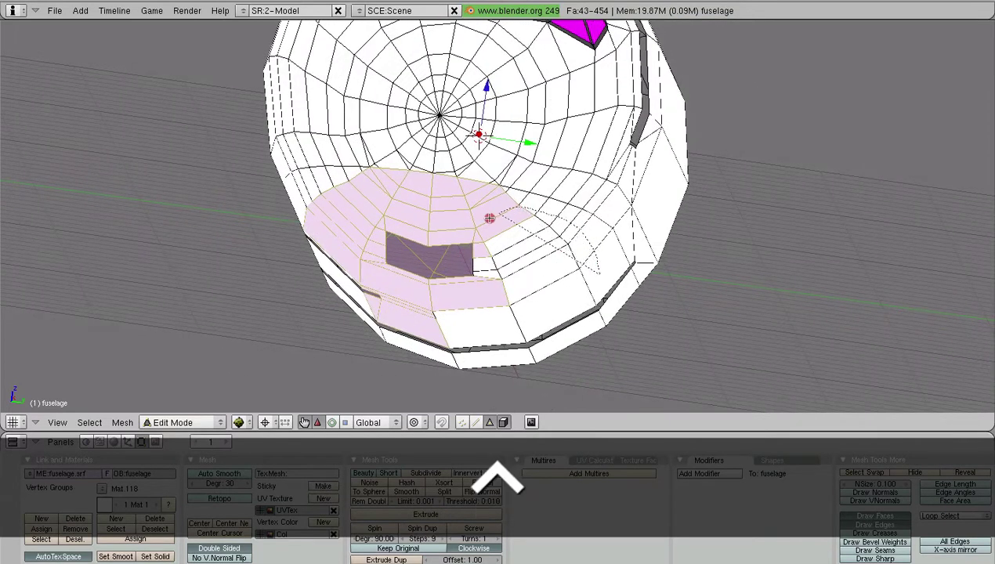
{"action": "left_click_drag", "start_coordinate": [486, 303], "coordinate": [516, 200], "text": "ctrl"}
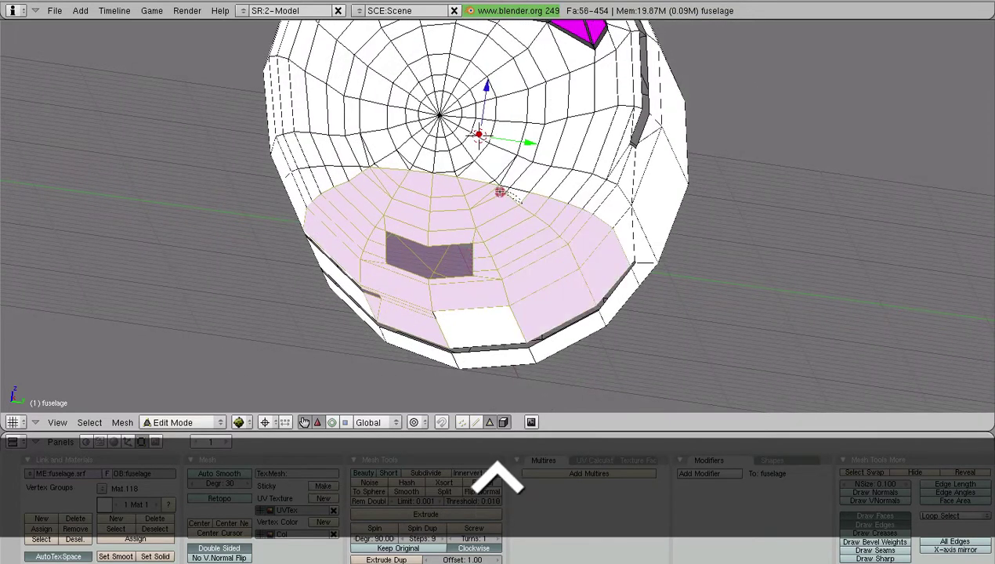
Step: Add the missed small faces along the nose paint line and the remaining forward belly faces beside the door cutout to the selection
{"action": "scroll", "coordinate": [499, 192], "scroll_direction": "up", "scroll_amount": 4}
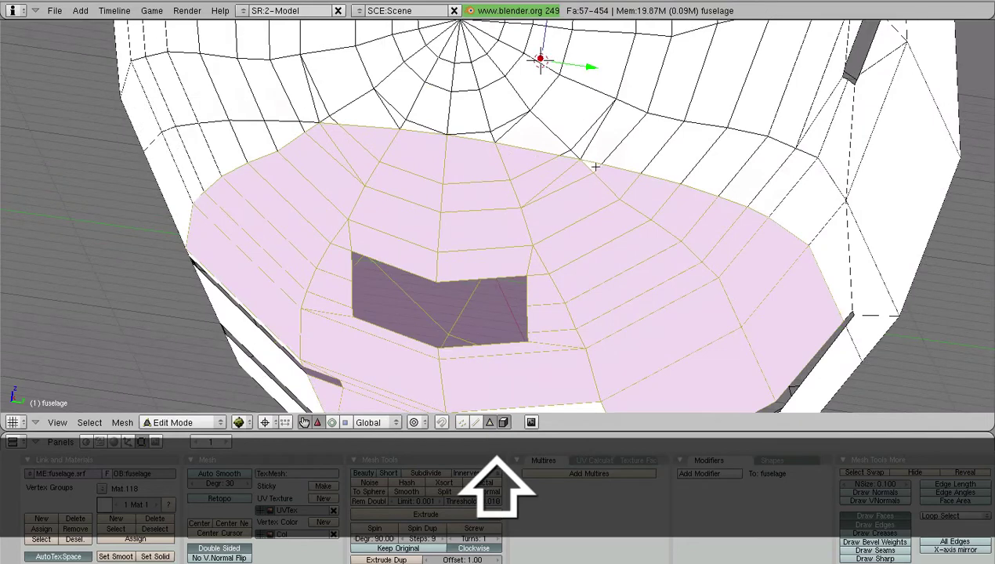
{"action": "middle_click_drag", "start_coordinate": [490, 185], "coordinate": [608, 204]}
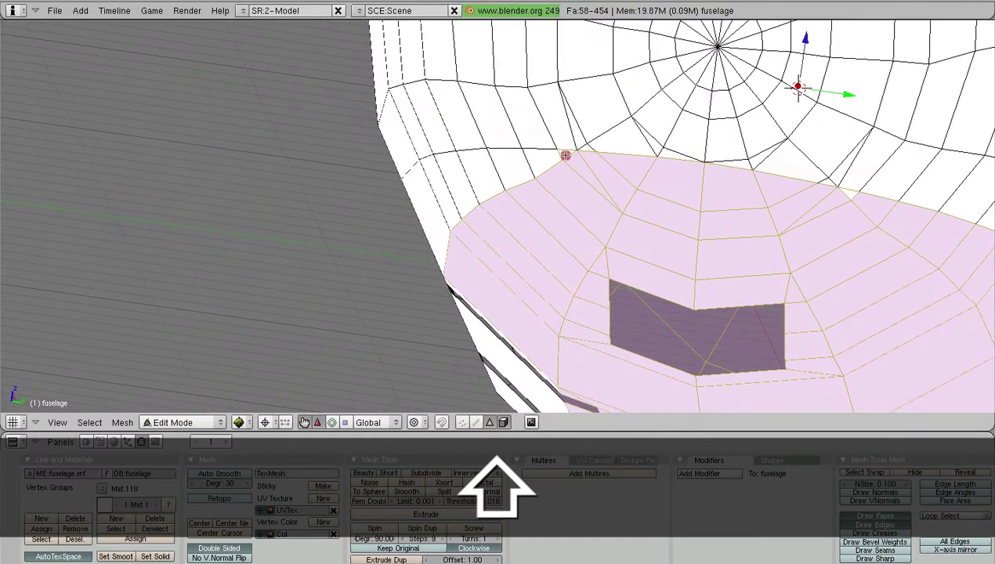
{"action": "scroll", "coordinate": [537, 188], "scroll_direction": "down", "scroll_amount": 1}
{"action": "middle_click_drag", "start_coordinate": [544, 194], "coordinate": [605, 210]}
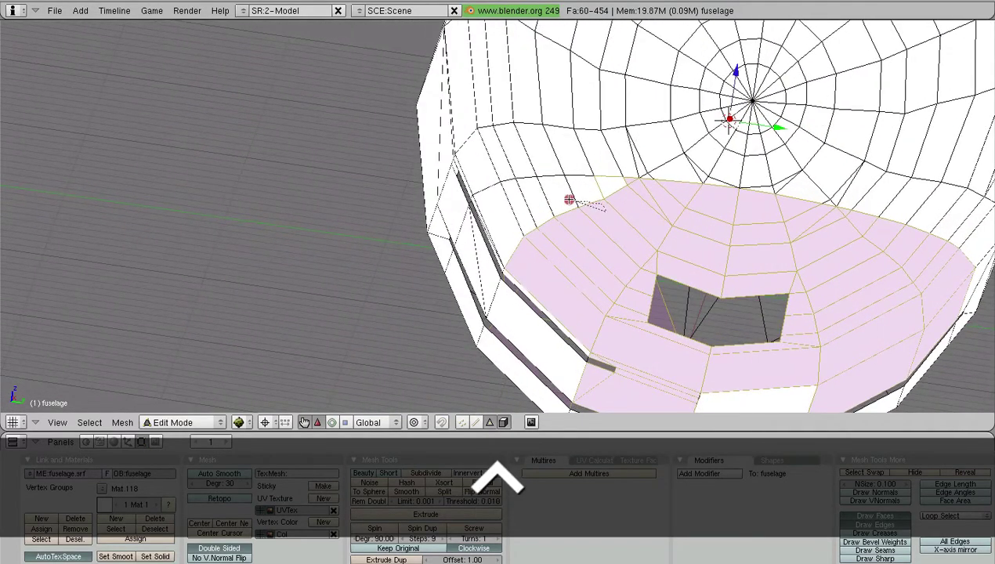
{"action": "mouse_move", "coordinate": [570, 199]}
{"action": "left_mouse_down", "text": "ctrl"}
{"action": "mouse_move", "coordinate": [451, 281]}
{"action": "mouse_move", "coordinate": [466, 347]}
{"action": "left_mouse_up", "text": "ctrl"}
{"action": "scroll", "coordinate": [516, 247], "scroll_direction": "down", "scroll_amount": 5}
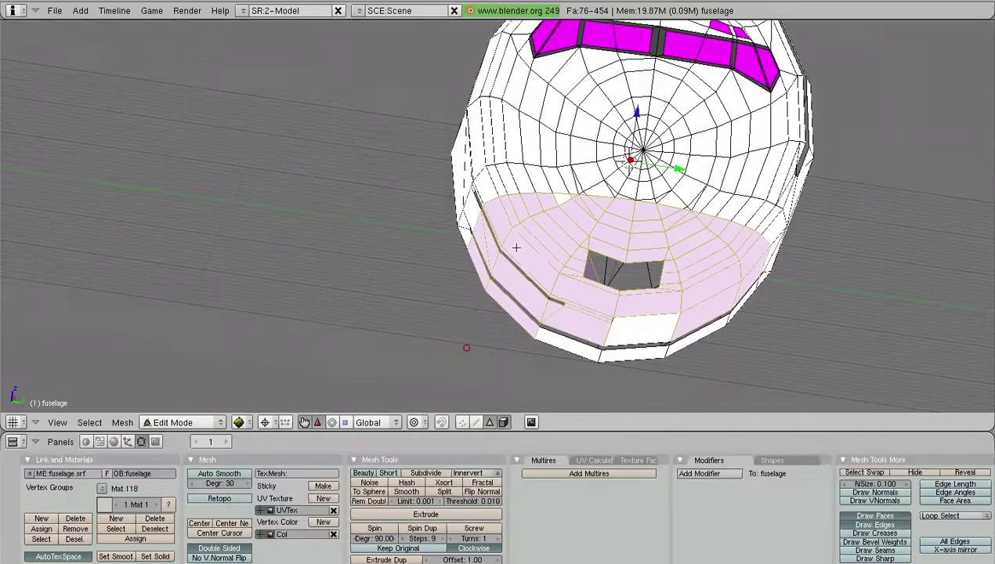
Step: Add the unselected forward belly strip and the faces below the paint line just behind the wing opening to the selection
{"action": "middle_click_drag", "start_coordinate": [516, 247], "coordinate": [486, 180]}
{"action": "key", "text": "shift"}
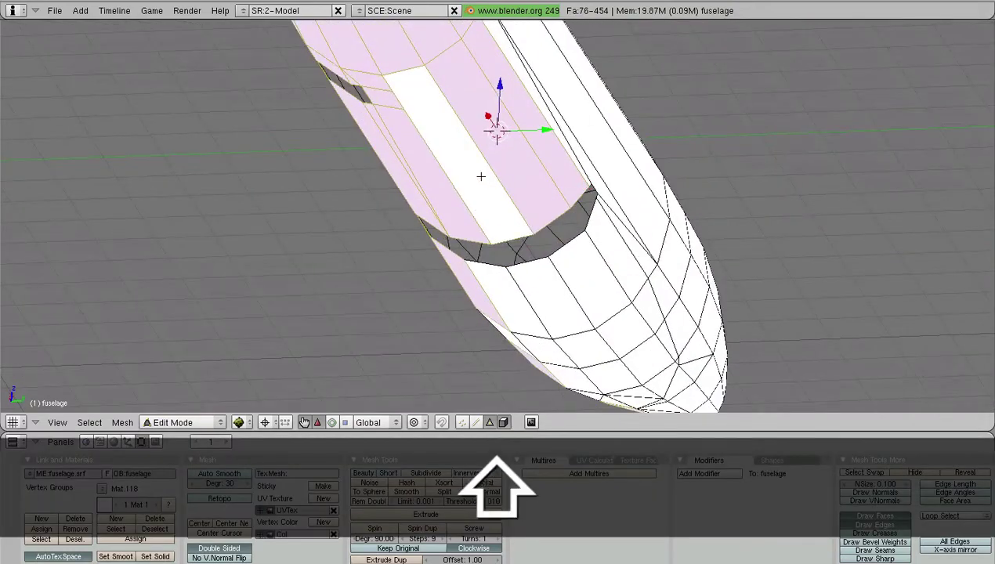
{"action": "middle_click_drag", "start_coordinate": [650, 223], "coordinate": [291, 175]}
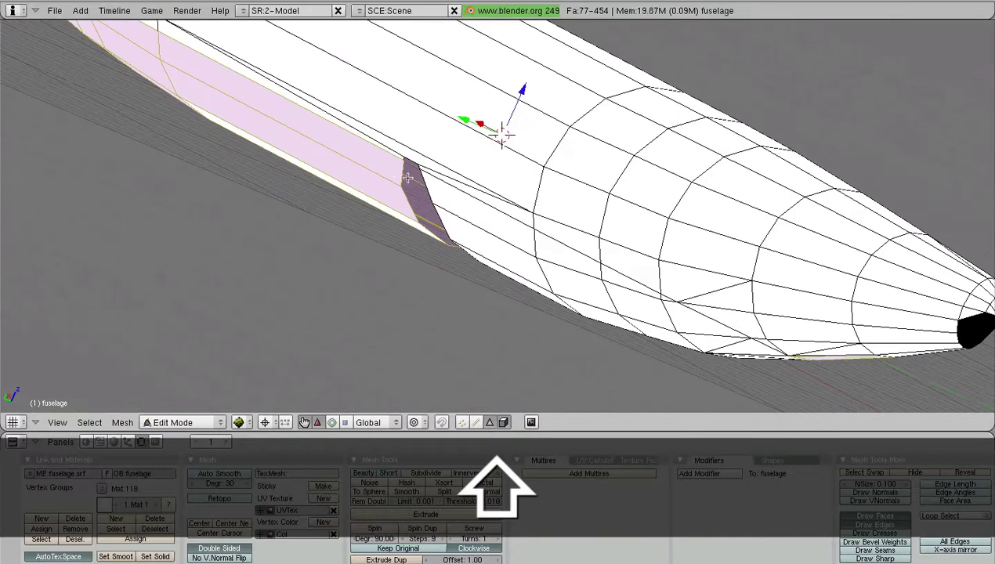
{"action": "right_click", "coordinate": [462, 199], "text": "shift"}
{"action": "right_click", "coordinate": [556, 268], "text": "shift"}
{"action": "right_click", "coordinate": [585, 266], "text": "shift"}
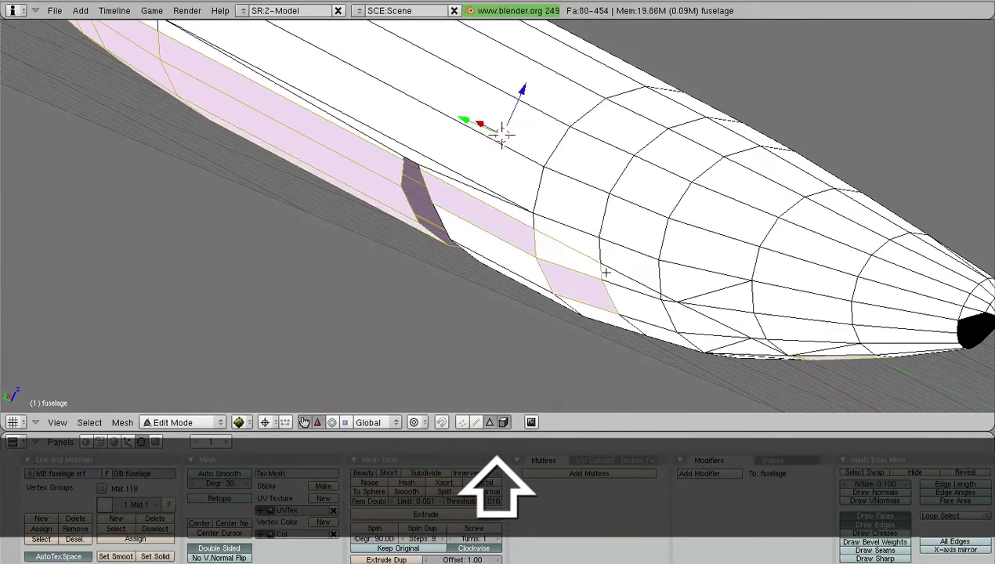
{"action": "right_click", "coordinate": [606, 274], "text": "shift"}
Step: Add the narrow faces below the paint line where it tapers towards the tail to the selection
{"action": "middle_click_drag", "start_coordinate": [655, 275], "coordinate": [586, 220], "text": "shift"}
{"action": "scroll", "coordinate": [589, 223], "scroll_direction": "up", "scroll_amount": 2}
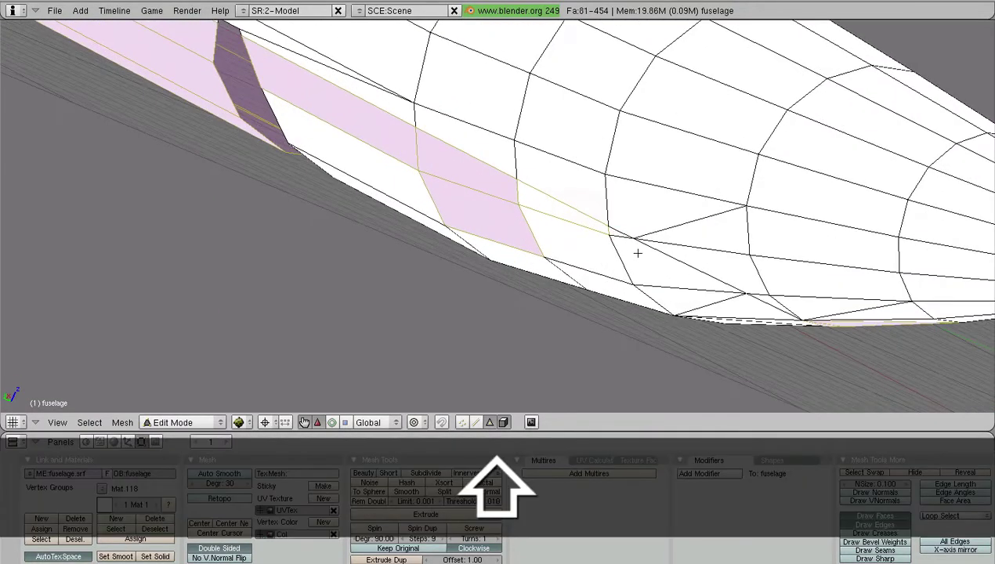
{"action": "right_click", "coordinate": [635, 256], "text": "shift"}
{"action": "right_click", "coordinate": [599, 239], "text": "shift"}
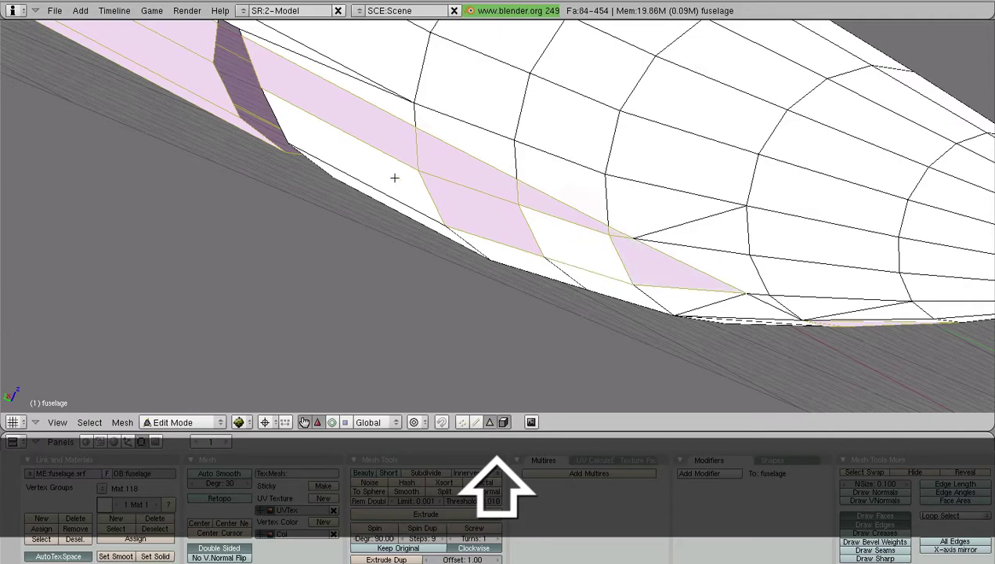
{"action": "right_click", "coordinate": [574, 243], "text": "shift"}
{"action": "scroll", "coordinate": [413, 206], "scroll_direction": "down", "scroll_amount": 2}
Step: Lasso-select the remaining underside faces between the wing opening and the tail and add the missed face at the edge
{"action": "middle_click_drag", "start_coordinate": [413, 207], "coordinate": [578, 149]}
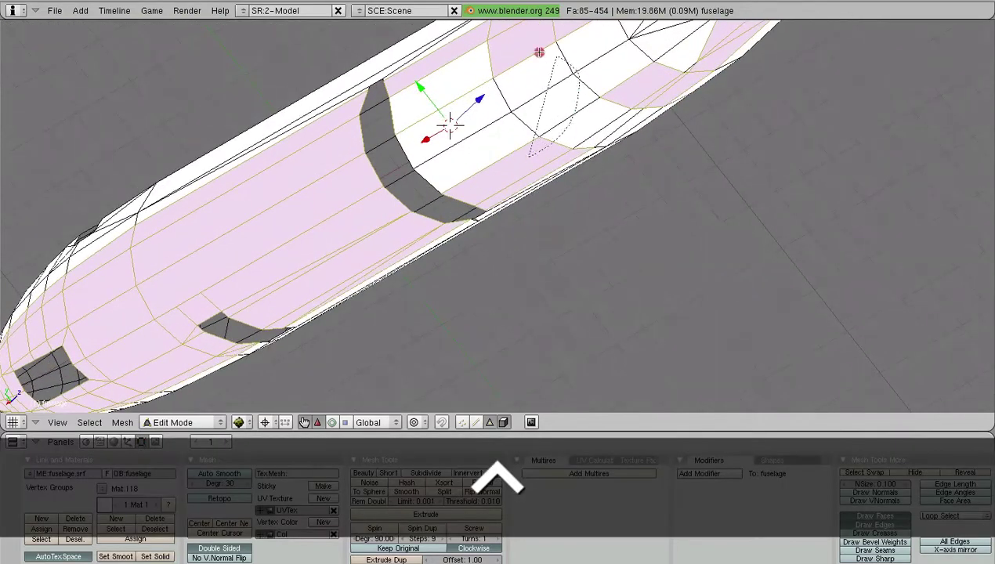
{"action": "left_click_drag", "start_coordinate": [539, 52], "coordinate": [472, 158], "text": "ctrl"}
{"action": "middle_click_drag", "start_coordinate": [678, 52], "coordinate": [480, 206], "text": "shift"}
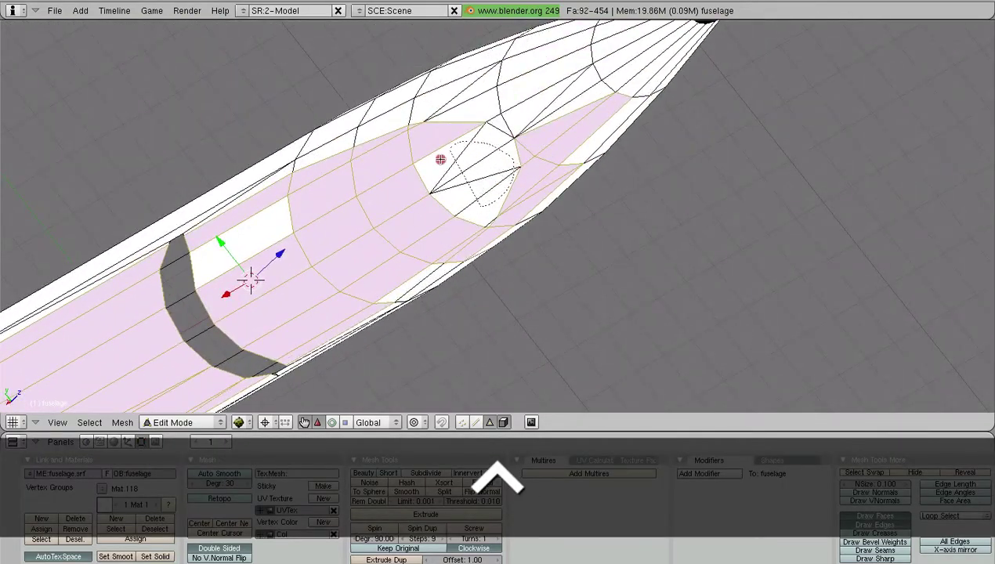
{"action": "left_click_drag", "start_coordinate": [440, 159], "coordinate": [420, 210], "text": "ctrl"}
{"action": "scroll", "coordinate": [424, 209], "scroll_direction": "down", "scroll_amount": 2}
{"action": "mouse_move", "coordinate": [424, 209]}
{"action": "middle_mouse_down"}
{"action": "mouse_move", "coordinate": [475, 204]}
{"action": "mouse_move", "coordinate": [451, 128]}
{"action": "middle_mouse_up"}
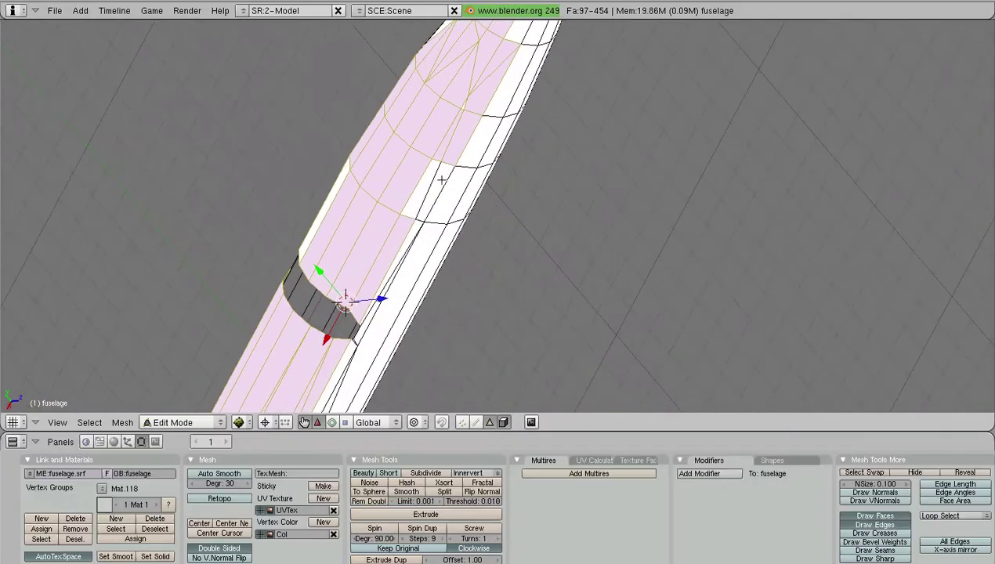
{"action": "right_click", "coordinate": [428, 179], "text": "shift"}
Step: Deselect the faces above the paint line on the opposite side of the rear fuselage, filling the missed belly gap there
{"action": "middle_click_drag", "start_coordinate": [451, 202], "coordinate": [555, 56]}
{"action": "scroll", "coordinate": [556, 56], "scroll_direction": "up", "scroll_amount": 3}
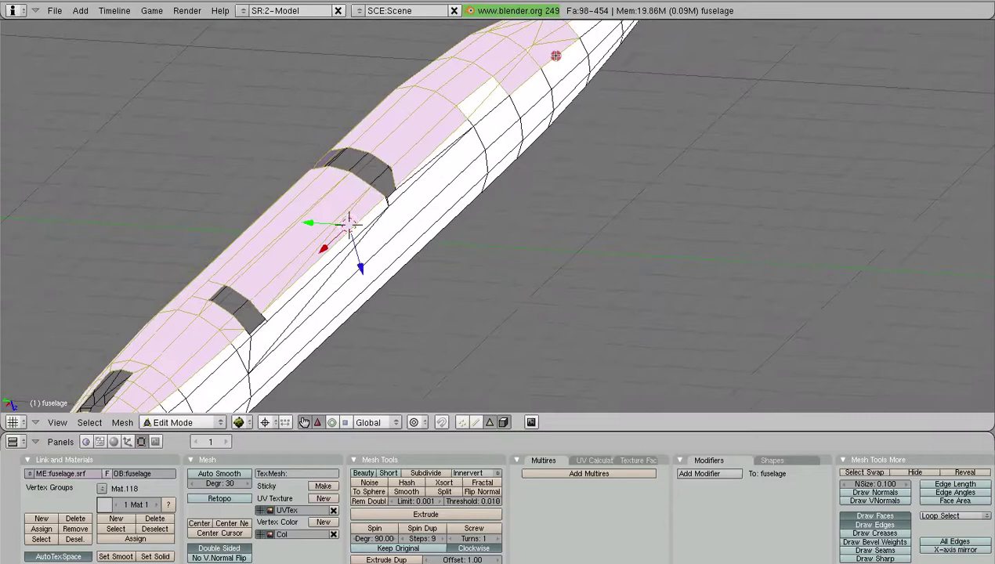
{"action": "middle_click_drag", "start_coordinate": [612, 110], "coordinate": [597, 241], "text": "shift"}
{"action": "scroll", "coordinate": [576, 314], "scroll_direction": "up", "scroll_amount": 3}
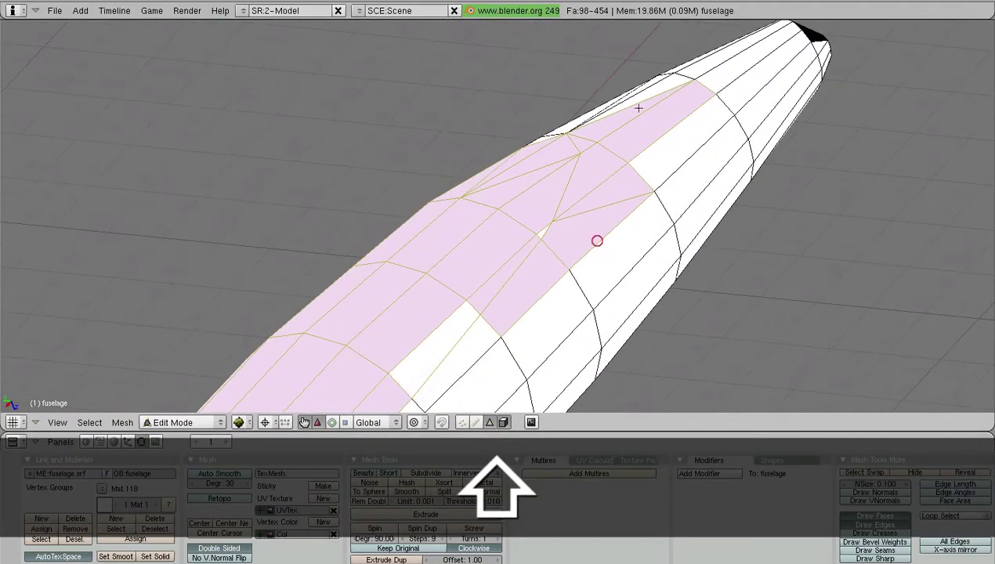
{"action": "right_click", "coordinate": [589, 143], "text": "shift"}
{"action": "right_click", "coordinate": [605, 136], "text": "shift"}
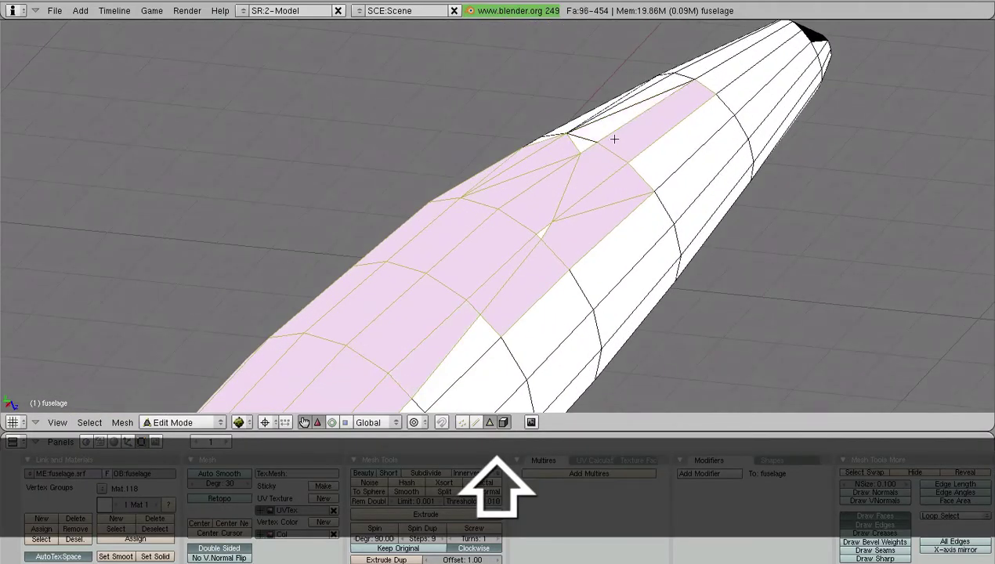
{"action": "right_click", "coordinate": [611, 147], "text": "shift"}
{"action": "right_click", "coordinate": [608, 173], "text": "shift"}
{"action": "right_click", "coordinate": [611, 178], "text": "shift"}
{"action": "right_click", "coordinate": [596, 229], "text": "shift"}
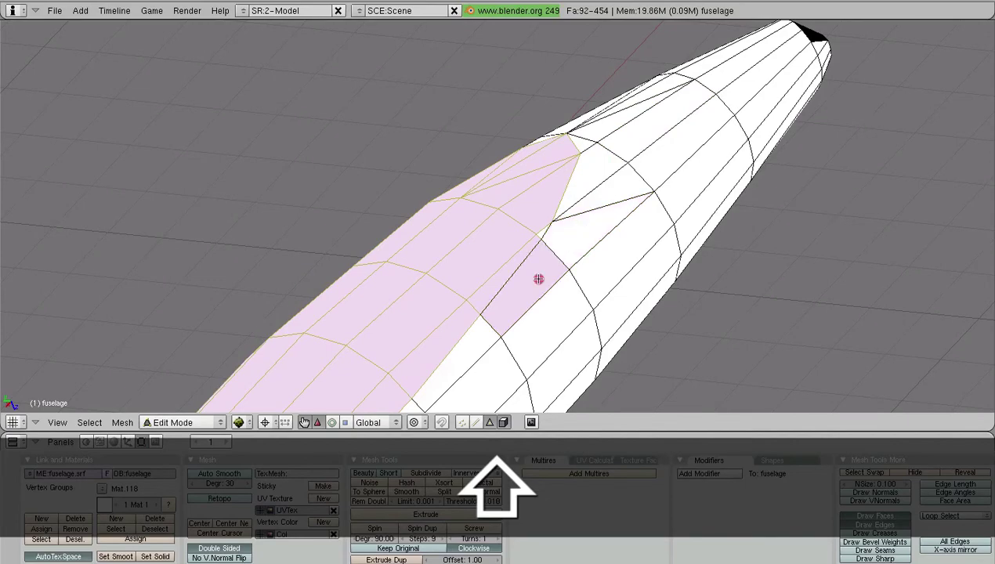
{"action": "right_click", "coordinate": [535, 280], "text": "shift"}
Step: Add the missed small triangular face along the rear paint line and check the belly selection around the fuselage
{"action": "scroll", "coordinate": [533, 280], "scroll_direction": "down", "scroll_amount": 3}
{"action": "middle_click_drag", "start_coordinate": [533, 280], "coordinate": [469, 246]}
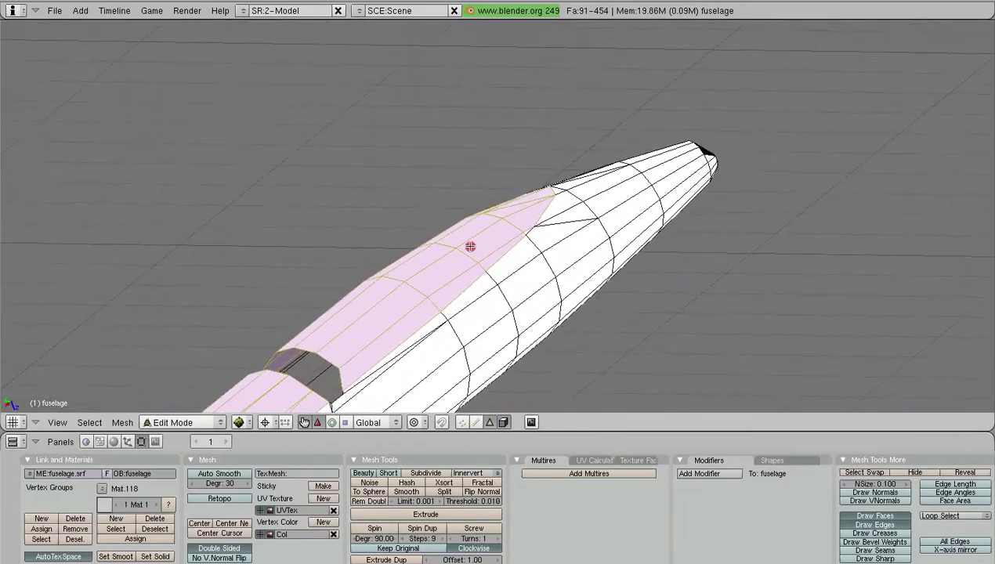
{"action": "scroll", "coordinate": [548, 247], "scroll_direction": "up", "scroll_amount": 5}
{"action": "scroll", "coordinate": [607, 266], "scroll_direction": "down", "scroll_amount": 3}
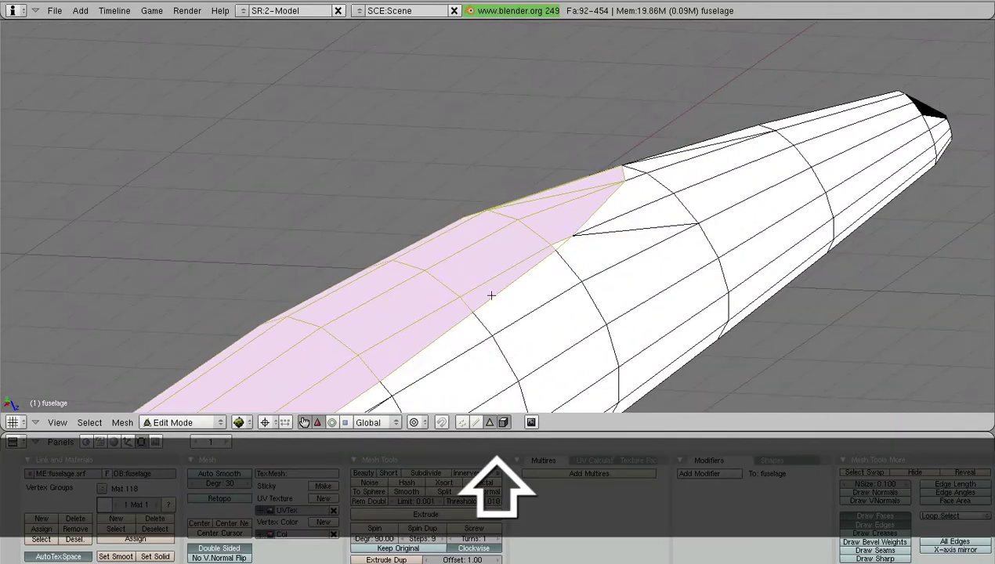
{"action": "middle_click_drag", "start_coordinate": [557, 278], "coordinate": [764, 226]}
{"action": "middle_click_drag", "start_coordinate": [521, 334], "coordinate": [369, 372], "text": "shift"}
Step: Switch the fuselage to Vertex Paint mode, fill the selected belly faces with the current grey, and clear the face selection
{"action": "left_click", "coordinate": [220, 422]}
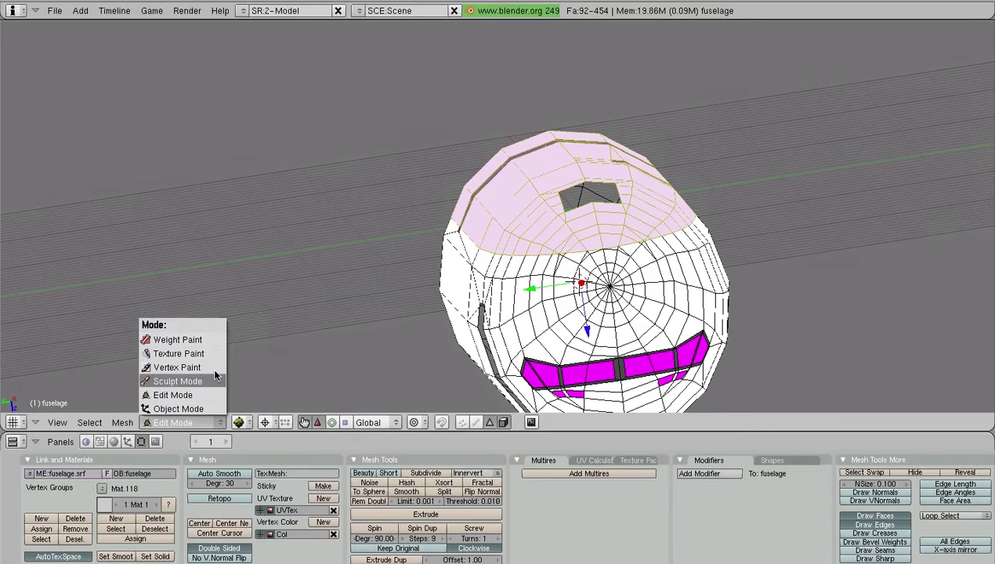
{"action": "left_click", "coordinate": [177, 367]}
{"action": "scroll", "coordinate": [378, 298], "scroll_direction": "down", "scroll_amount": 3}
{"action": "scroll", "coordinate": [493, 283], "scroll_direction": "down", "scroll_amount": 1}
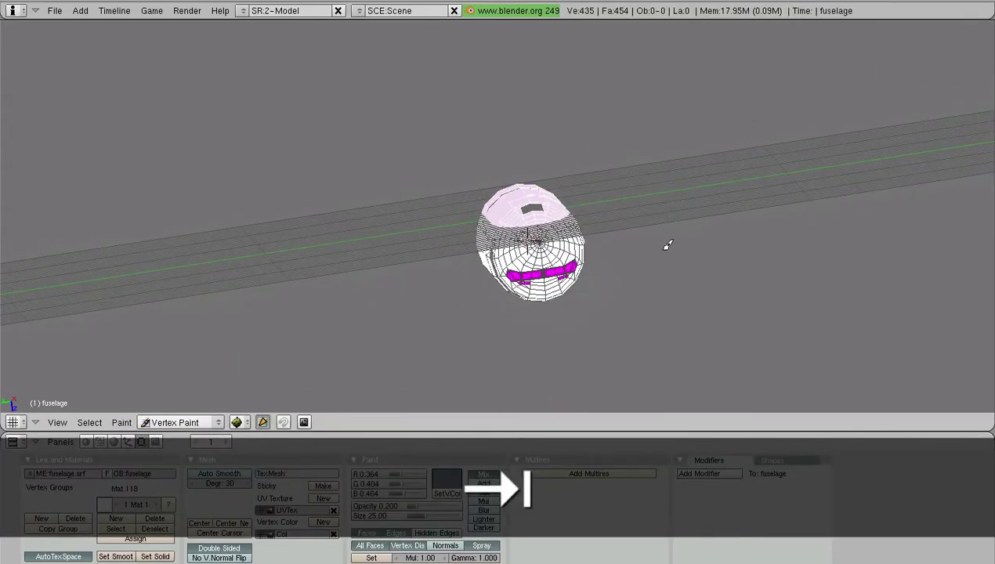
{"action": "middle_click_drag", "start_coordinate": [666, 244], "coordinate": [345, 325]}
{"action": "scroll", "coordinate": [542, 295], "scroll_direction": "up", "scroll_amount": 2}
{"action": "middle_click_drag", "start_coordinate": [540, 296], "coordinate": [489, 56]}
{"action": "left_click", "coordinate": [459, 491]}
{"action": "key", "text": "a"}
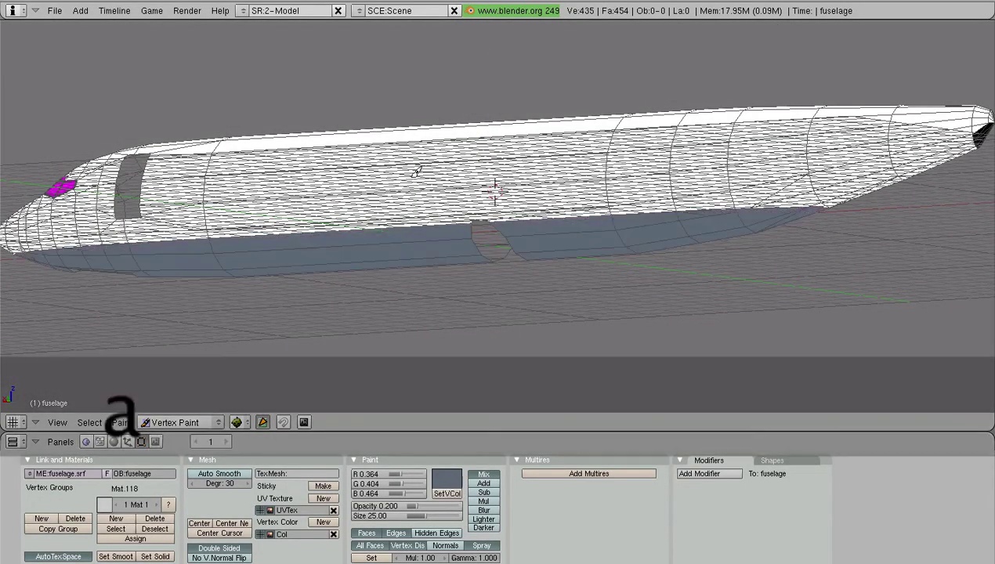
Step: Leave local view to show the whole aircraft from below and return the fuselage to Object Mode
{"action": "middle_click_drag", "start_coordinate": [413, 166], "coordinate": [636, 275]}
{"action": "scroll", "coordinate": [462, 259], "scroll_direction": "down", "scroll_amount": 4}
{"action": "middle_click_drag", "start_coordinate": [462, 258], "coordinate": [559, 141]}
{"action": "key", "text": "KP_Divide"}
{"action": "scroll", "coordinate": [508, 154], "scroll_direction": "up", "scroll_amount": 2}
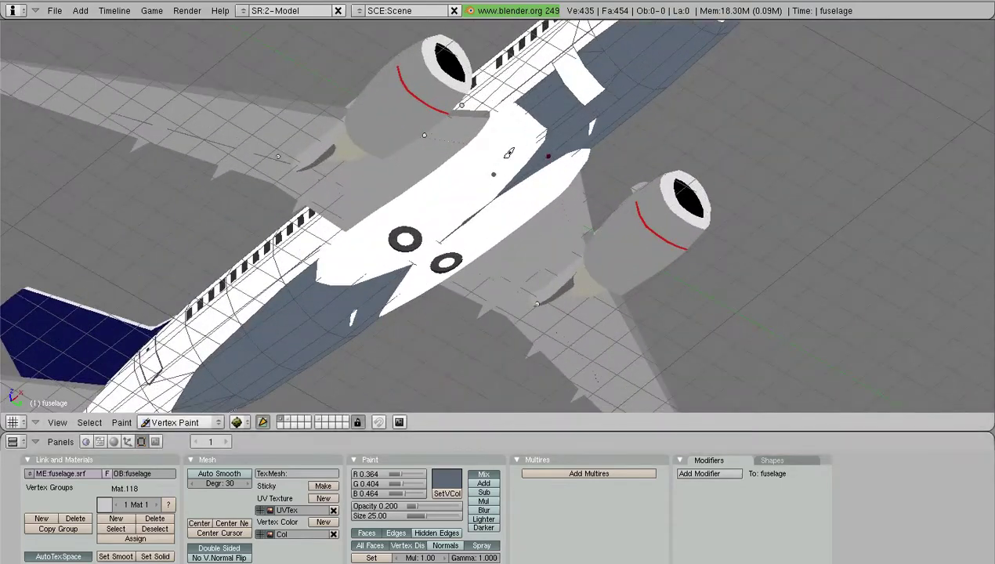
{"action": "left_click", "coordinate": [180, 423]}
{"action": "left_click", "coordinate": [178, 409]}
Step: Try to join the filet mesh under the wings with the fuselage and open the combined mesh in Edit Mode
{"action": "right_click", "coordinate": [513, 181]}
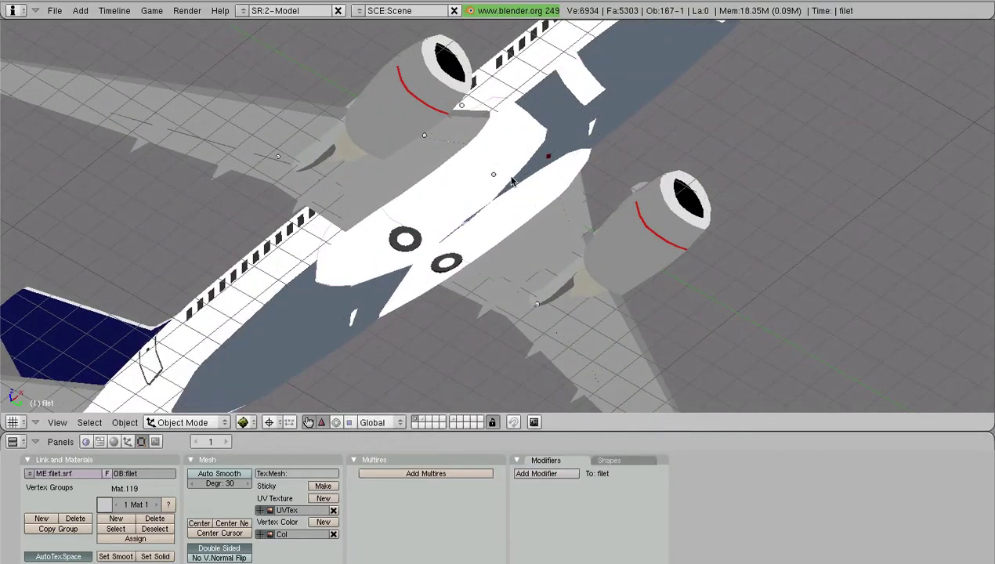
{"action": "middle_click_drag", "start_coordinate": [531, 107], "coordinate": [695, 277]}
{"action": "middle_click_drag", "start_coordinate": [441, 249], "coordinate": [584, 202], "text": "shift"}
{"action": "scroll", "coordinate": [556, 178], "scroll_direction": "up", "scroll_amount": 3}
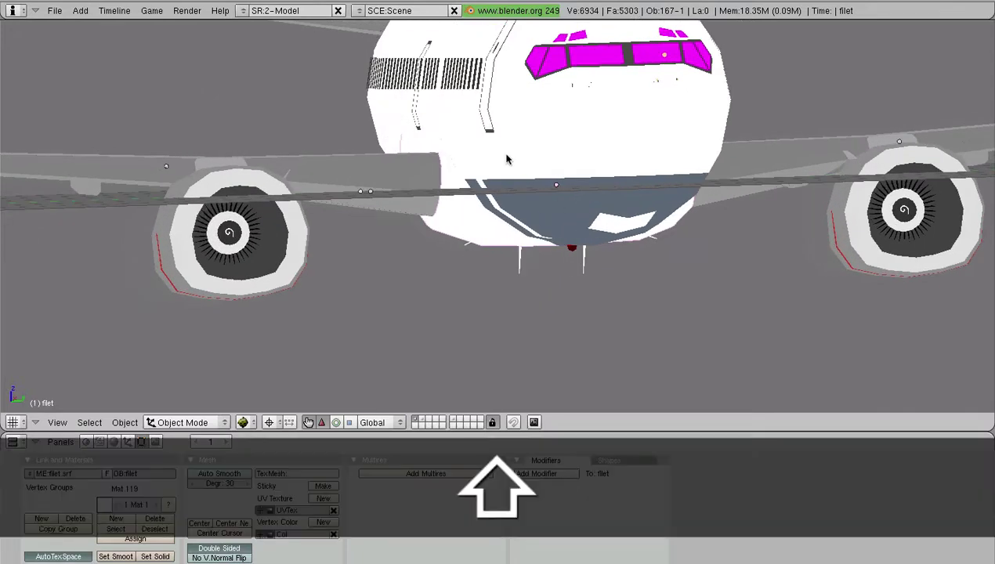
{"action": "right_click", "coordinate": [507, 161], "text": "shift"}
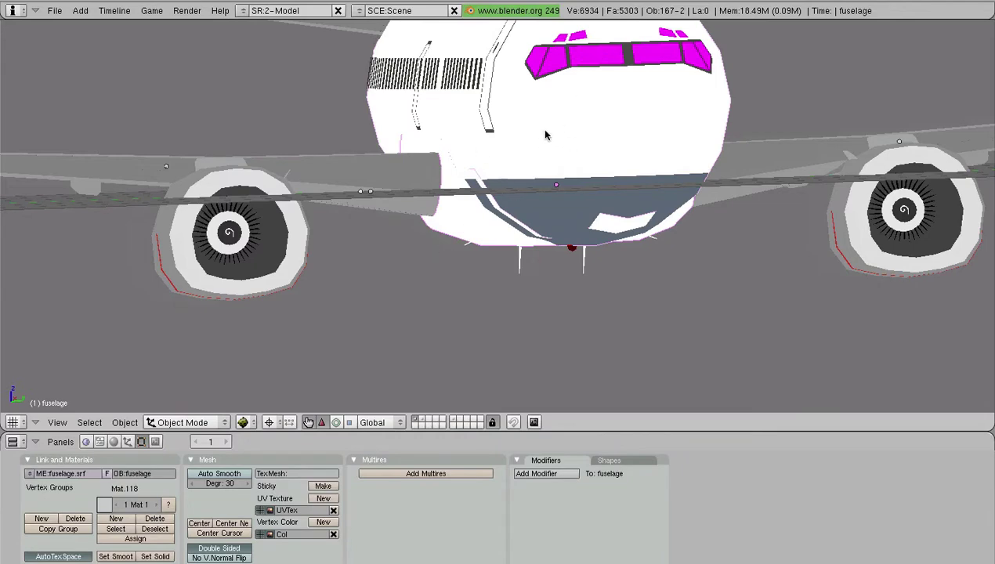
{"action": "key", "text": "ctrl+j"}
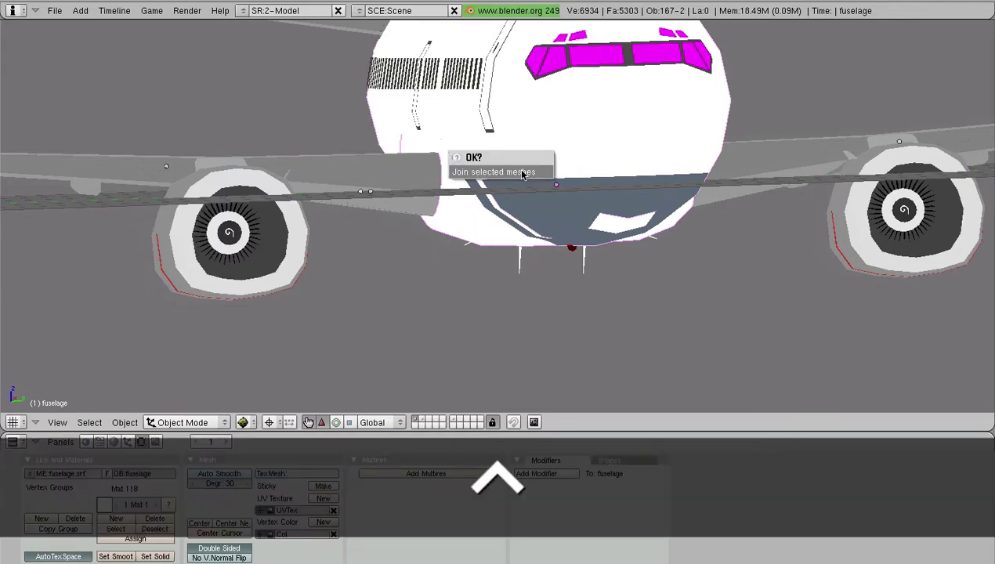
{"action": "left_click", "coordinate": [521, 172]}
{"action": "key", "text": "Tab"}
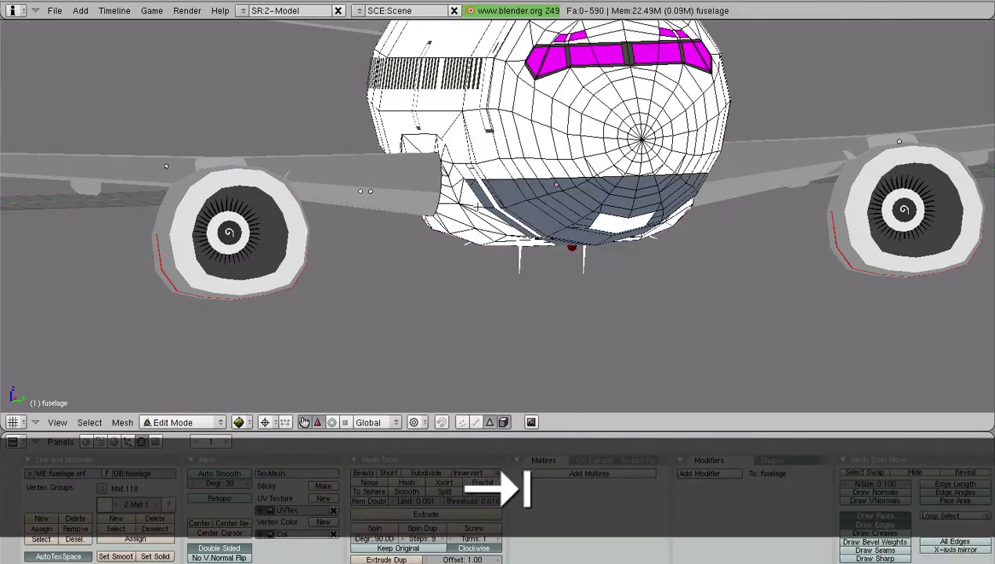
{"action": "middle_click_drag", "start_coordinate": [525, 196], "coordinate": [546, 213]}
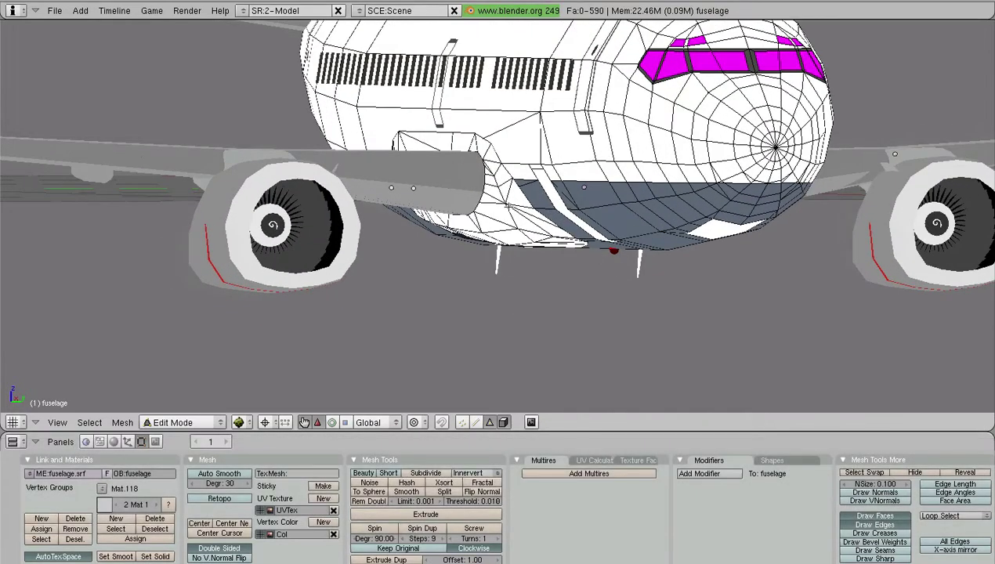
Step: Undo the join of the filet and fuselage meshes and return to Object Mode
{"action": "key", "text": "ctrl+z"}
{"action": "middle_click_drag", "start_coordinate": [552, 203], "coordinate": [517, 189]}
{"action": "key", "text": "super+z"}
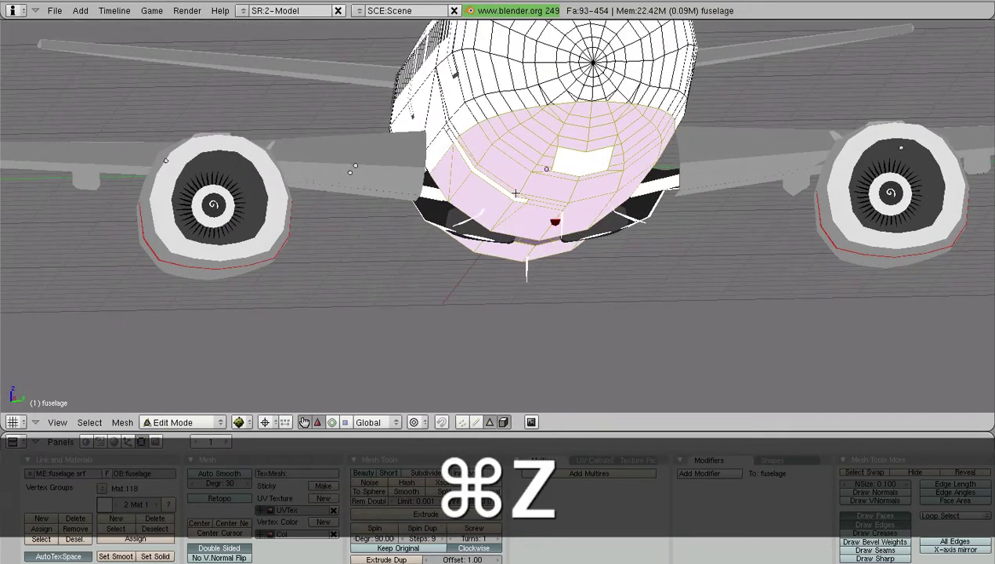
{"action": "key", "text": "super+z"}
{"action": "key", "text": "super+z"}
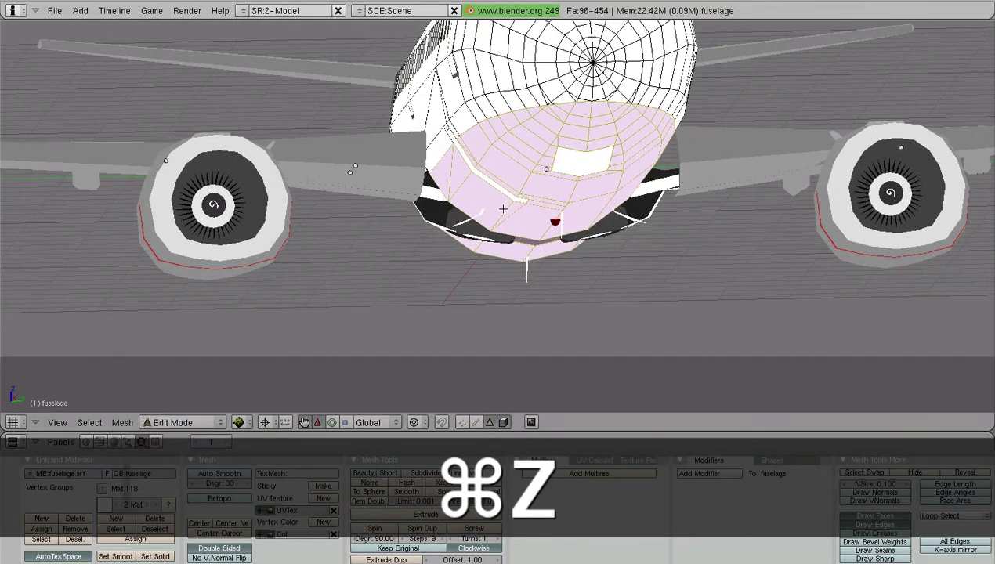
{"action": "scroll", "coordinate": [508, 209], "scroll_direction": "down", "scroll_amount": 4}
{"action": "middle_click_drag", "start_coordinate": [509, 210], "coordinate": [641, 199]}
{"action": "key", "text": "Tab"}
{"action": "key", "text": "super+z"}
{"action": "mouse_move", "coordinate": [574, 232]}
{"action": "middle_mouse_down"}
{"action": "mouse_move", "coordinate": [619, 211]}
{"action": "mouse_move", "coordinate": [571, 225]}
{"action": "middle_mouse_up"}
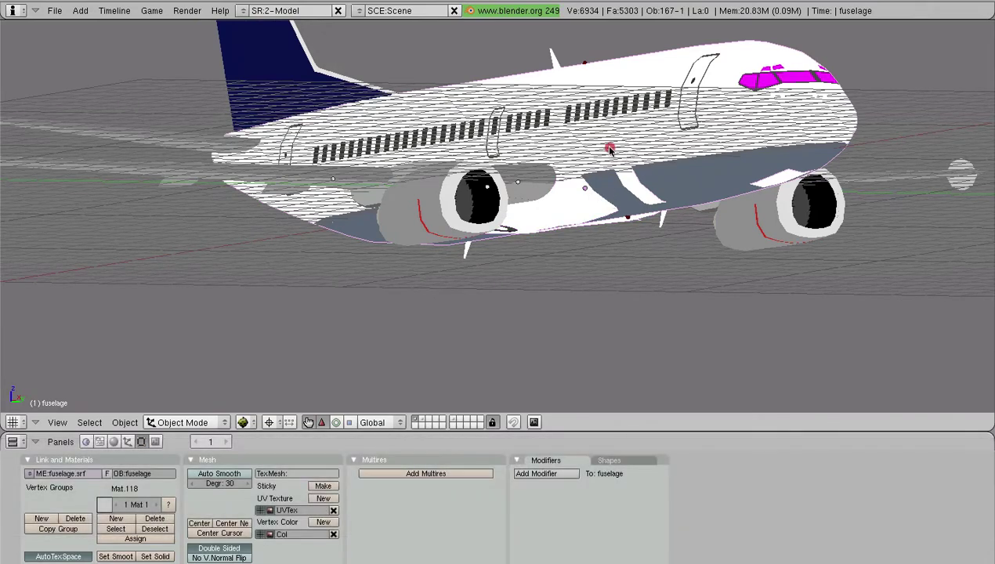
Step: Select the filet mesh under the wings together with the fuselage and isolate both in local view
{"action": "middle_click_drag", "start_coordinate": [611, 150], "coordinate": [602, 182]}
{"action": "scroll", "coordinate": [619, 235], "scroll_direction": "up", "scroll_amount": 2}
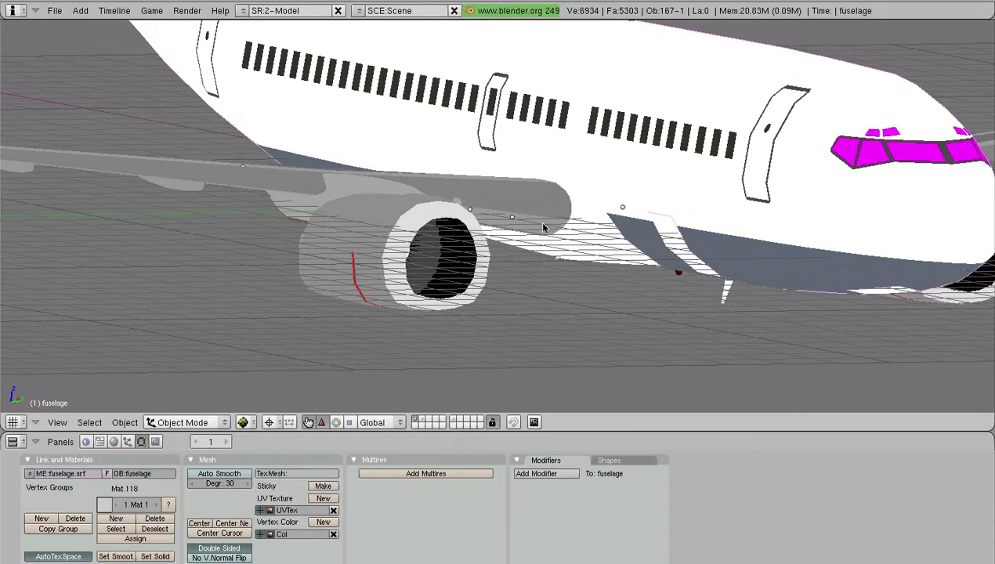
{"action": "middle_click_drag", "start_coordinate": [567, 215], "coordinate": [399, 209], "text": "shift"}
{"action": "right_click", "coordinate": [419, 230]}
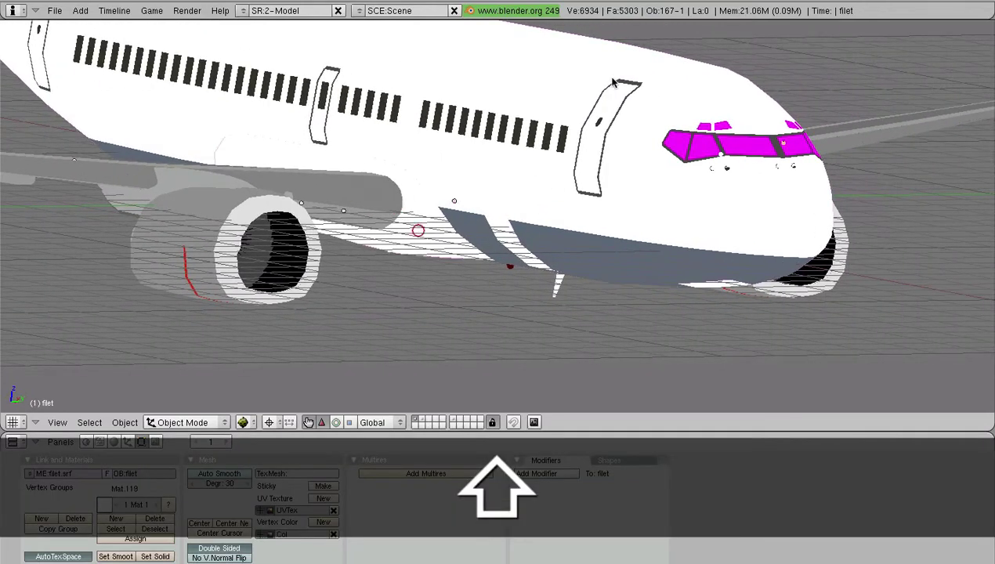
{"action": "right_click", "coordinate": [564, 57], "text": "shift"}
{"action": "key", "text": "Home"}
{"action": "scroll", "coordinate": [522, 225], "scroll_direction": "up", "scroll_amount": 5}
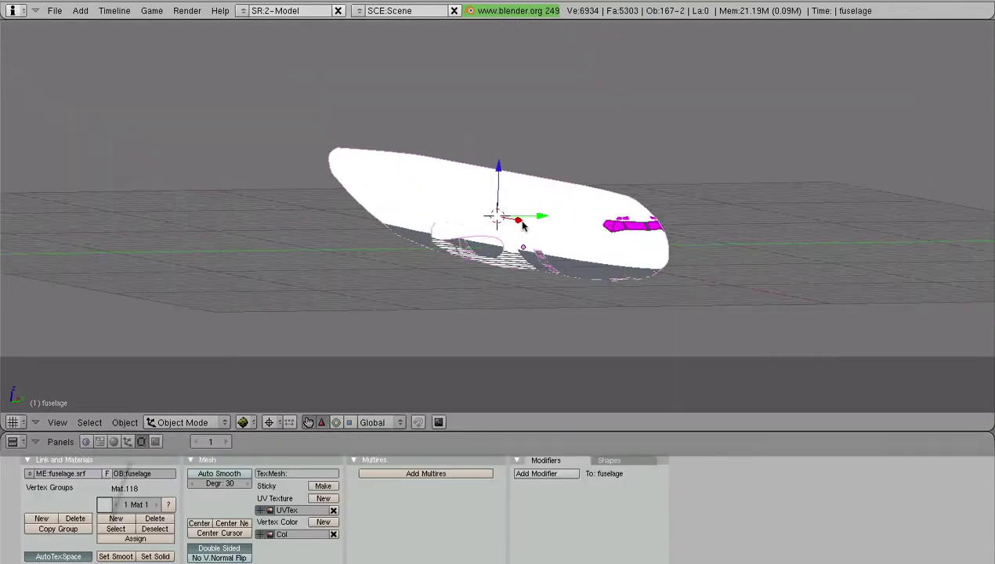
Step: Open only the filet in Edit Mode, viewed side-on, and select all its faces
{"action": "middle_click_drag", "start_coordinate": [523, 226], "coordinate": [647, 322]}
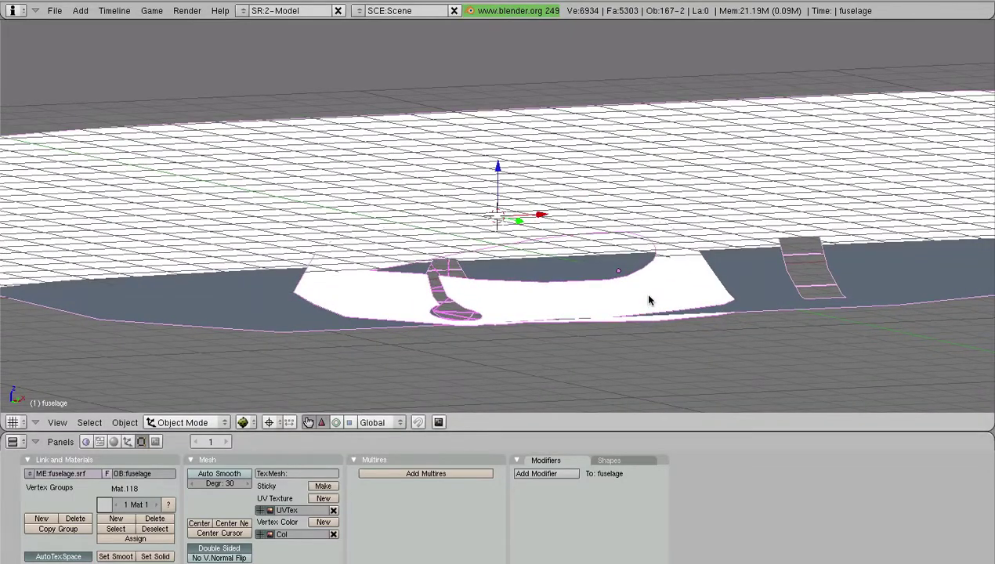
{"action": "right_click", "coordinate": [646, 299]}
{"action": "key", "text": "KP_1"}
{"action": "key", "text": "Tab"}
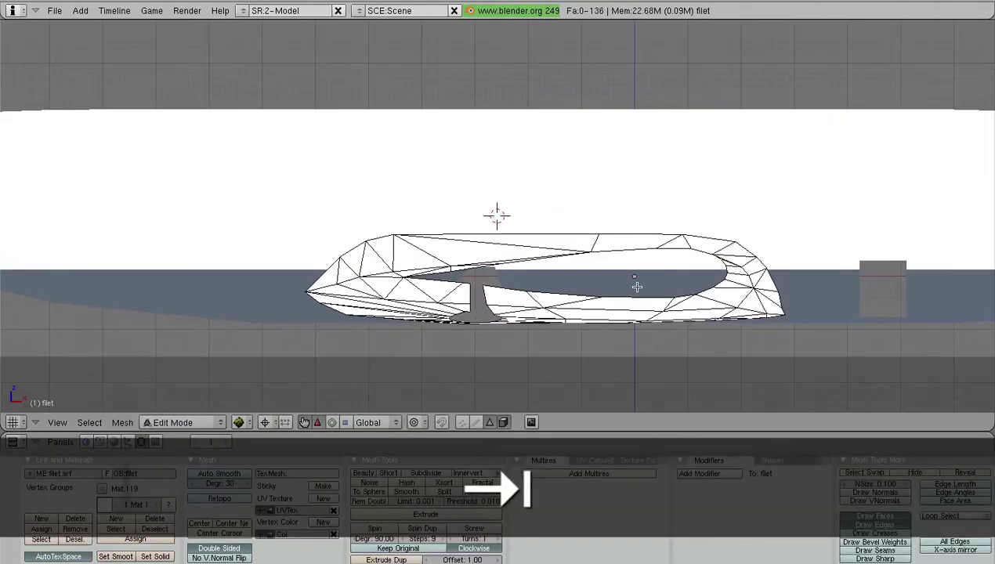
{"action": "middle_click_drag", "start_coordinate": [637, 287], "coordinate": [538, 250], "text": "shift"}
{"action": "key", "text": "a"}
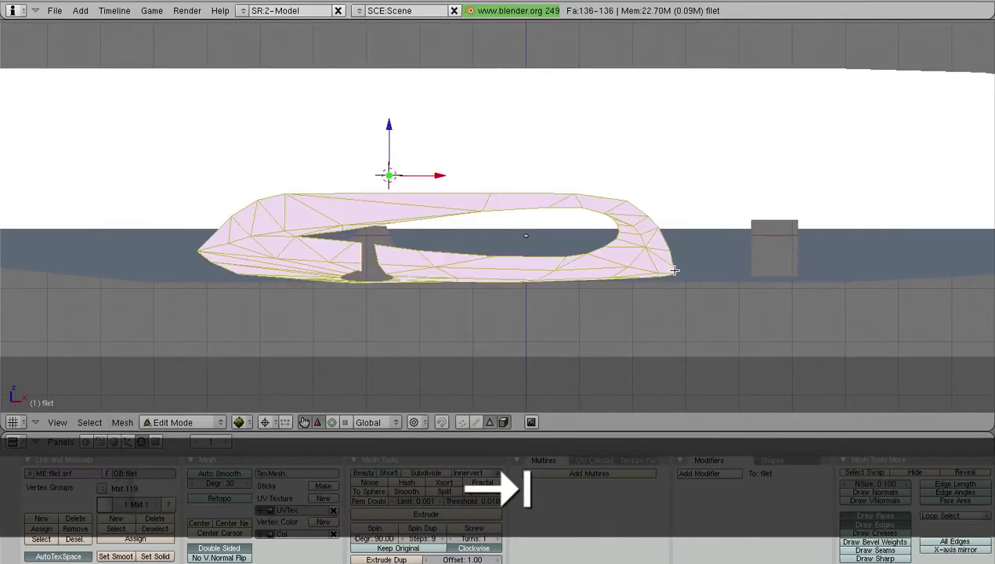
{"action": "middle_click_drag", "start_coordinate": [640, 248], "coordinate": [658, 218], "text": "shift"}
{"action": "scroll", "coordinate": [775, 240], "scroll_direction": "up", "scroll_amount": 3}
Step: Knife-cut the filet with a straight horizontal line along the upper edge of the fuselage's grey area
{"action": "key", "text": "k"}
{"action": "left_click", "coordinate": [664, 223]}
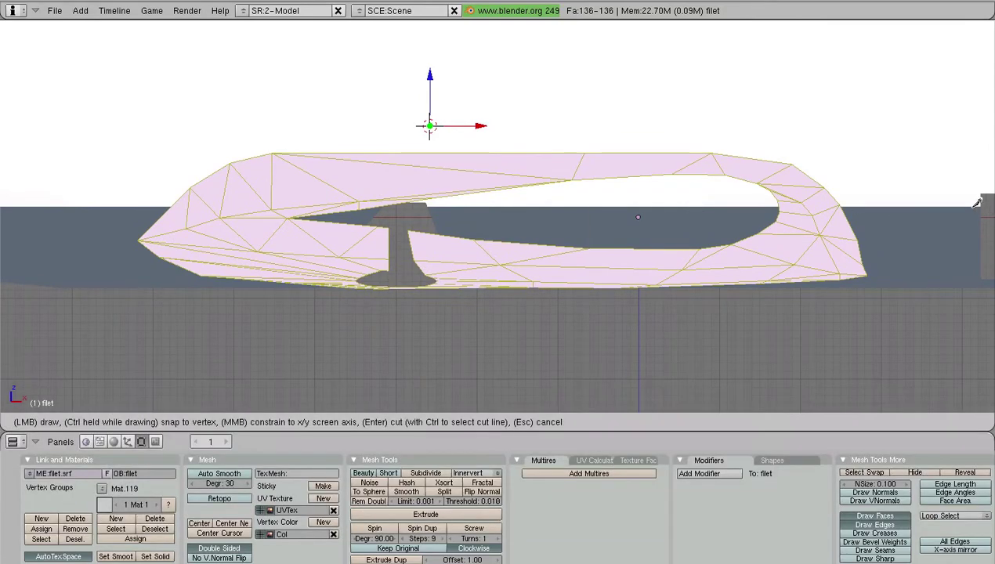
{"action": "mouse_move", "coordinate": [977, 202]}
{"action": "left_mouse_down"}
{"action": "mouse_move", "coordinate": [566, 195]}
{"action": "mouse_move", "coordinate": [525, 210]}
{"action": "left_mouse_up"}
{"action": "left_click", "coordinate": [519, 210]}
{"action": "left_click_drag", "start_coordinate": [841, 207], "coordinate": [332, 207]}
{"action": "left_click_drag", "start_coordinate": [79, 187], "coordinate": [78, 188]}
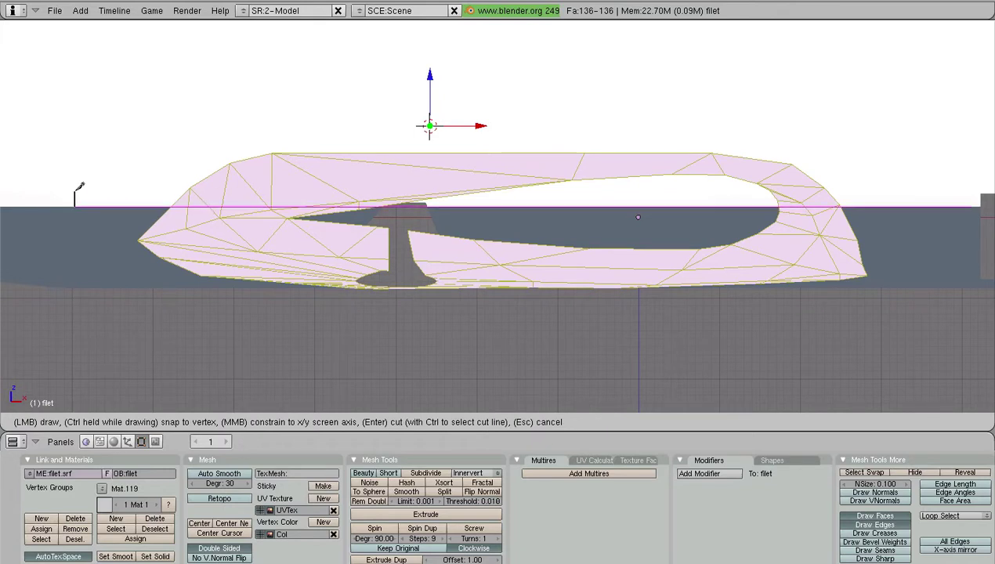
{"action": "key", "text": "Return"}
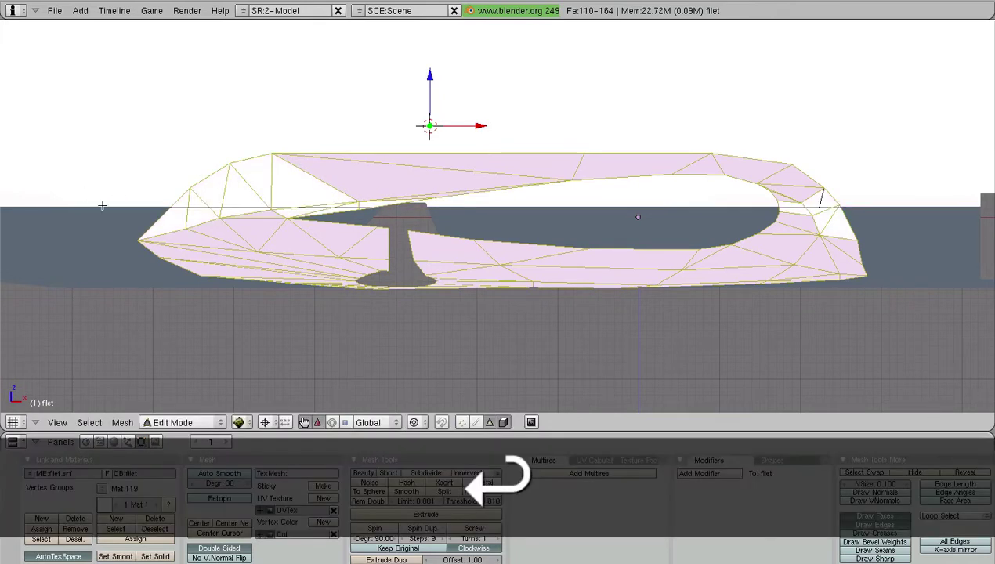
{"action": "scroll", "coordinate": [226, 222], "scroll_direction": "up", "scroll_amount": 2}
{"action": "middle_click_drag", "start_coordinate": [52, 206], "coordinate": [586, 226], "text": "shift"}
{"action": "scroll", "coordinate": [588, 228], "scroll_direction": "up", "scroll_amount": 8}
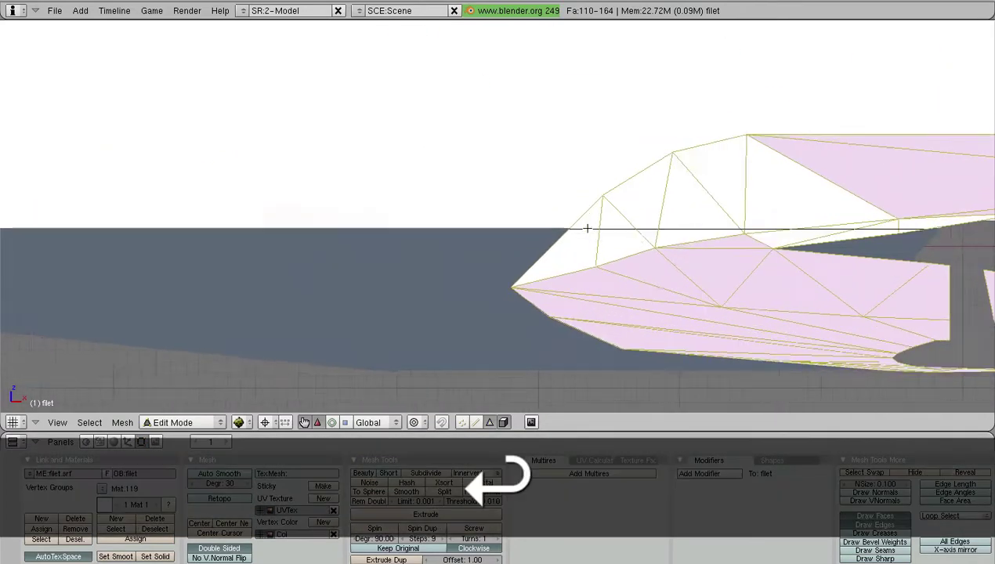
{"action": "scroll", "coordinate": [712, 262], "scroll_direction": "down", "scroll_amount": 6}
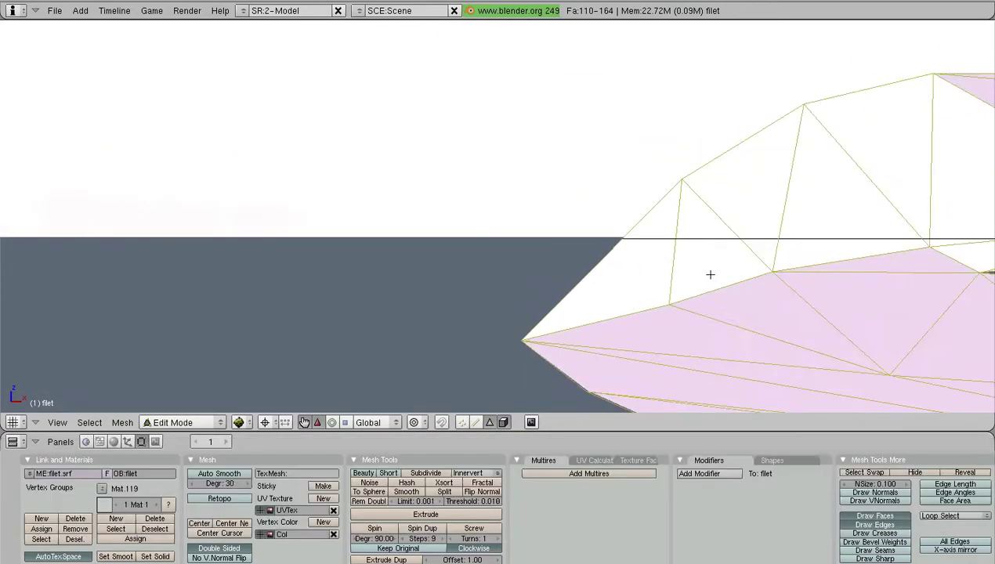
Step: Switch the filet to Vertex Paint mode and fill all its faces with the current grey
{"action": "middle_click_drag", "start_coordinate": [564, 232], "coordinate": [333, 238]}
{"action": "key", "text": "a"}
{"action": "scroll", "coordinate": [422, 255], "scroll_direction": "up", "scroll_amount": 3}
{"action": "middle_click_drag", "start_coordinate": [422, 255], "coordinate": [455, 193]}
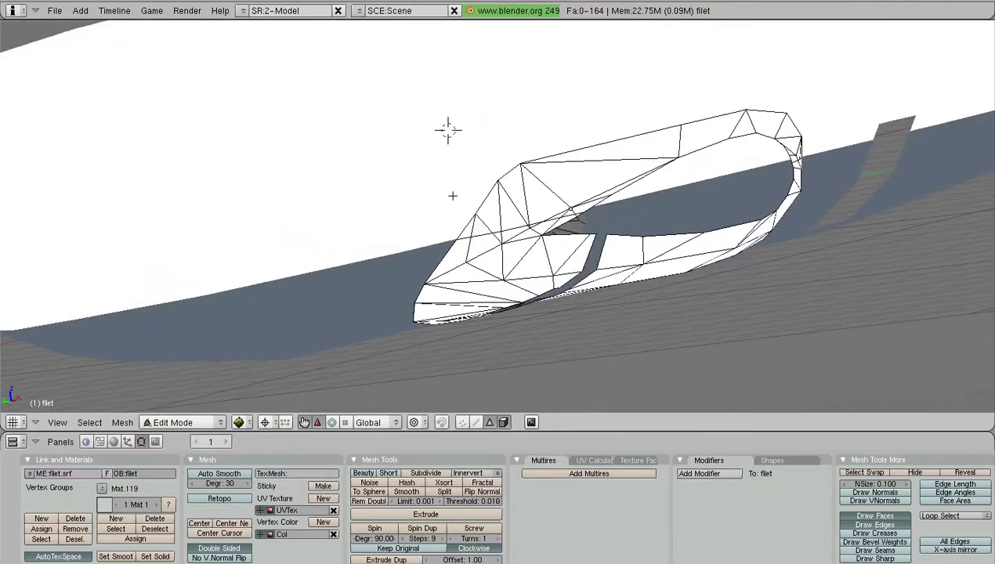
{"action": "left_click", "coordinate": [180, 423]}
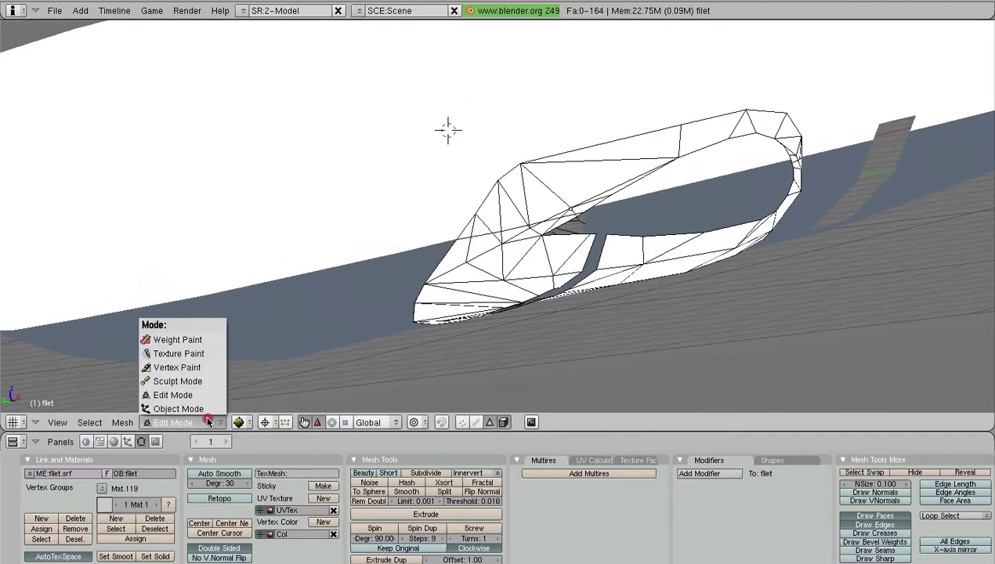
{"action": "left_click", "coordinate": [184, 366]}
{"action": "key", "text": "a"}
{"action": "left_click", "coordinate": [443, 493]}
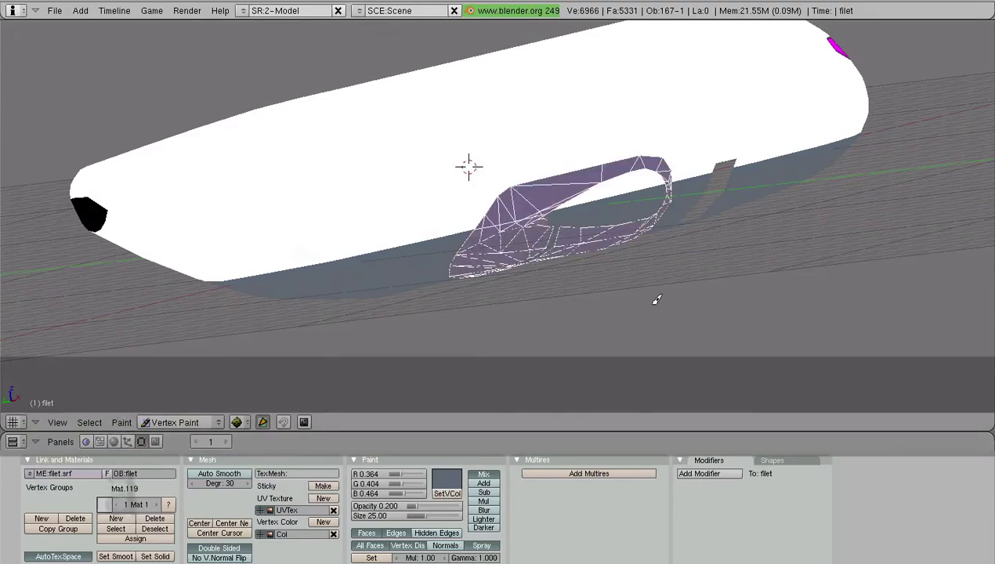
Step: Select the large filet faces above the paint line on one side, from the rear end across the top of the wing opening
{"action": "scroll", "coordinate": [602, 290], "scroll_direction": "up", "scroll_amount": 6}
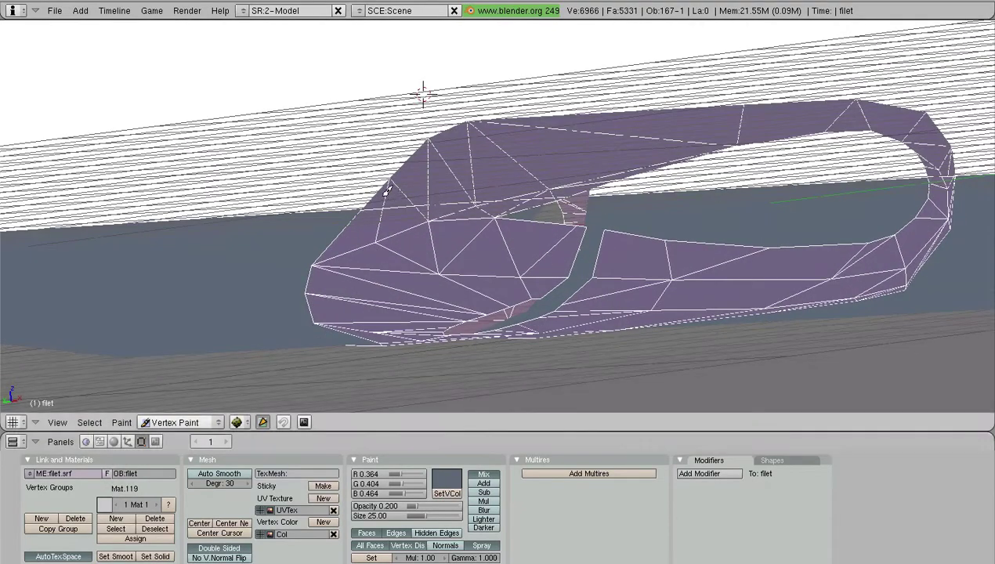
{"action": "right_click", "coordinate": [385, 195]}
{"action": "right_click", "coordinate": [400, 193], "text": "shift"}
{"action": "right_click", "coordinate": [454, 159], "text": "shift"}
{"action": "right_click", "coordinate": [504, 165], "text": "shift"}
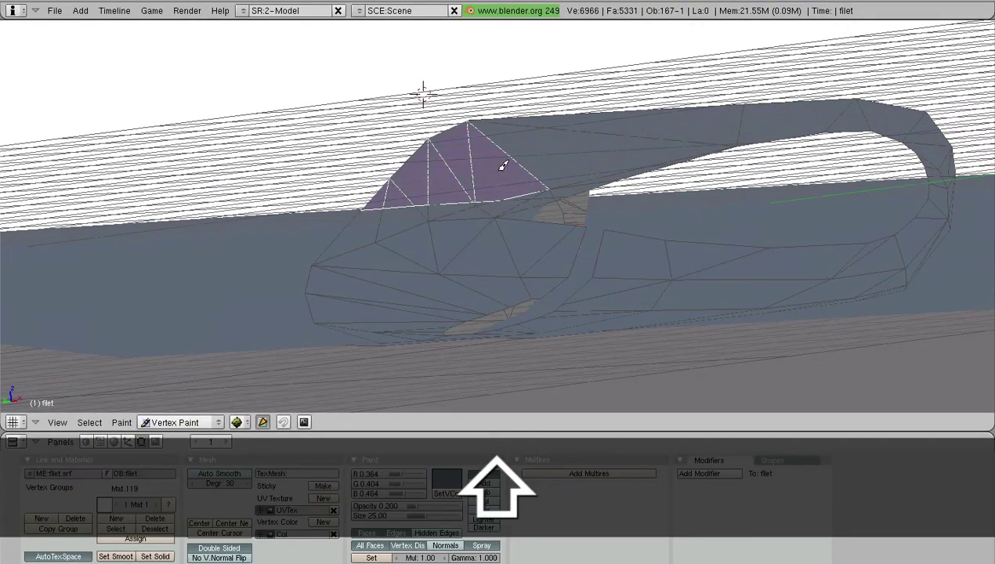
{"action": "right_click", "coordinate": [613, 165], "text": "shift"}
{"action": "right_click", "coordinate": [725, 138], "text": "shift"}
{"action": "right_click", "coordinate": [760, 131], "text": "shift"}
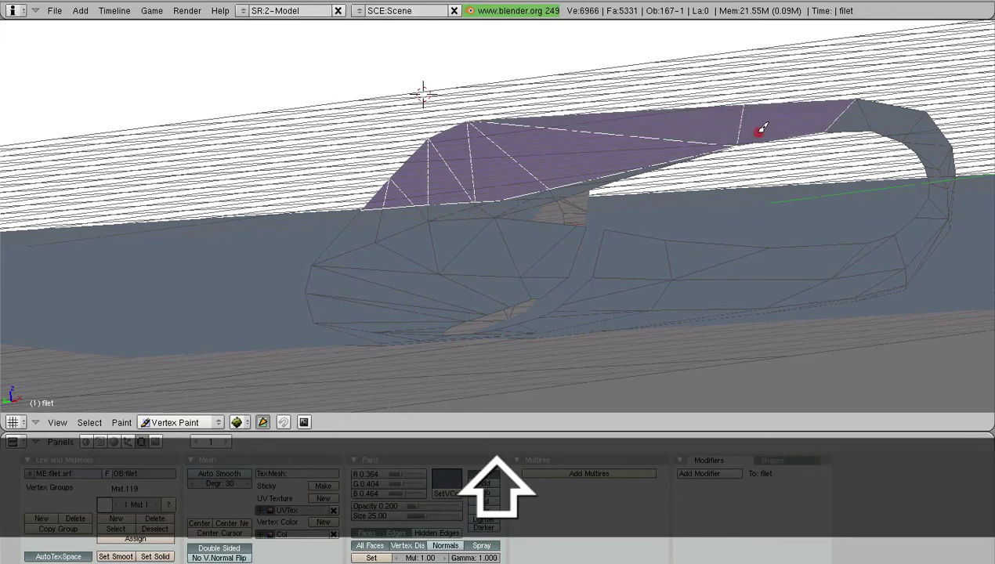
{"action": "right_click", "coordinate": [866, 121], "text": "shift"}
{"action": "right_click", "coordinate": [920, 144], "text": "shift"}
Step: Add the small faces above the paint line behind the wing opening and at the filet's front end to the selection
{"action": "middle_click_drag", "start_coordinate": [906, 165], "coordinate": [748, 181]}
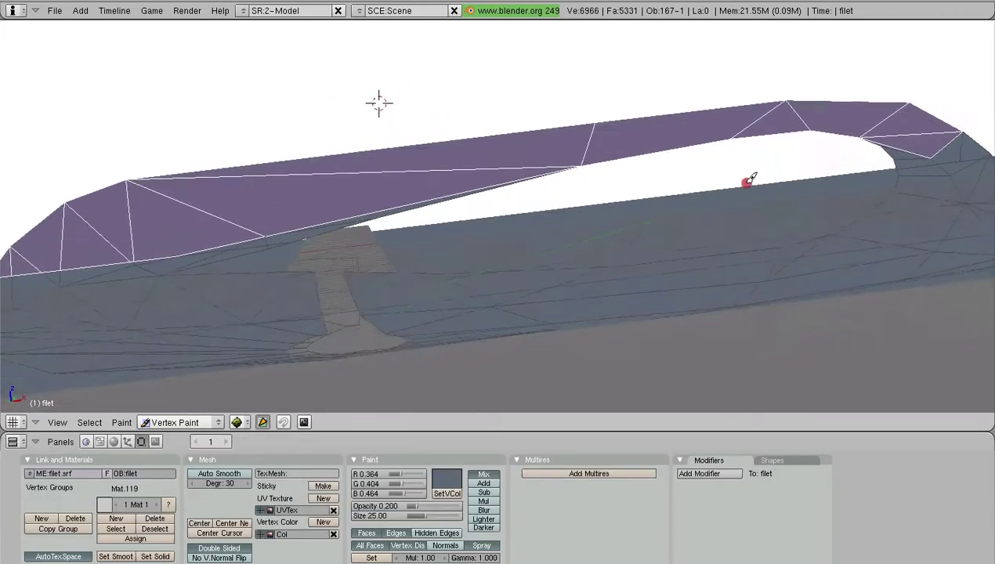
{"action": "right_click", "coordinate": [360, 220], "text": "shift"}
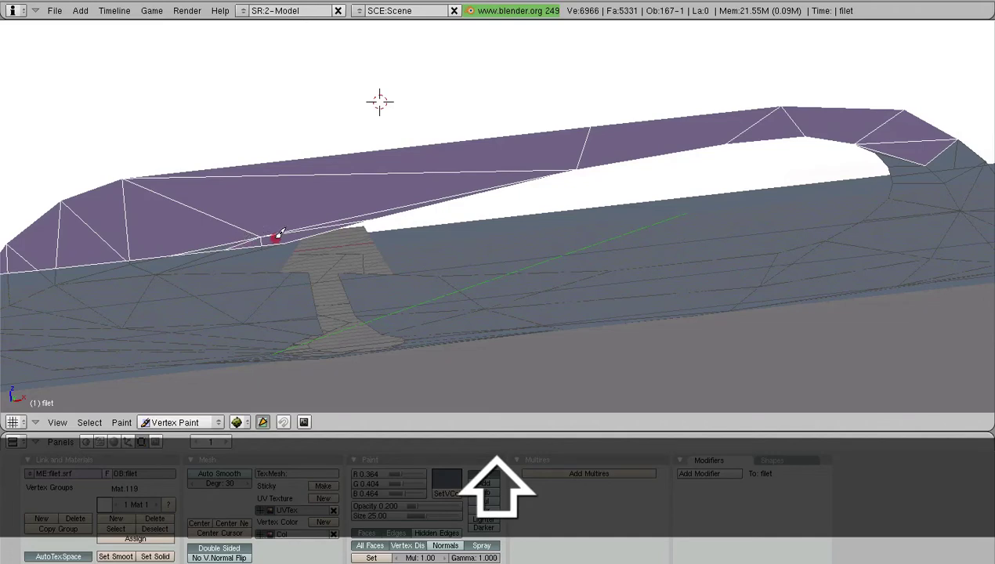
{"action": "scroll", "coordinate": [464, 205], "scroll_direction": "up", "scroll_amount": 3}
{"action": "middle_click_drag", "start_coordinate": [276, 237], "coordinate": [601, 220], "text": "shift"}
{"action": "scroll", "coordinate": [601, 219], "scroll_direction": "up", "scroll_amount": 4}
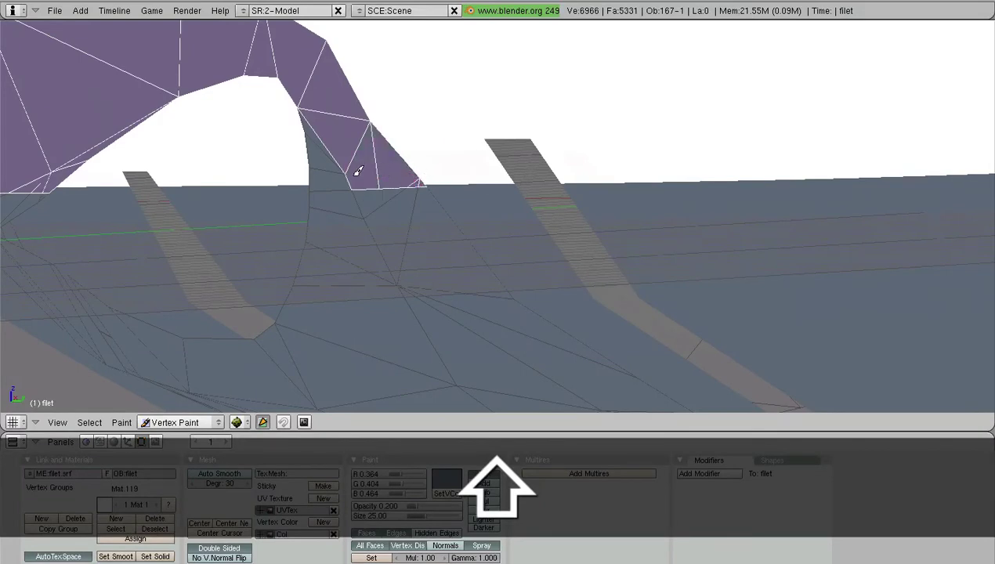
{"action": "scroll", "coordinate": [327, 140], "scroll_direction": "down", "scroll_amount": 4}
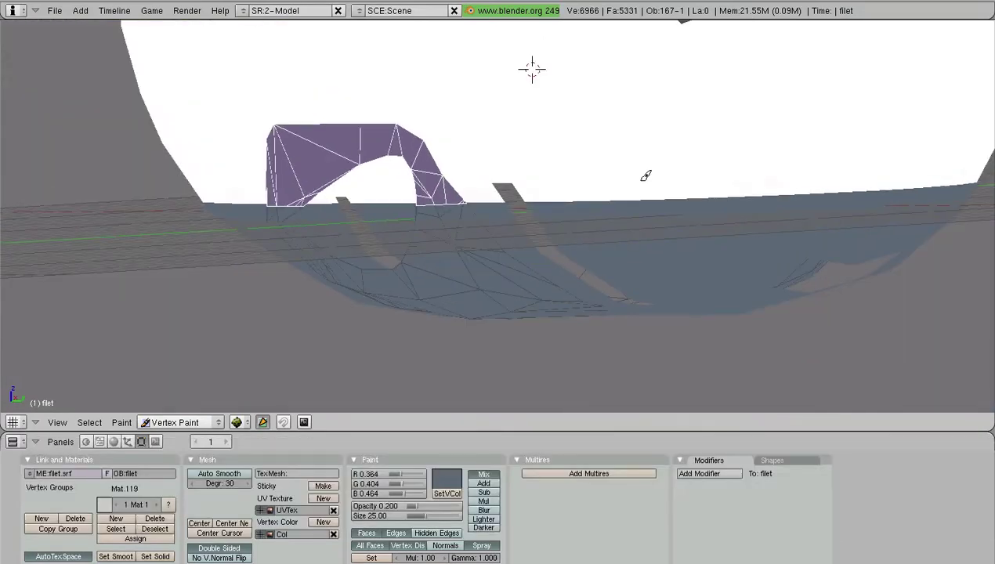
Step: Extend the selection to the opposite side's faces above the paint line, from the front end over the top of the wing opening
{"action": "middle_click_drag", "start_coordinate": [646, 175], "coordinate": [449, 142]}
{"action": "scroll", "coordinate": [448, 141], "scroll_direction": "up", "scroll_amount": 7}
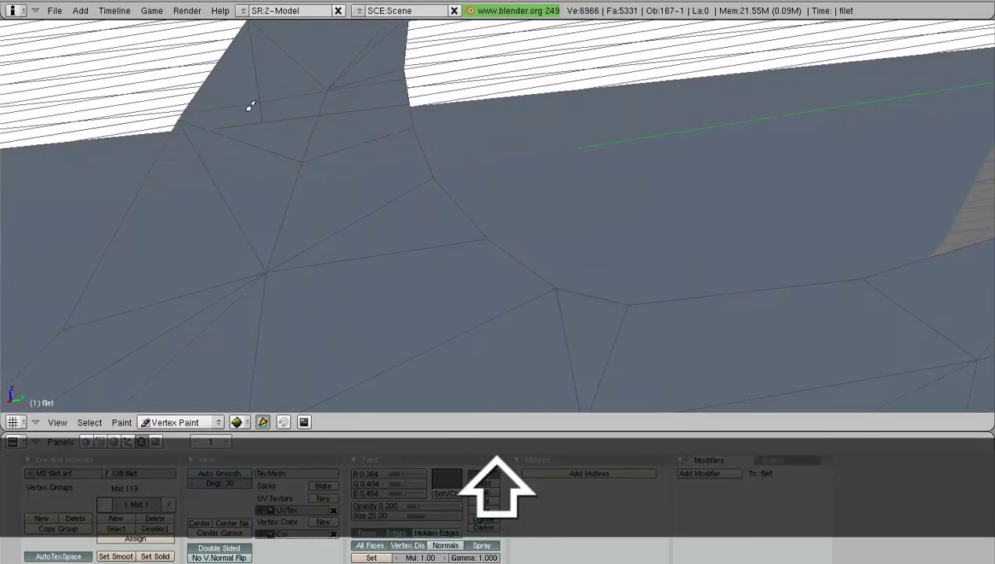
{"action": "right_click", "coordinate": [248, 104], "text": "shift"}
{"action": "right_click", "coordinate": [294, 104], "text": "shift"}
{"action": "right_click", "coordinate": [344, 101], "text": "shift"}
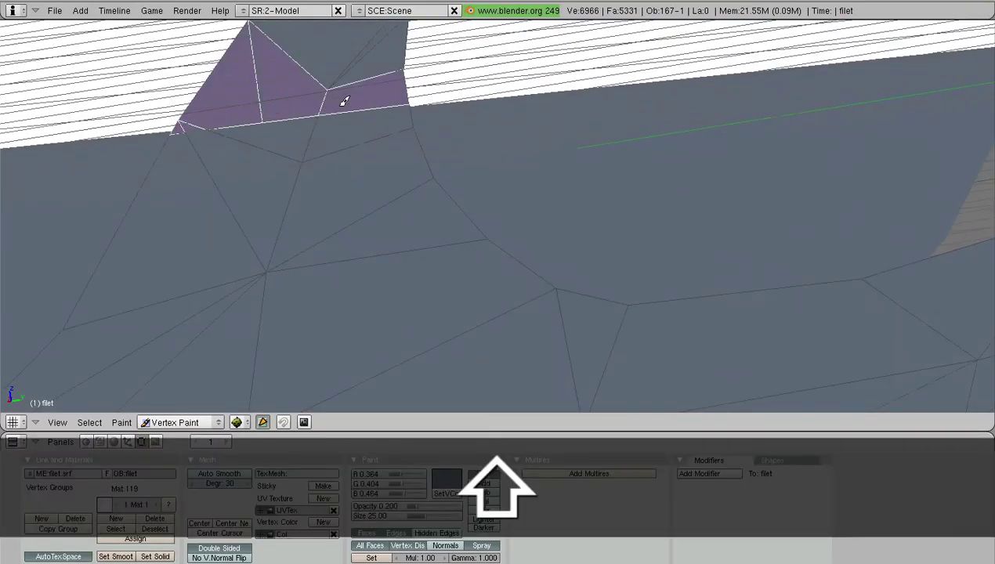
{"action": "middle_click_drag", "start_coordinate": [352, 57], "coordinate": [346, 311], "text": "shift"}
{"action": "right_click", "coordinate": [276, 181], "text": "shift"}
{"action": "right_click", "coordinate": [328, 146], "text": "shift"}
{"action": "right_click", "coordinate": [433, 103], "text": "shift"}
{"action": "right_click", "coordinate": [558, 88], "text": "shift"}
{"action": "right_click", "coordinate": [811, 106], "text": "shift"}
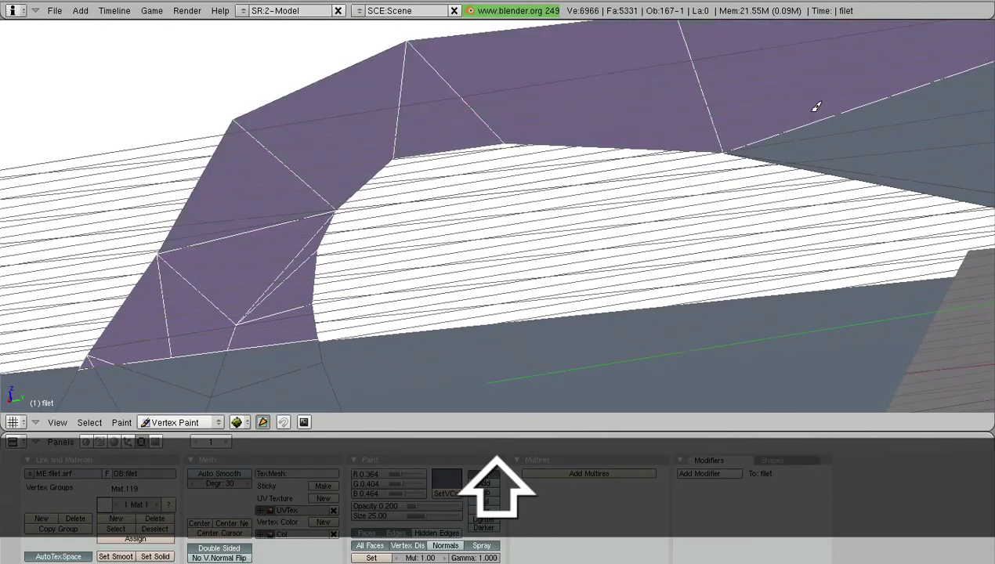
{"action": "right_click", "coordinate": [901, 161], "text": "shift"}
Step: Add the opposite side's remaining rear faces above the paint line to the selection, including the slivers behind the wing opening
{"action": "middle_click_drag", "start_coordinate": [869, 174], "coordinate": [342, 184], "text": "shift"}
{"action": "right_click", "coordinate": [649, 240], "text": "shift"}
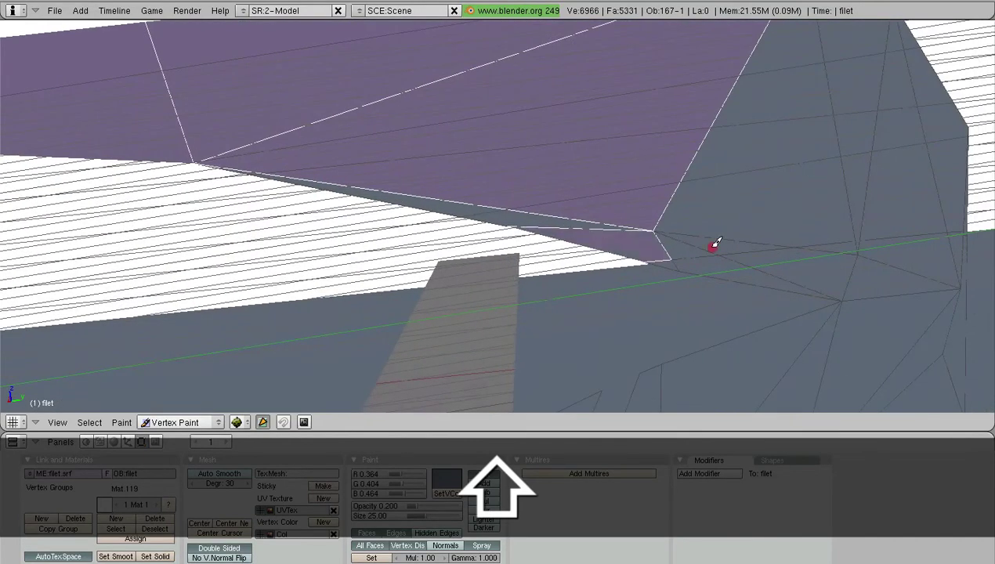
{"action": "right_click", "coordinate": [715, 245], "text": "shift"}
{"action": "right_click", "coordinate": [706, 225], "text": "shift"}
{"action": "right_click", "coordinate": [569, 212], "text": "shift"}
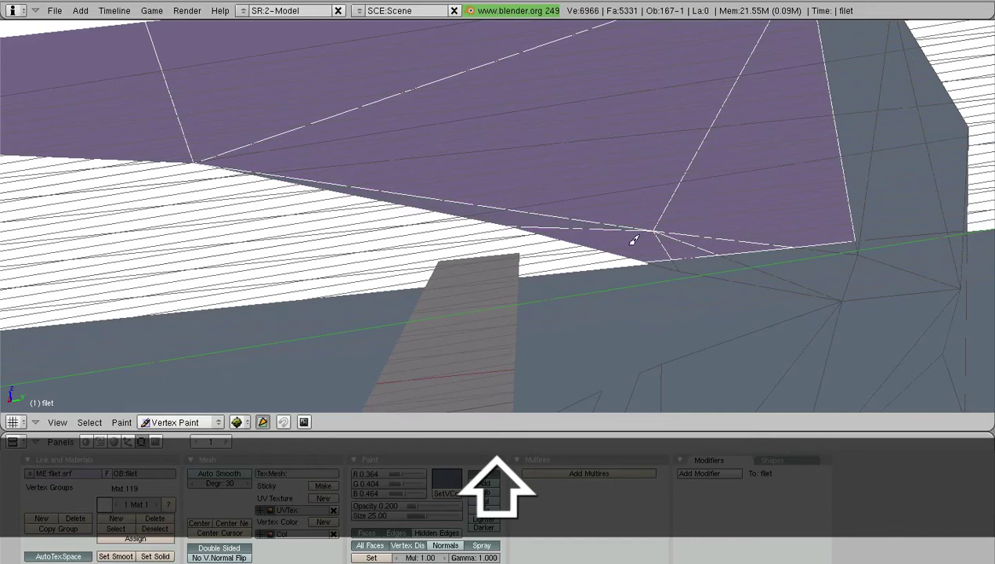
{"action": "right_click", "coordinate": [874, 208], "text": "shift"}
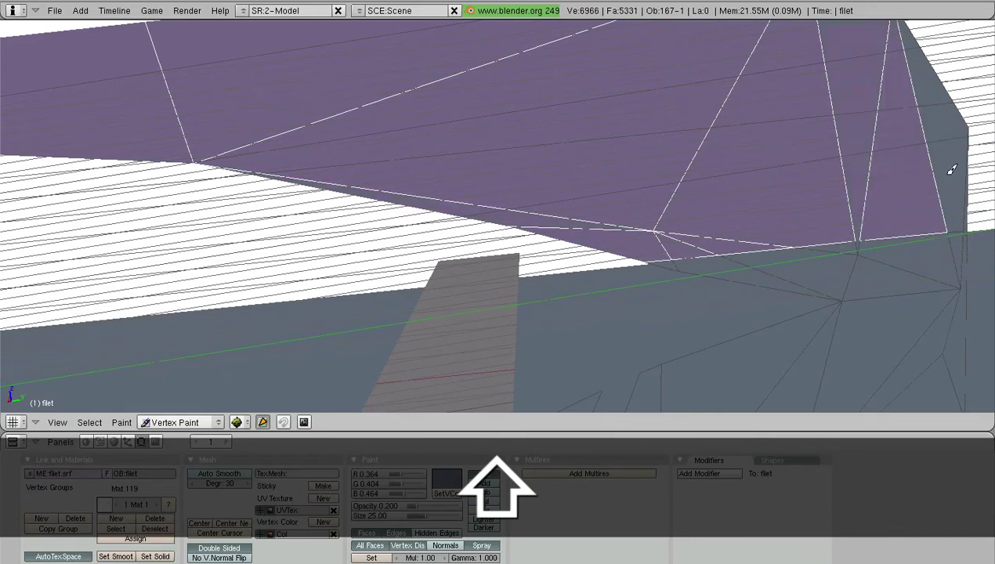
{"action": "right_click", "coordinate": [963, 192], "text": "shift"}
Step: Examine the filet's face selection on both sides and from the front for missed faces above the paint line
{"action": "scroll", "coordinate": [647, 193], "scroll_direction": "down", "scroll_amount": 6}
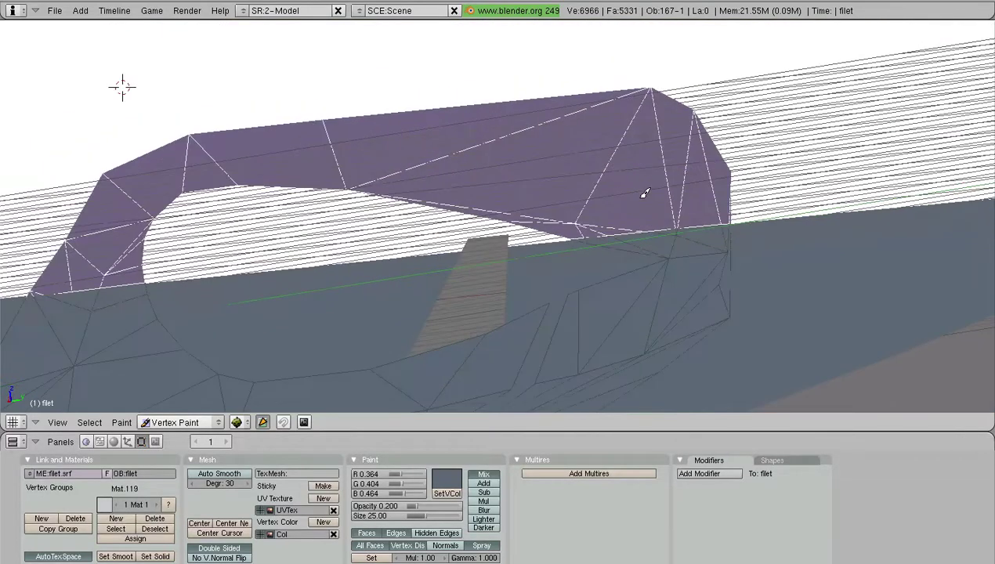
{"action": "middle_click_drag", "start_coordinate": [618, 184], "coordinate": [344, 202]}
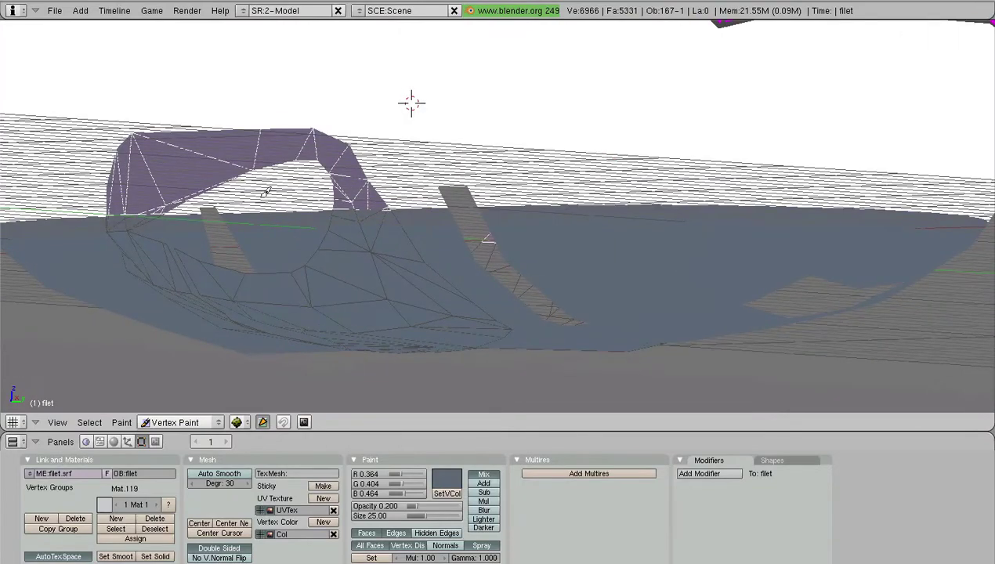
{"action": "middle_click_drag", "start_coordinate": [267, 192], "coordinate": [598, 243]}
{"action": "scroll", "coordinate": [660, 195], "scroll_direction": "up", "scroll_amount": 3}
{"action": "middle_click_drag", "start_coordinate": [660, 195], "coordinate": [546, 224], "text": "shift"}
{"action": "scroll", "coordinate": [541, 229], "scroll_direction": "up", "scroll_amount": 4}
{"action": "scroll", "coordinate": [550, 222], "scroll_direction": "down", "scroll_amount": 6}
{"action": "middle_click_drag", "start_coordinate": [487, 201], "coordinate": [502, 215], "text": "shift"}
{"action": "key", "text": "KP_3"}
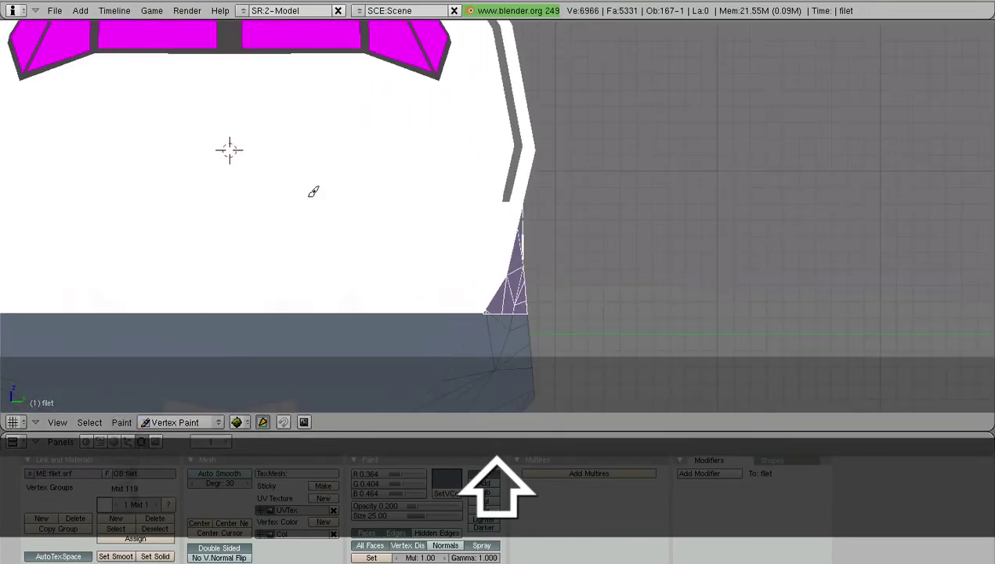
{"action": "middle_click_drag", "start_coordinate": [311, 191], "coordinate": [618, 314]}
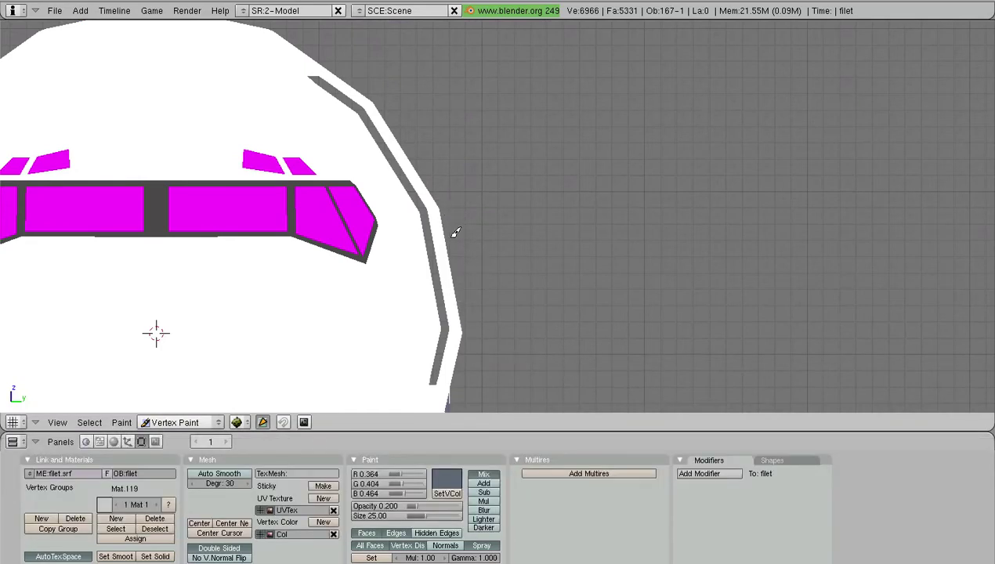
{"action": "middle_click_drag", "start_coordinate": [453, 243], "coordinate": [619, 132]}
{"action": "scroll", "coordinate": [485, 258], "scroll_direction": "down", "scroll_amount": 6}
{"action": "scroll", "coordinate": [601, 231], "scroll_direction": "up", "scroll_amount": 4}
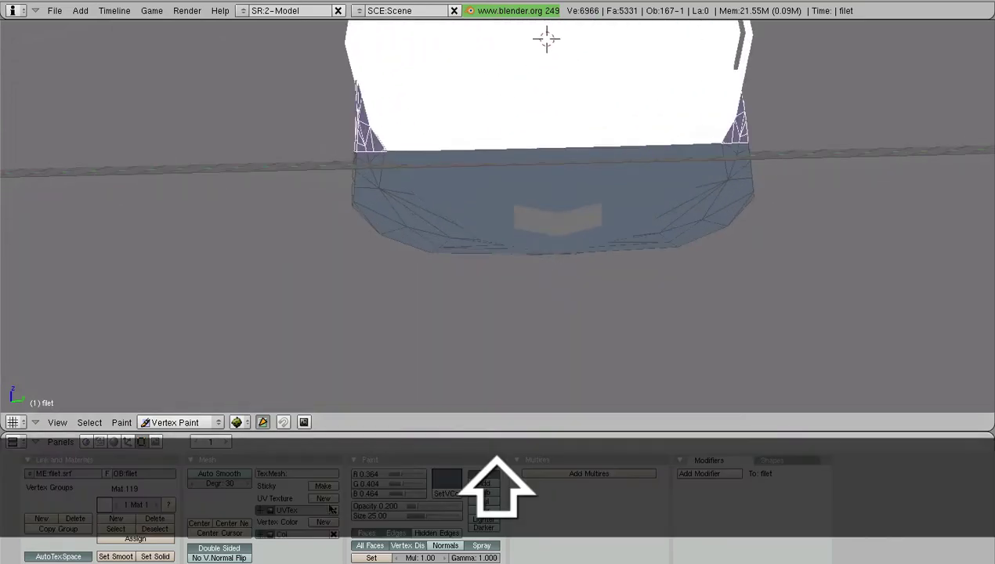
Step: Set the vertex colour to white, fill the selected upper filet faces with it, and clear the face selection
{"action": "left_click", "coordinate": [448, 487]}
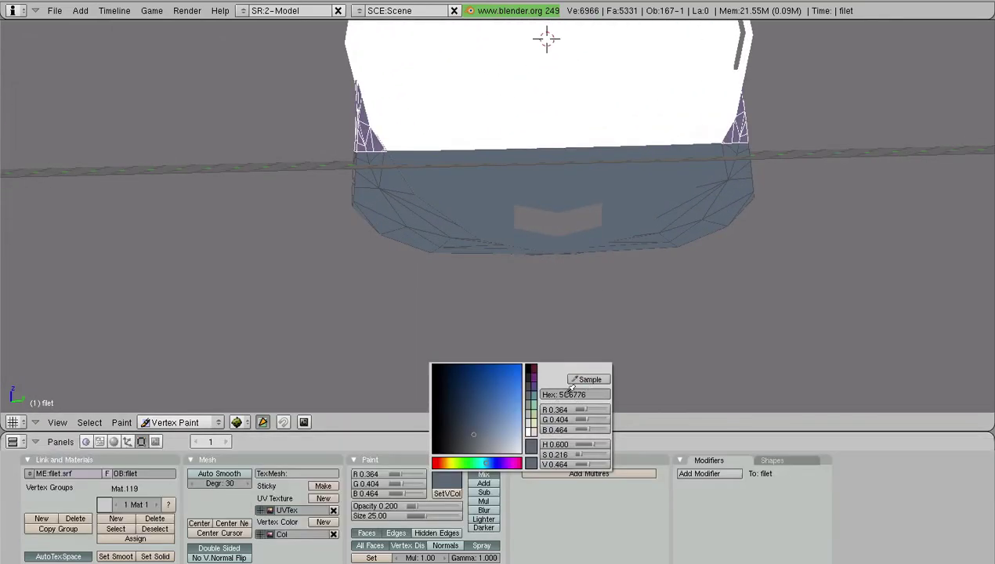
{"action": "left_click", "coordinate": [617, 93]}
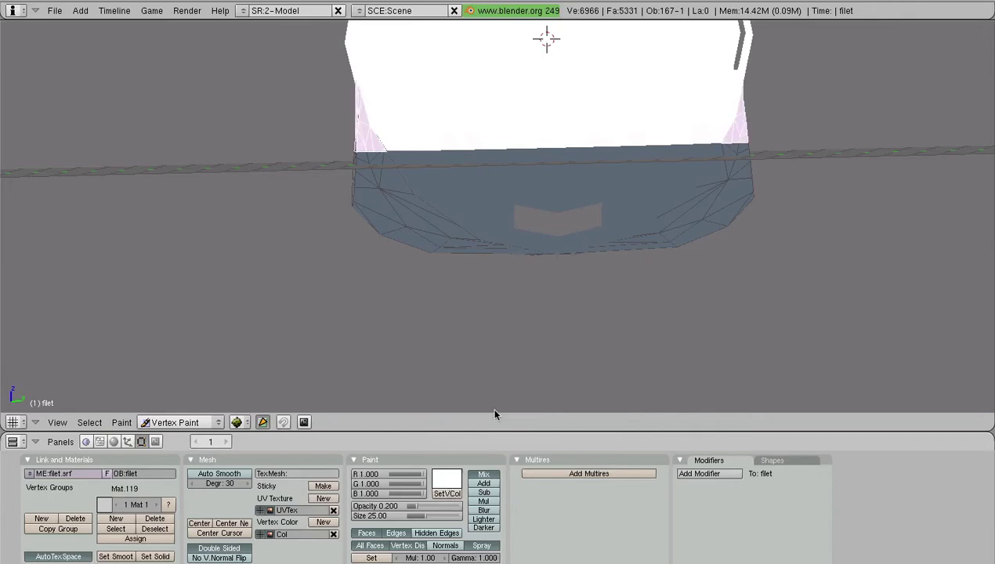
{"action": "scroll", "coordinate": [528, 203], "scroll_direction": "down", "scroll_amount": 3}
{"action": "key", "text": "a"}
Step: Return the filet to Object Mode, leave local view to show the whole aircraft, and clear the selection
{"action": "middle_click_drag", "start_coordinate": [427, 174], "coordinate": [470, 190]}
{"action": "left_click", "coordinate": [165, 424]}
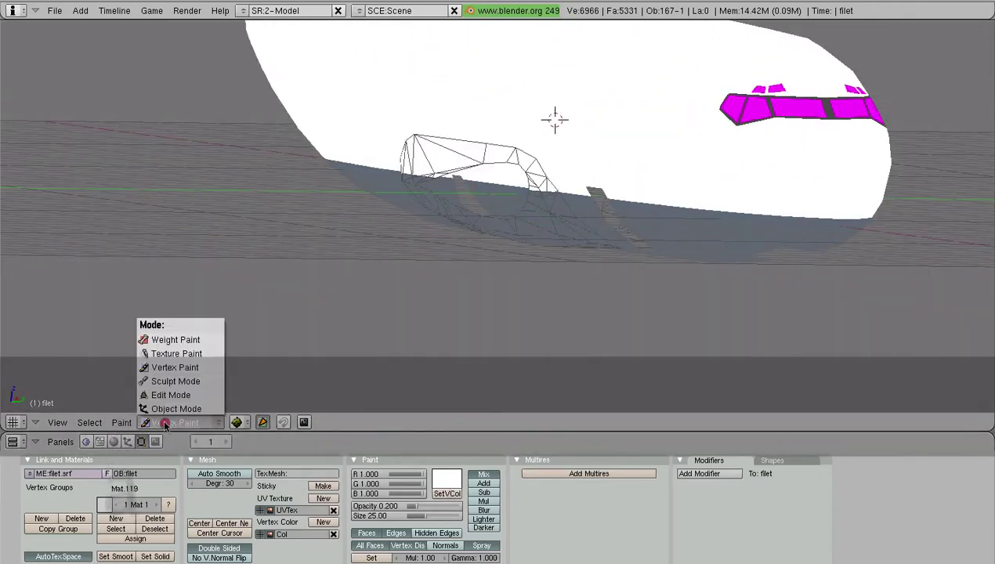
{"action": "left_click", "coordinate": [176, 408]}
{"action": "mouse_move", "coordinate": [242, 358]}
{"action": "middle_mouse_down"}
{"action": "mouse_move", "coordinate": [402, 239]}
{"action": "mouse_move", "coordinate": [462, 257]}
{"action": "middle_mouse_up"}
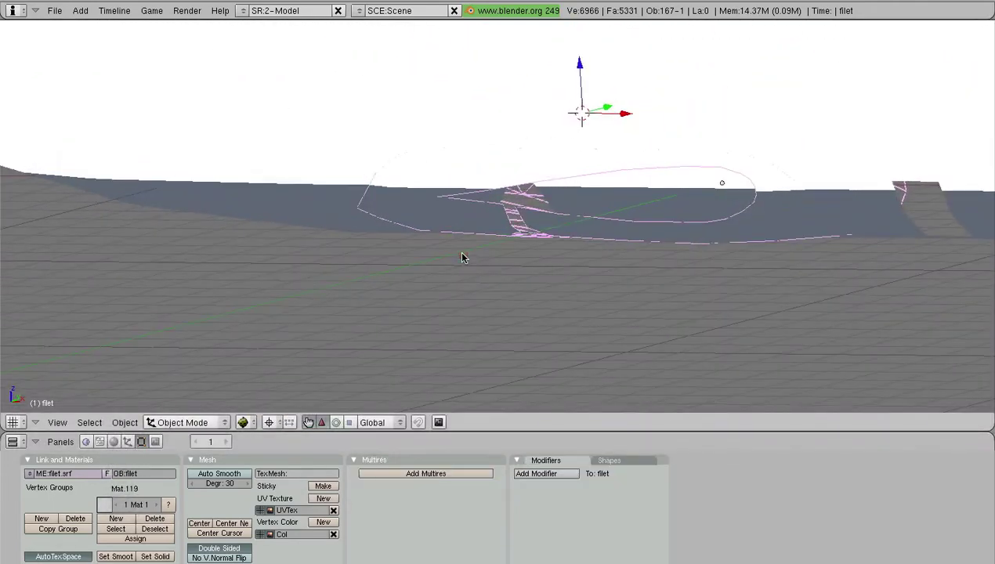
{"action": "key", "text": "KP_Divide"}
{"action": "key", "text": "a"}
Step: Inspect the mesh of the white baggage door on the forward belly in Edit Mode, then deselect it
{"action": "middle_click_drag", "start_coordinate": [498, 224], "coordinate": [343, 236]}
{"action": "scroll", "coordinate": [342, 236], "scroll_direction": "up", "scroll_amount": 3}
{"action": "right_click", "coordinate": [239, 171]}
{"action": "key", "text": "Tab"}
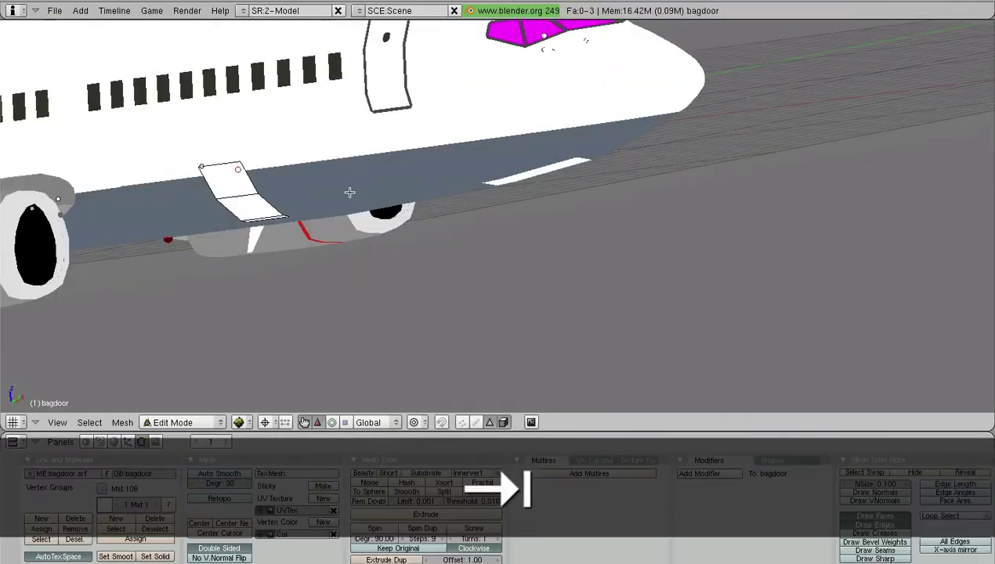
{"action": "key", "text": "Tab"}
{"action": "key", "text": "a"}
Step: Inspect the filet's mesh from below in Edit Mode with all its faces highlighted, then return to Object Mode with nothing selected
{"action": "middle_click_drag", "start_coordinate": [555, 188], "coordinate": [671, 177]}
{"action": "middle_click_drag", "start_coordinate": [362, 201], "coordinate": [380, 114]}
{"action": "right_click", "coordinate": [367, 174]}
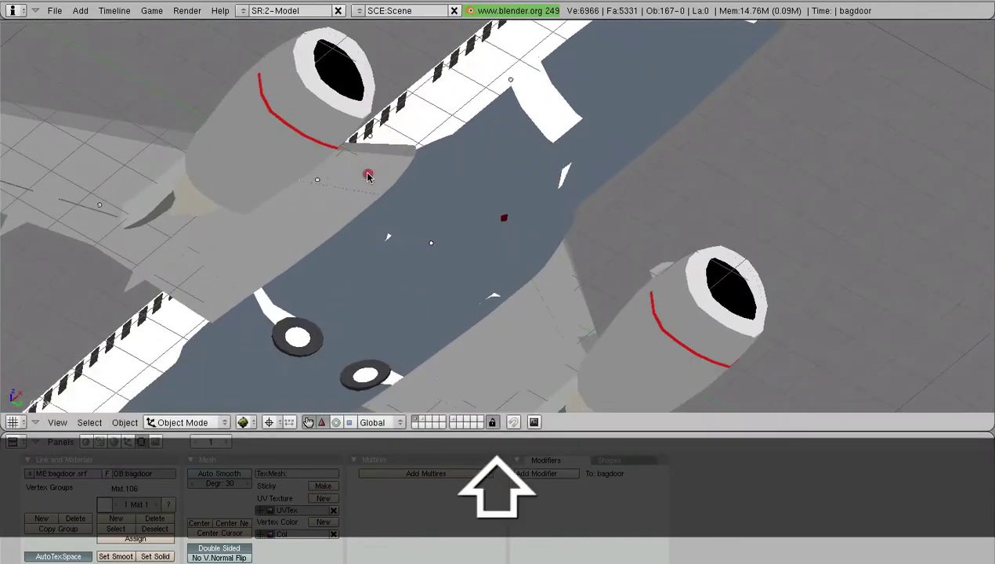
{"action": "right_click", "coordinate": [405, 151]}
{"action": "right_click", "coordinate": [433, 160]}
{"action": "key", "text": "Tab"}
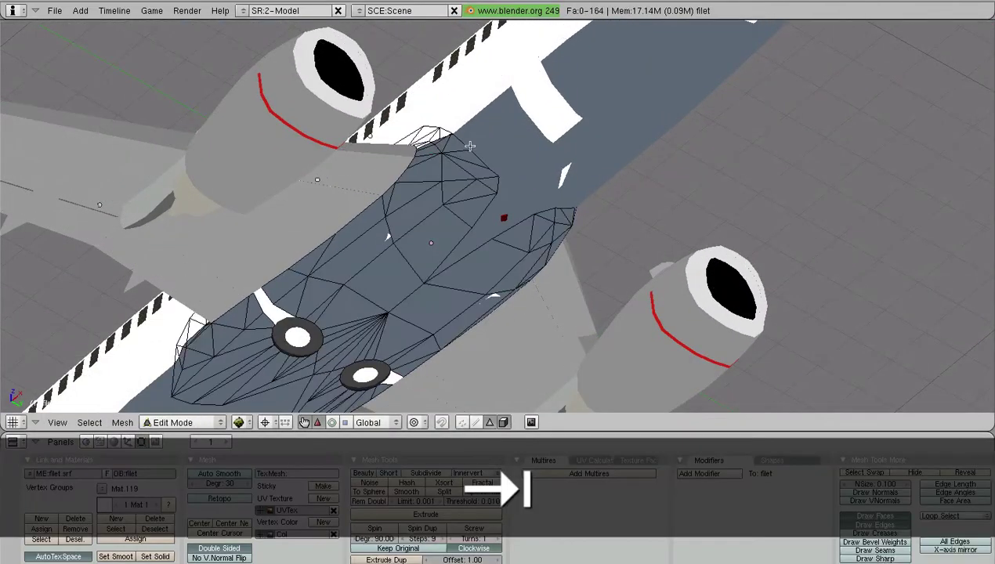
{"action": "middle_click_drag", "start_coordinate": [508, 97], "coordinate": [595, 118]}
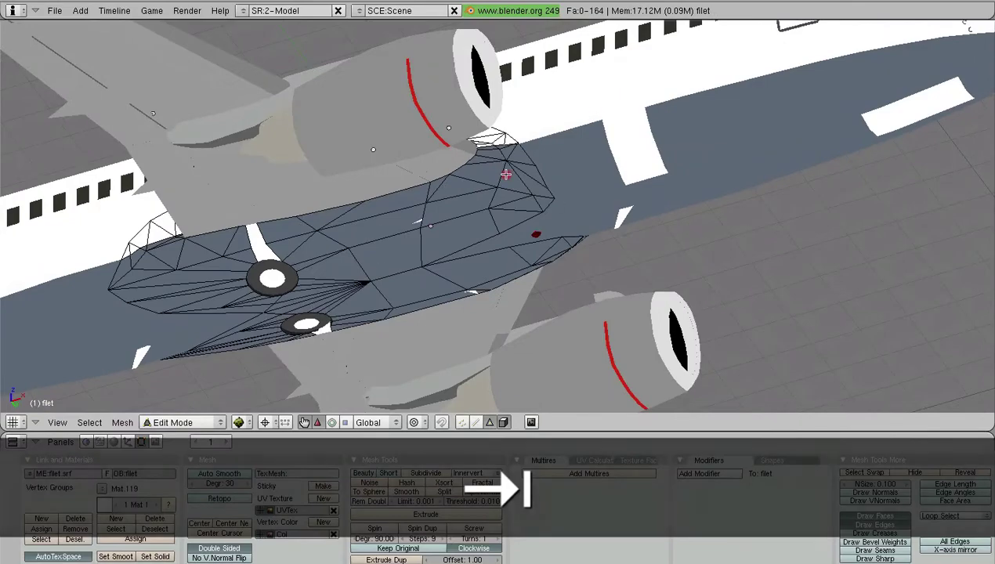
{"action": "middle_click_drag", "start_coordinate": [505, 174], "coordinate": [564, 227]}
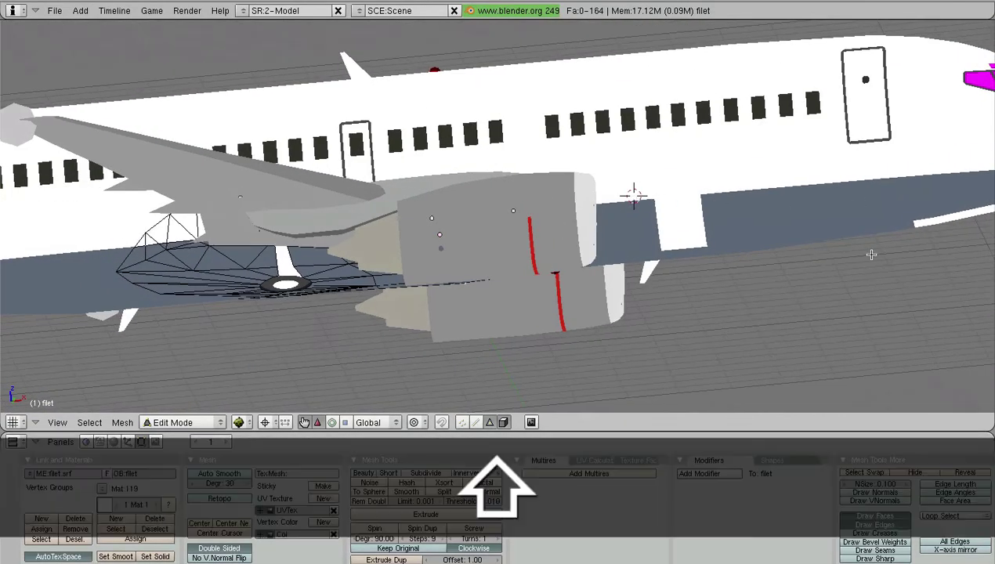
{"action": "middle_click_drag", "start_coordinate": [871, 253], "coordinate": [533, 149], "text": "shift"}
{"action": "key", "text": "a"}
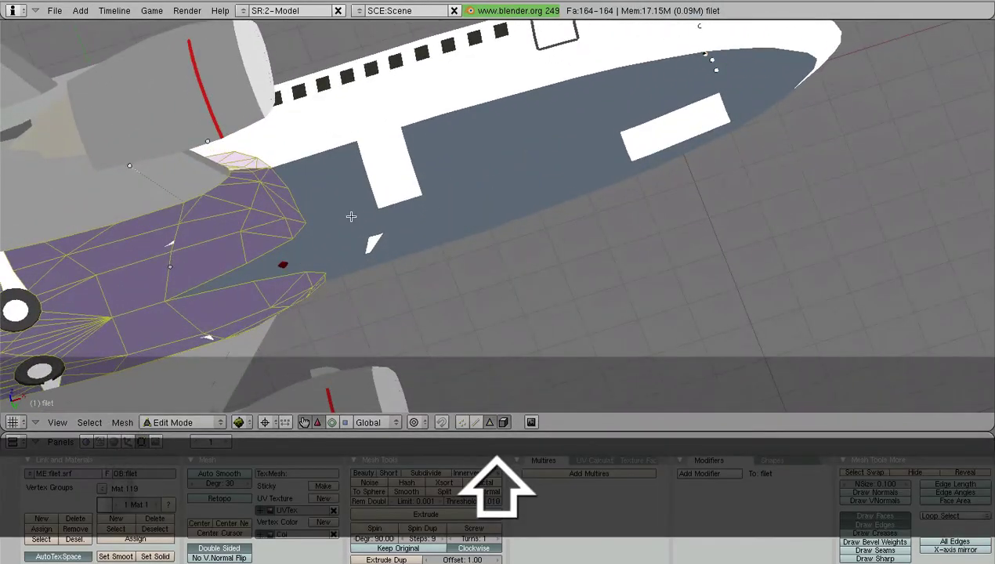
{"action": "middle_click_drag", "start_coordinate": [352, 216], "coordinate": [710, 203], "text": "shift"}
{"action": "key", "text": "Tab"}
{"action": "key", "text": "a"}
{"action": "middle_click_drag", "start_coordinate": [546, 256], "coordinate": [597, 163], "text": "shift"}
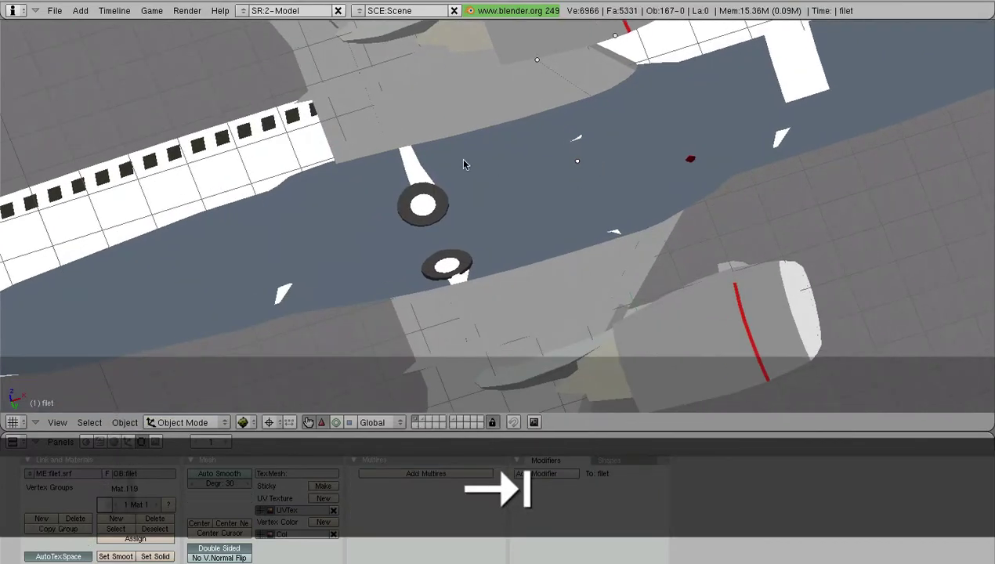
Step: Check the whole aircraft's paint line from the front and rear, and save the model file
{"action": "scroll", "coordinate": [587, 151], "scroll_direction": "down", "scroll_amount": 2}
{"action": "mouse_move", "coordinate": [580, 123]}
{"action": "middle_mouse_down"}
{"action": "mouse_move", "coordinate": [458, 227]}
{"action": "mouse_move", "coordinate": [350, 237]}
{"action": "middle_mouse_up"}
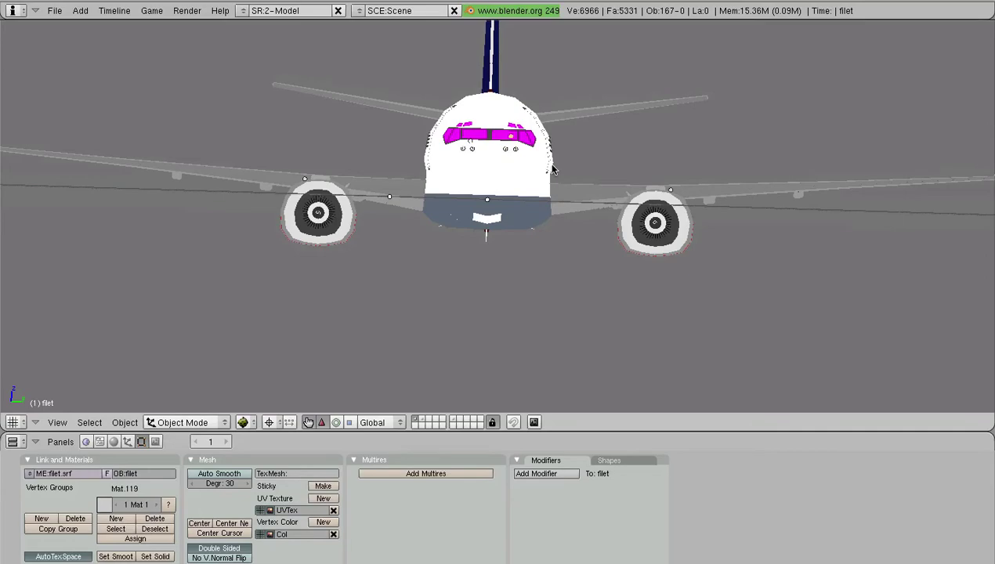
{"action": "scroll", "coordinate": [458, 199], "scroll_direction": "up", "scroll_amount": 2}
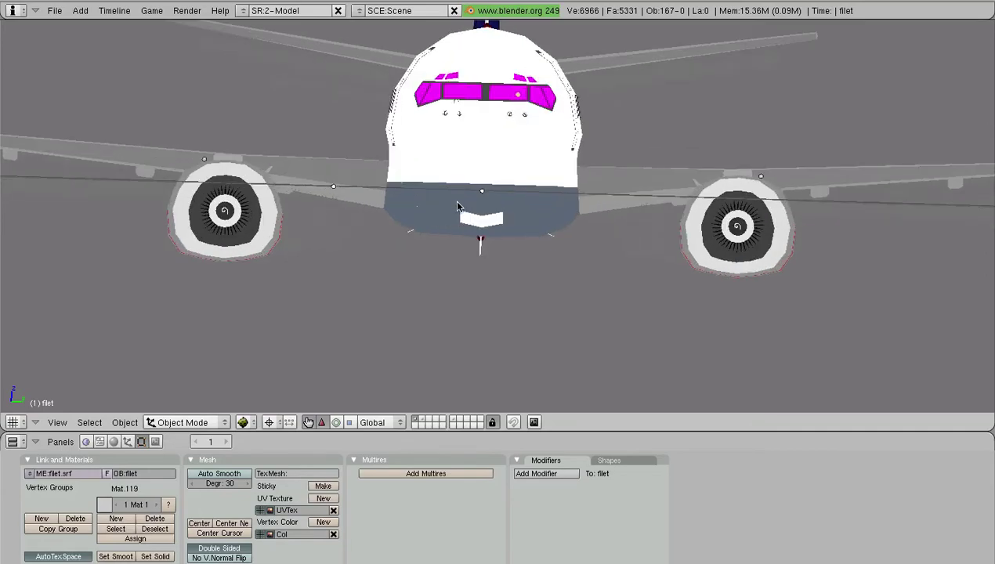
{"action": "middle_click_drag", "start_coordinate": [297, 225], "coordinate": [599, 216]}
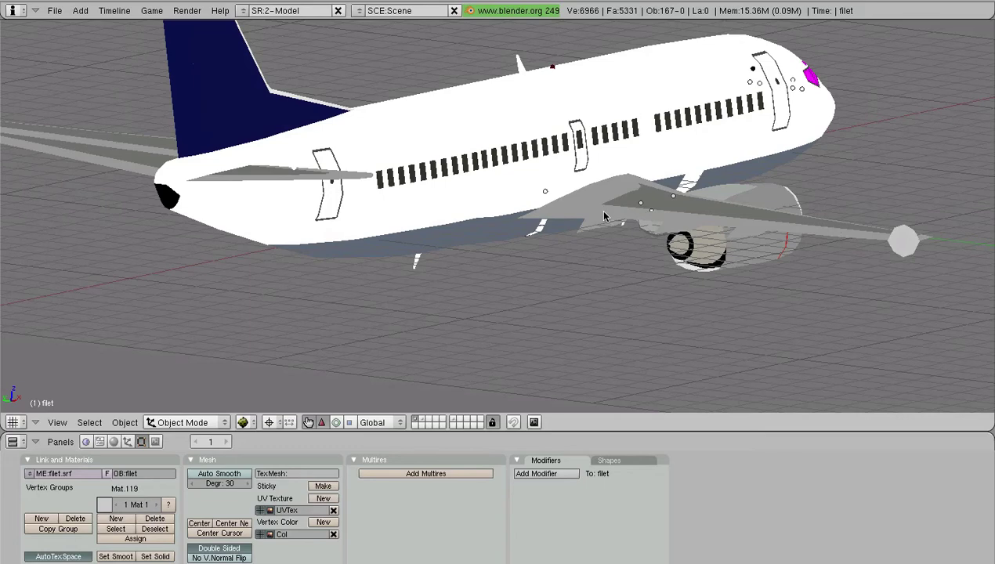
{"action": "middle_click_drag", "start_coordinate": [603, 215], "coordinate": [607, 259], "text": "shift"}
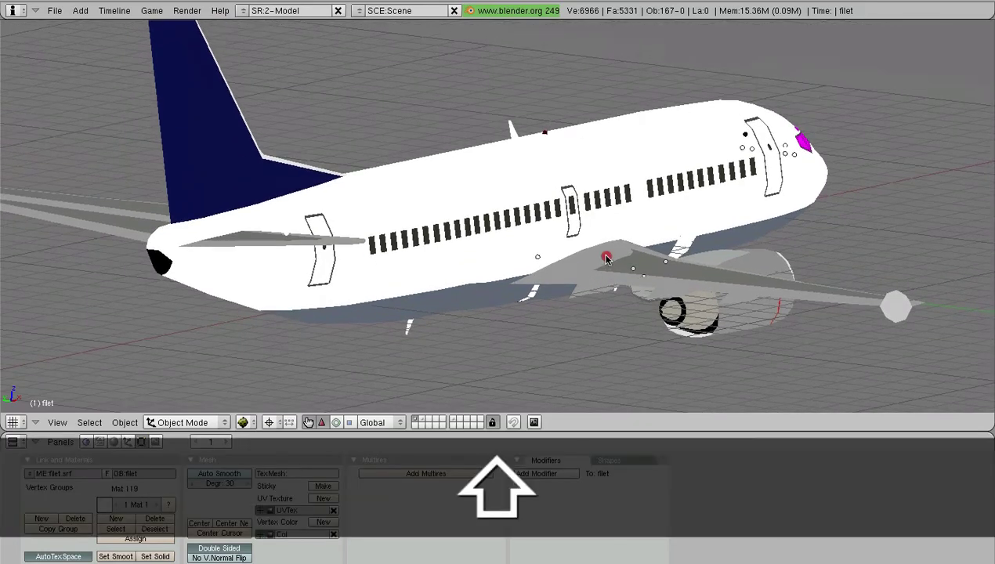
{"action": "left_click", "coordinate": [54, 10]}
{"action": "left_click", "coordinate": [63, 81]}
{"action": "left_click", "coordinate": [63, 80]}
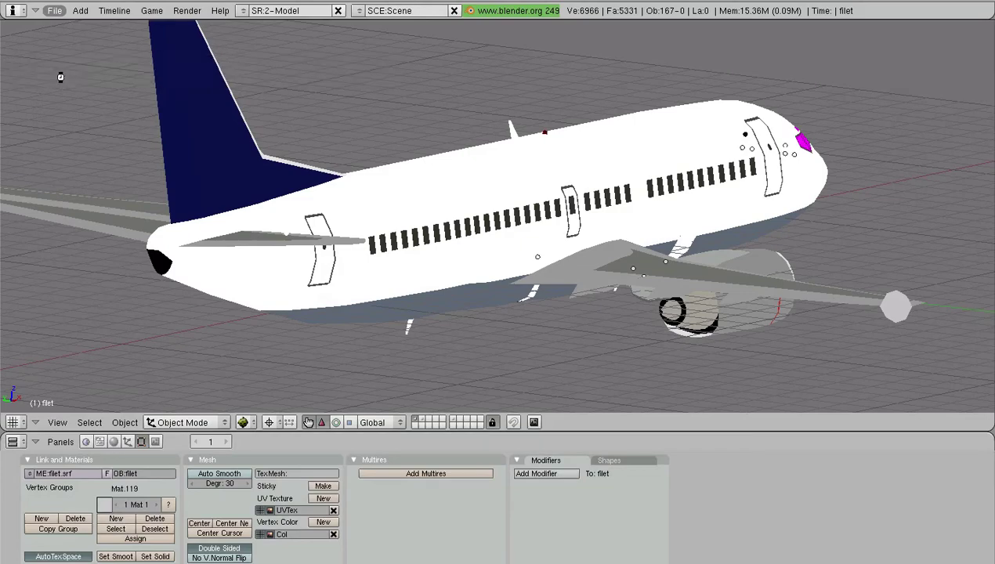
Step: Examine the painted aircraft from both sides, including the wing, engine and grey belly along the paint line
{"action": "middle_click_drag", "start_coordinate": [719, 156], "coordinate": [490, 239]}
{"action": "scroll", "coordinate": [489, 235], "scroll_direction": "up", "scroll_amount": 5}
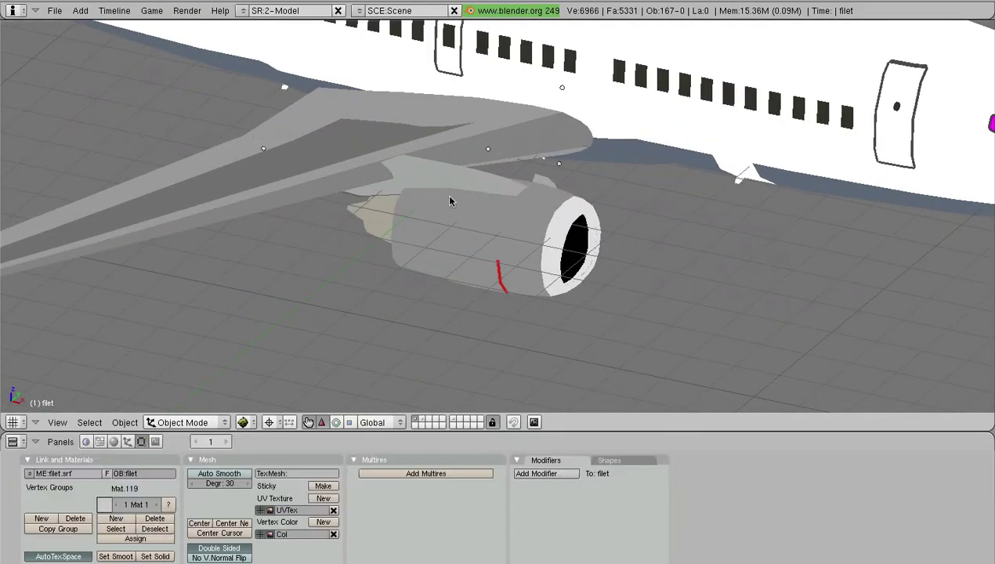
{"action": "scroll", "coordinate": [479, 238], "scroll_direction": "down", "scroll_amount": 7}
{"action": "middle_click_drag", "start_coordinate": [458, 267], "coordinate": [434, 300], "text": "shift"}
{"action": "scroll", "coordinate": [436, 297], "scroll_direction": "up", "scroll_amount": 4}
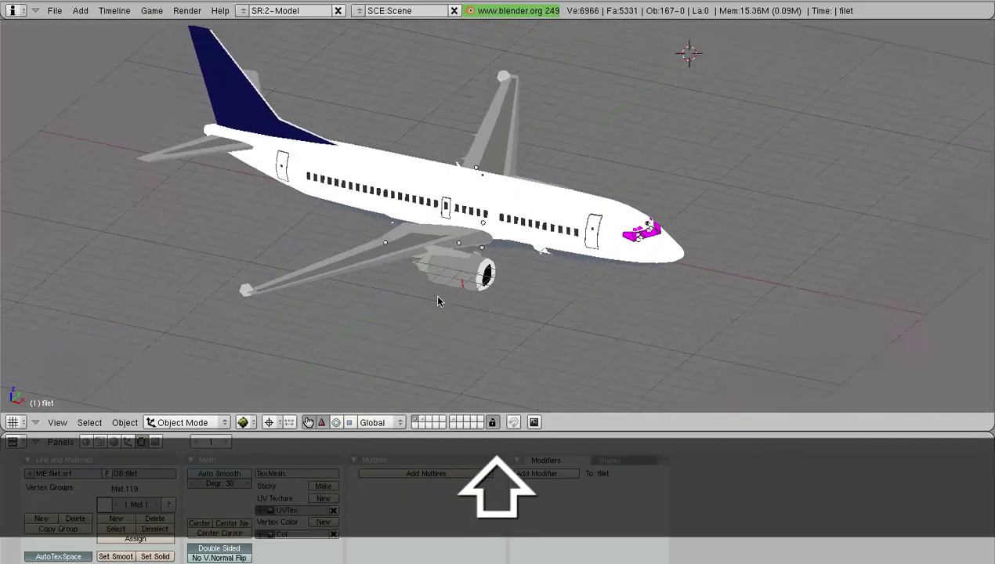
{"action": "middle_click_drag", "start_coordinate": [463, 233], "coordinate": [461, 230]}
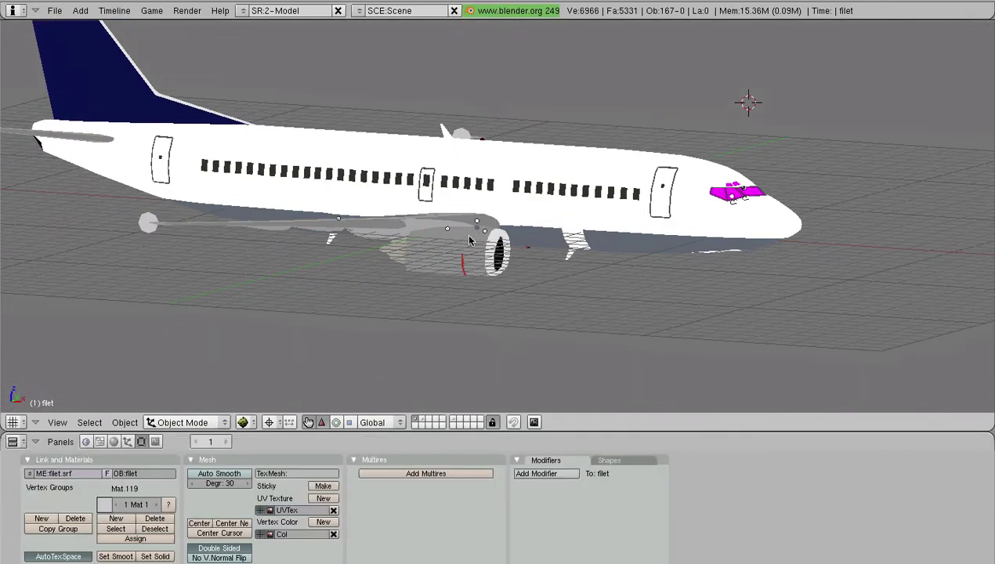
{"action": "middle_click_drag", "start_coordinate": [455, 249], "coordinate": [828, 236], "text": "shift"}
{"action": "middle_click_drag", "start_coordinate": [411, 217], "coordinate": [590, 217]}
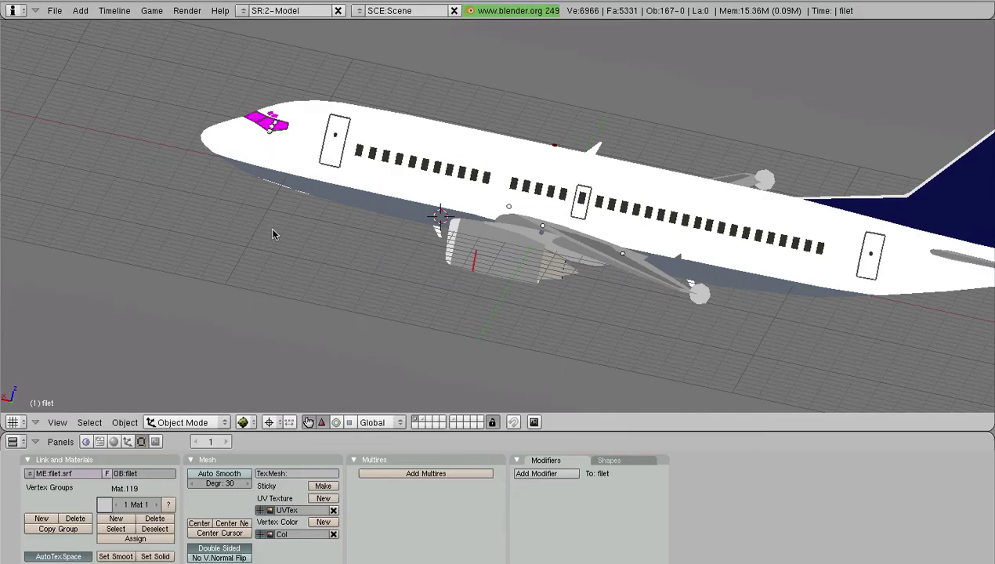
{"action": "middle_click_drag", "start_coordinate": [271, 234], "coordinate": [861, 274]}
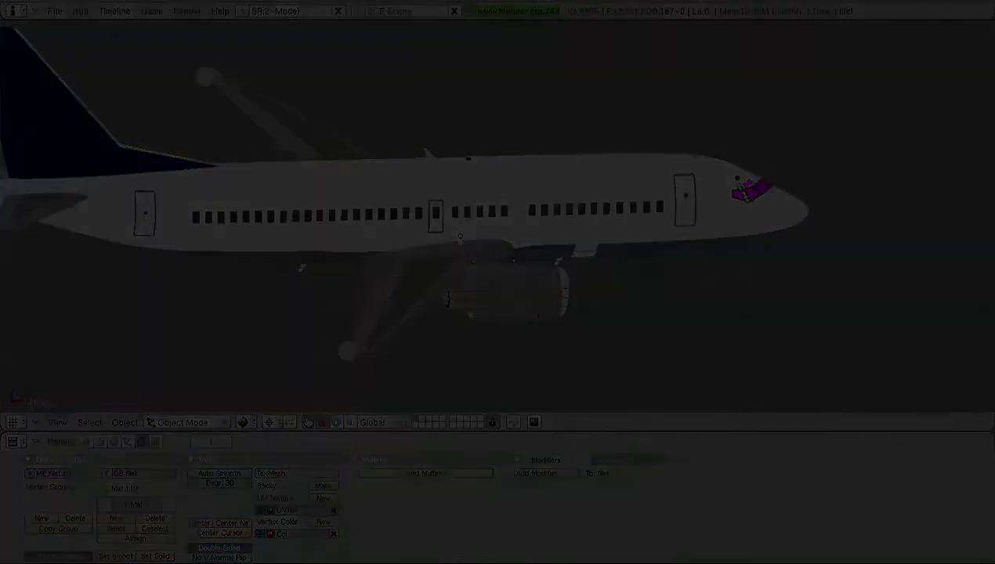